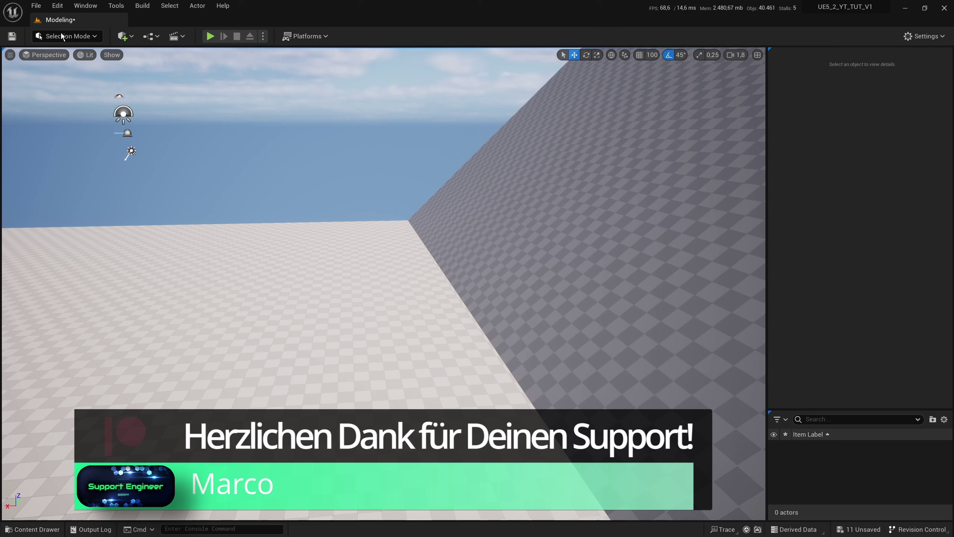
Switch to Modeling Mode and confirm the Modeling Tools Editor Mode plugin is enabled.
{"action": "left_click", "coordinate": [79, 37]}
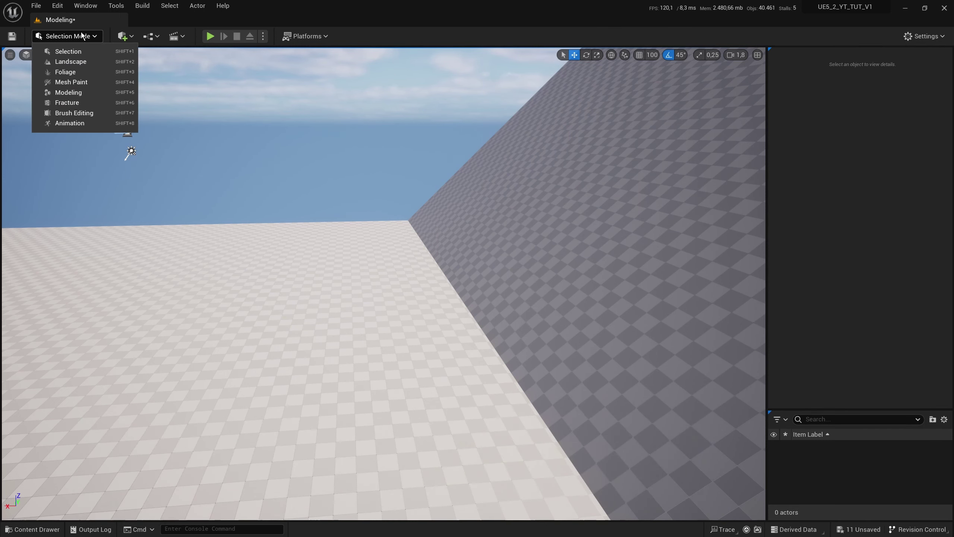
{"action": "left_click", "coordinate": [74, 97]}
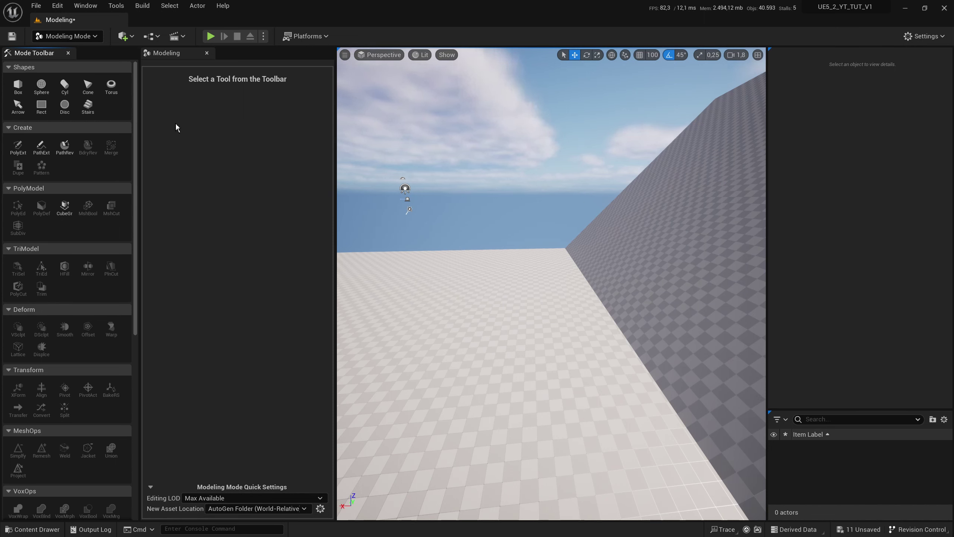
{"action": "left_click", "coordinate": [58, 6]}
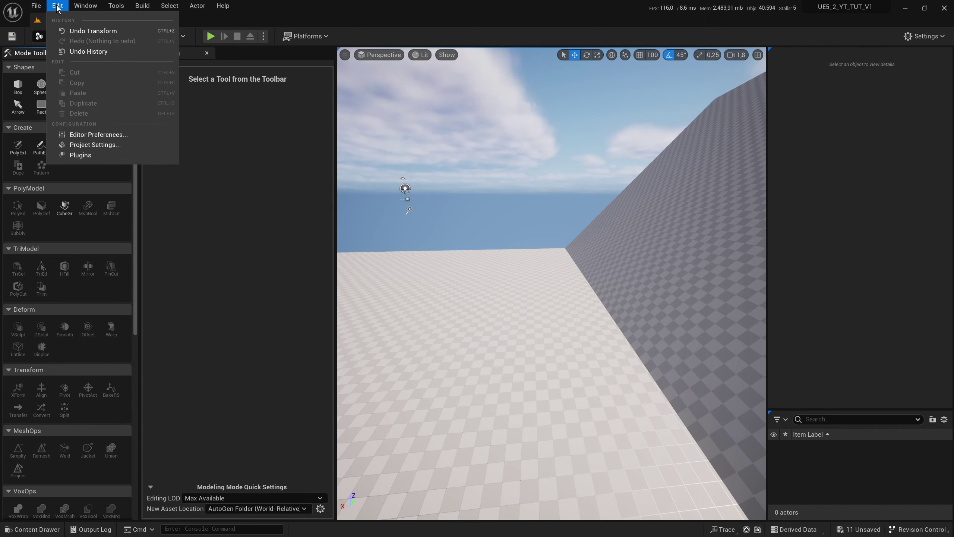
{"action": "left_click", "coordinate": [100, 155]}
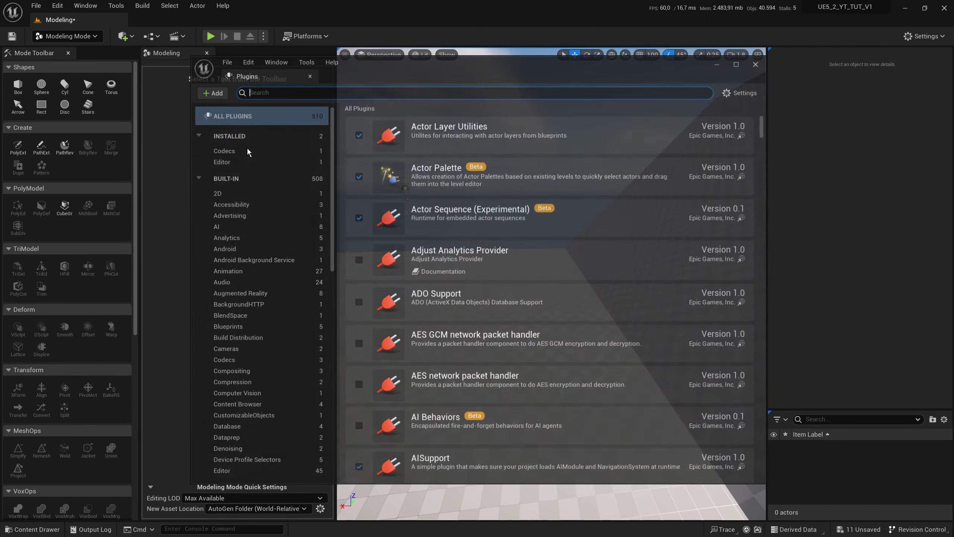
{"action": "type", "text": "mod"}
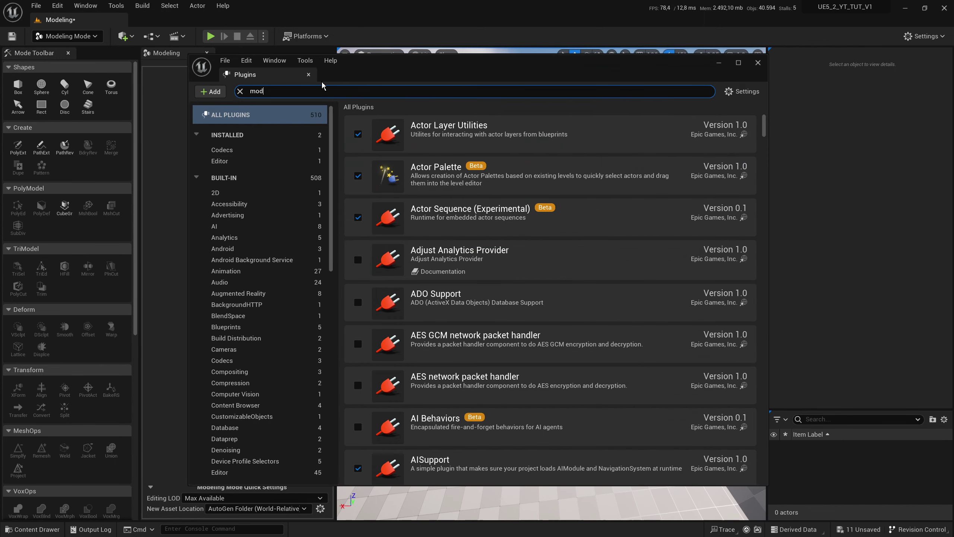
{"action": "type", "text": "eling"}
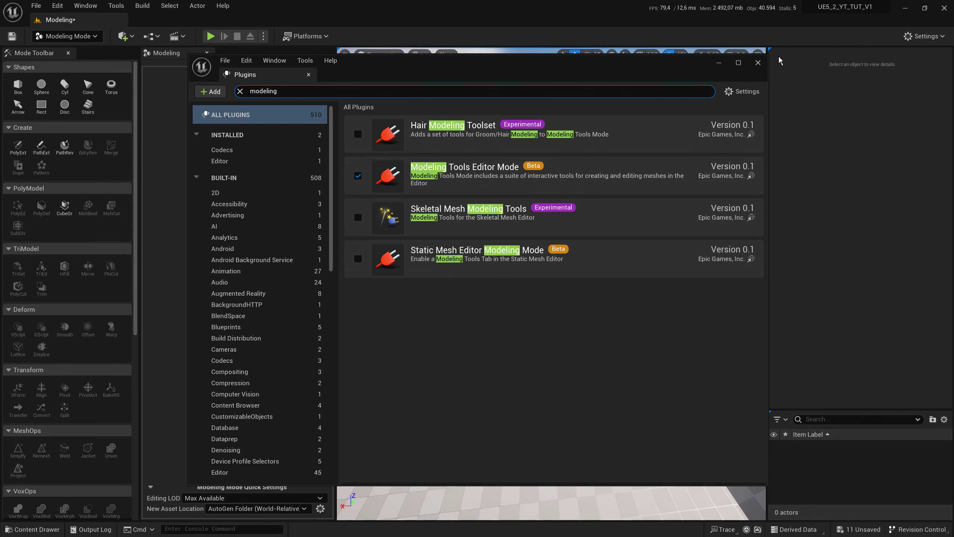
{"action": "left_click", "coordinate": [758, 63]}
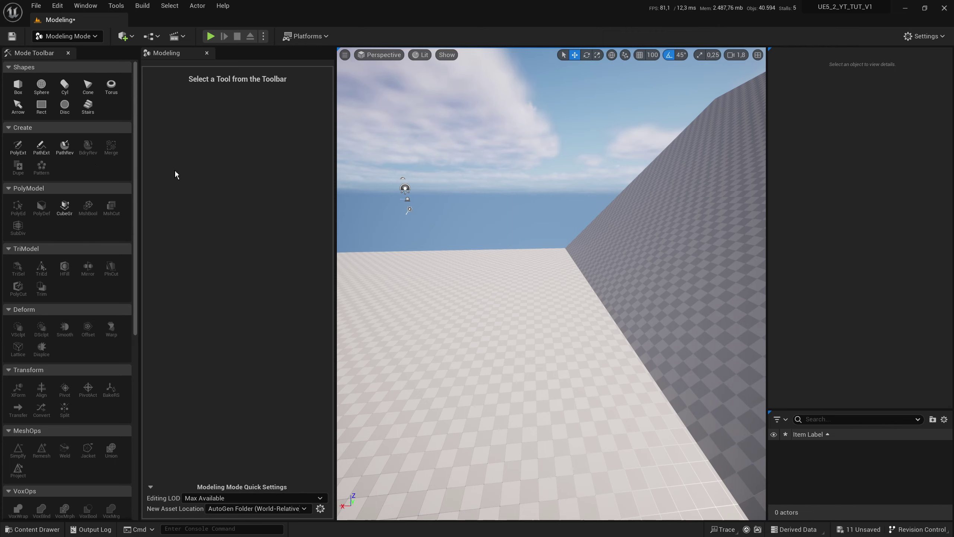
Select the Floor, start the Box tool, and toggle the viewport grid display.
{"action": "left_click", "coordinate": [478, 352]}
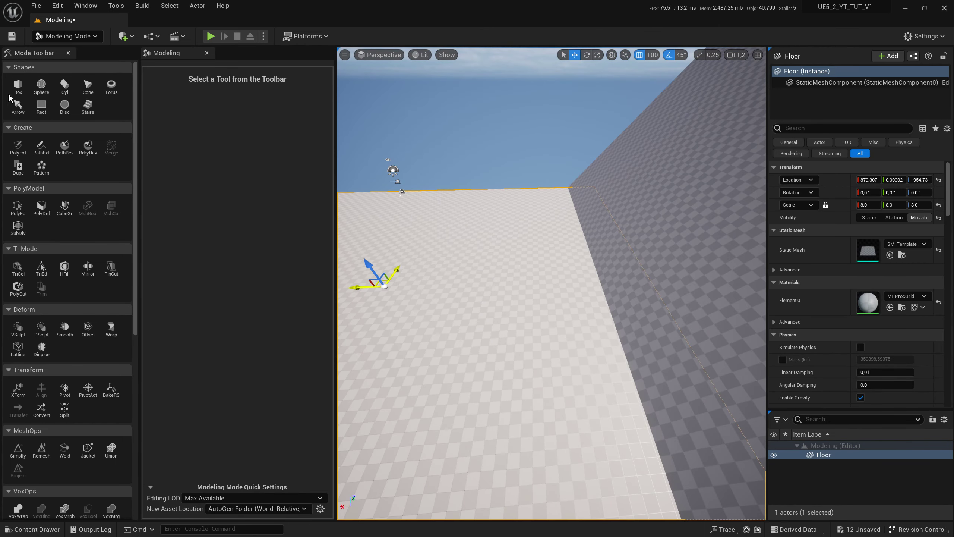
{"action": "left_click", "coordinate": [17, 86]}
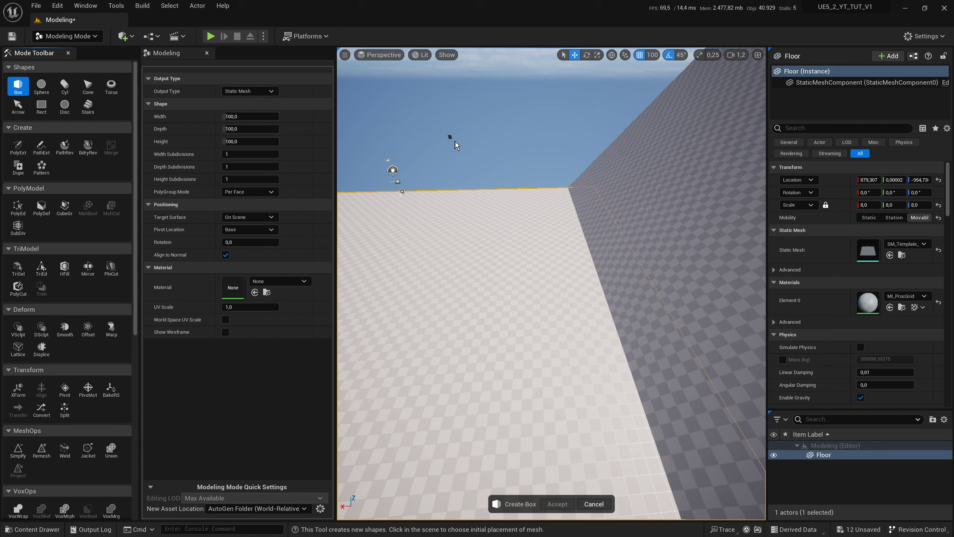
{"action": "left_click", "coordinate": [446, 55]}
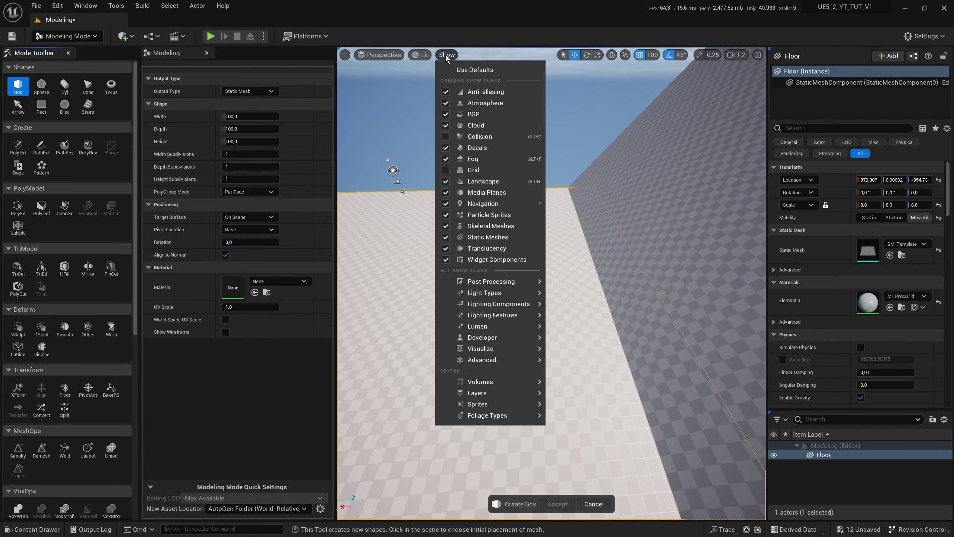
{"action": "left_click", "coordinate": [445, 172]}
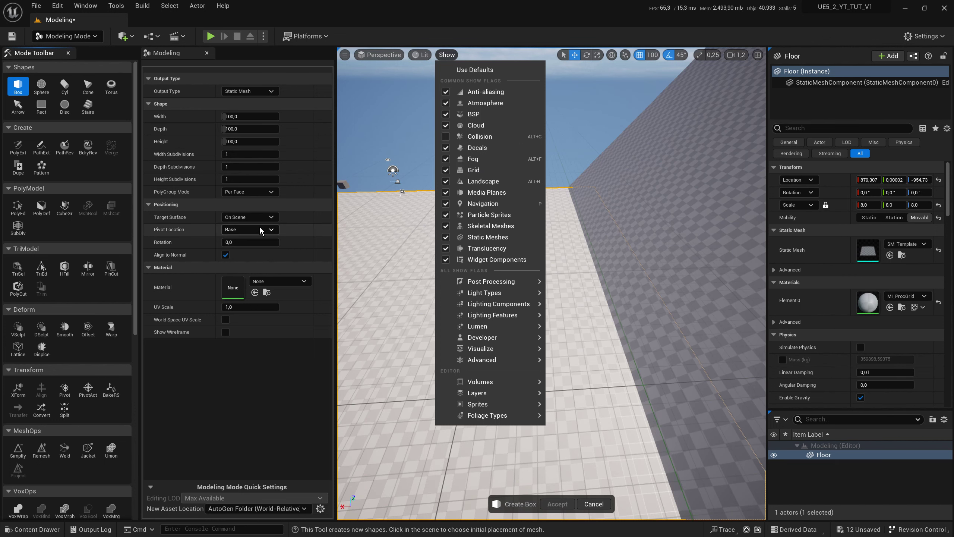
Try Ground Plane as target surface with grid snapping, then set Target Surface back to On Scene.
{"action": "mouse_move", "coordinate": [484, 360]}
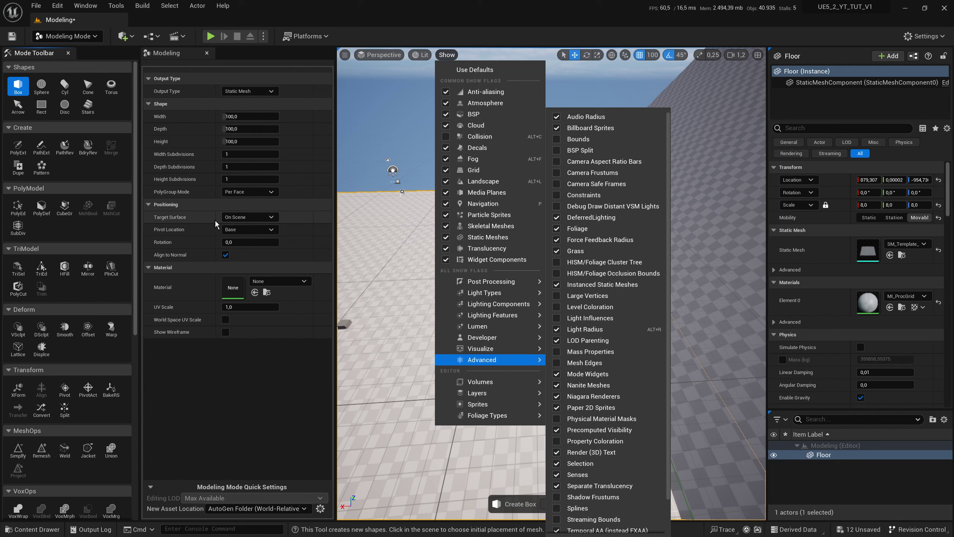
{"action": "left_click", "coordinate": [236, 218]}
{"action": "left_click", "coordinate": [237, 226]}
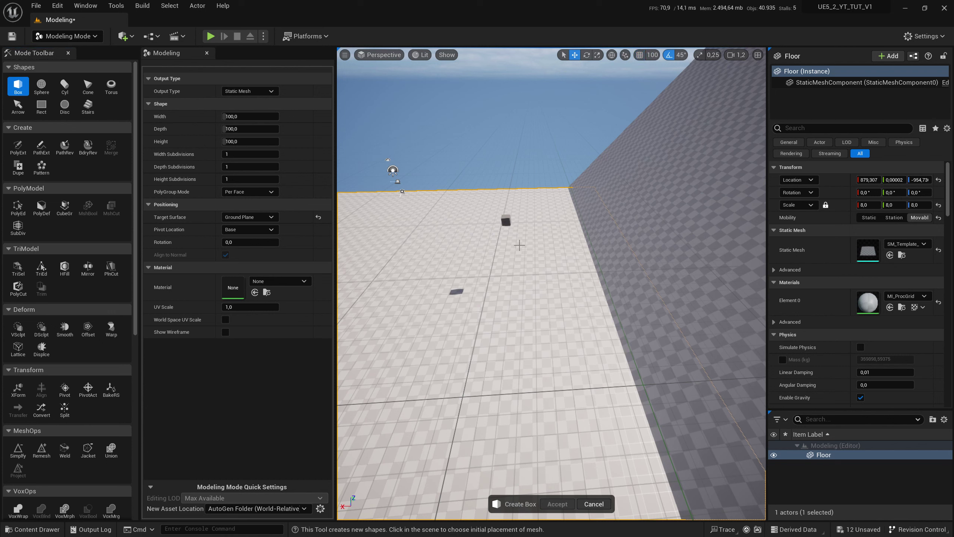
{"action": "left_click", "coordinate": [642, 57]}
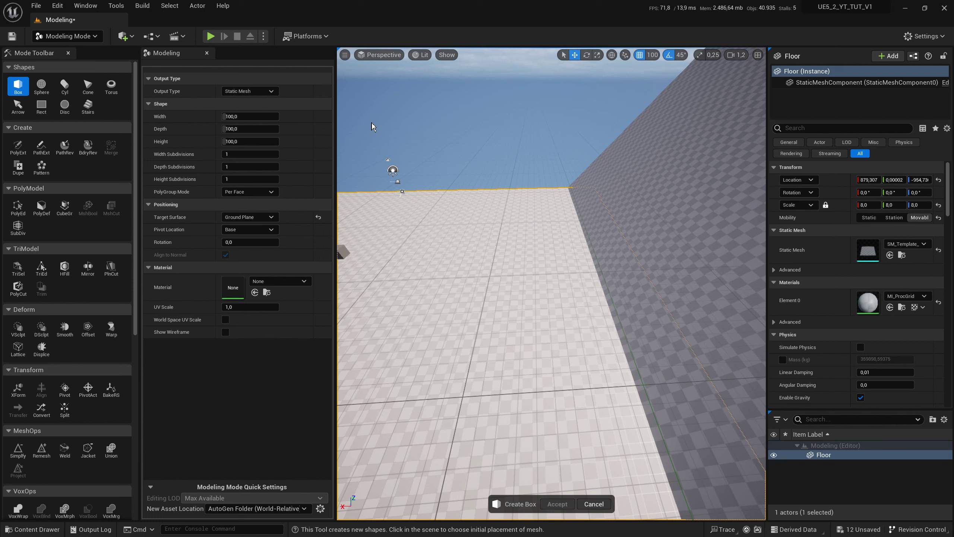
{"action": "left_click", "coordinate": [446, 56]}
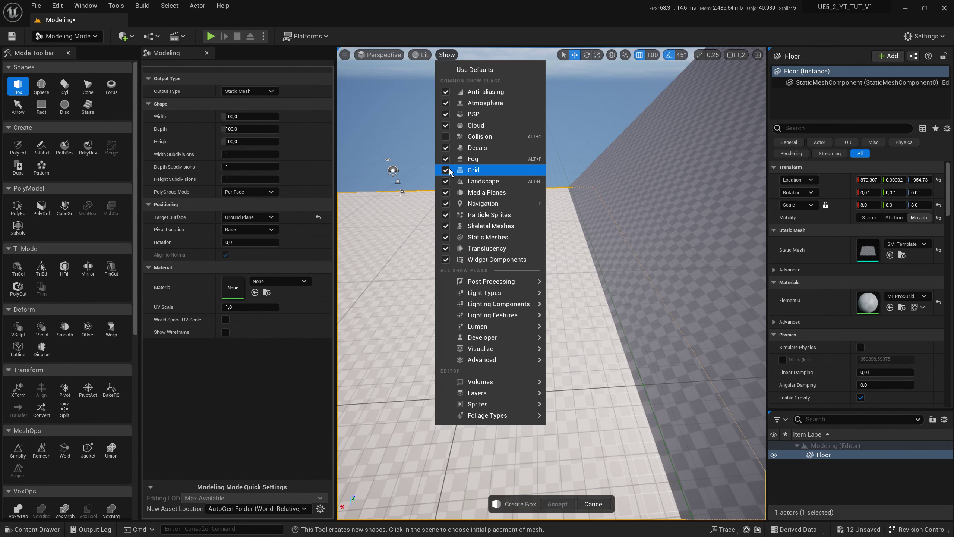
{"action": "left_click", "coordinate": [262, 217]}
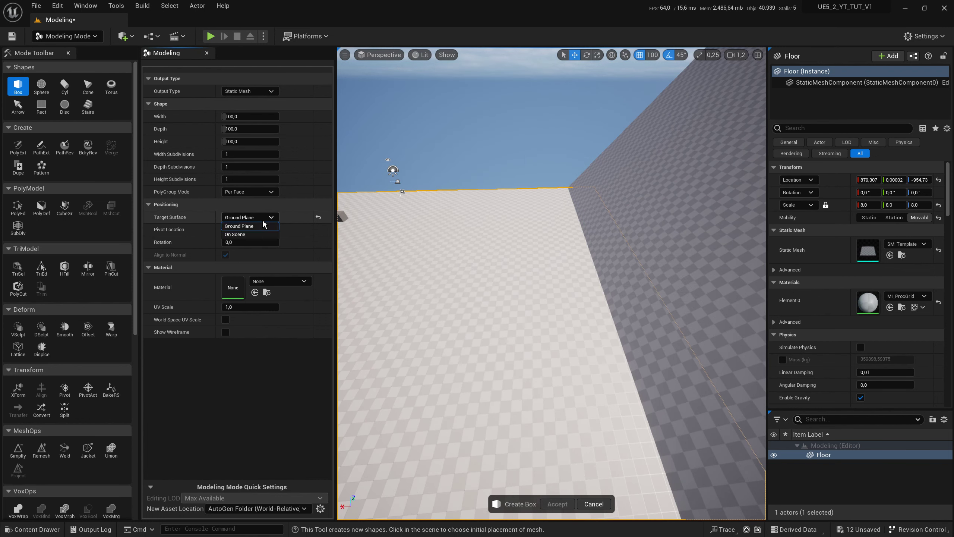
{"action": "left_click", "coordinate": [236, 234]}
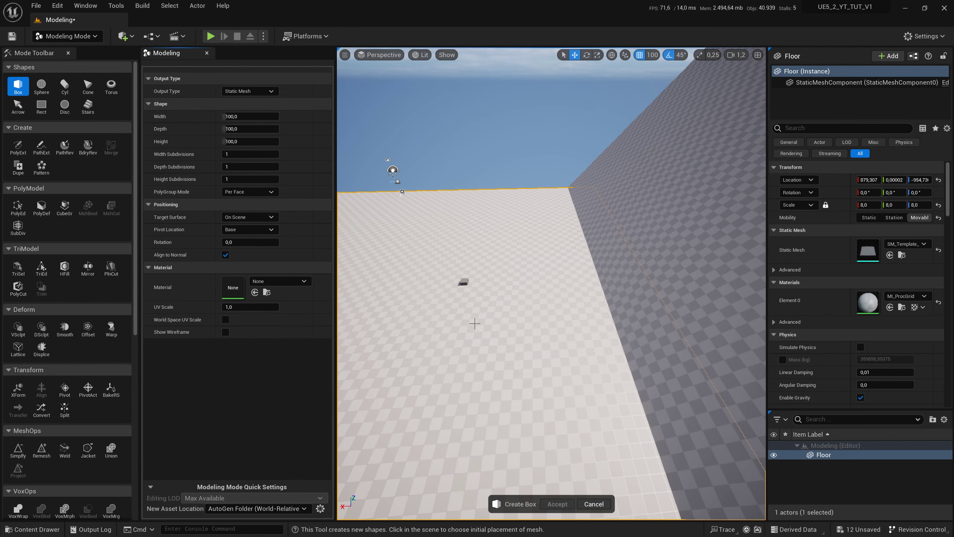
Place a box on the floor and raise it 200 units.
{"action": "scroll", "coordinate": [545, 327], "scroll_direction": "up", "scroll_amount": 5}
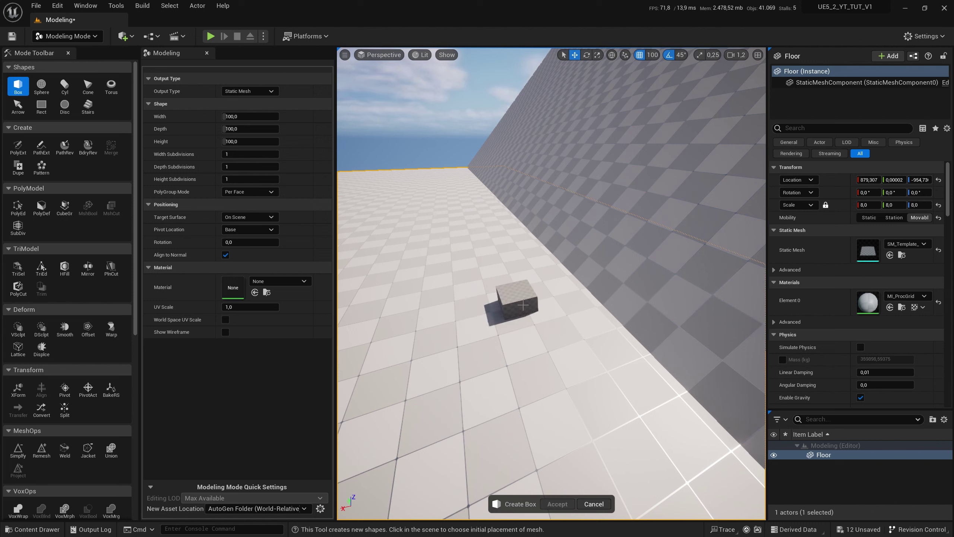
{"action": "left_click", "coordinate": [523, 305]}
{"action": "left_click_drag", "start_coordinate": [582, 285], "coordinate": [590, 195]}
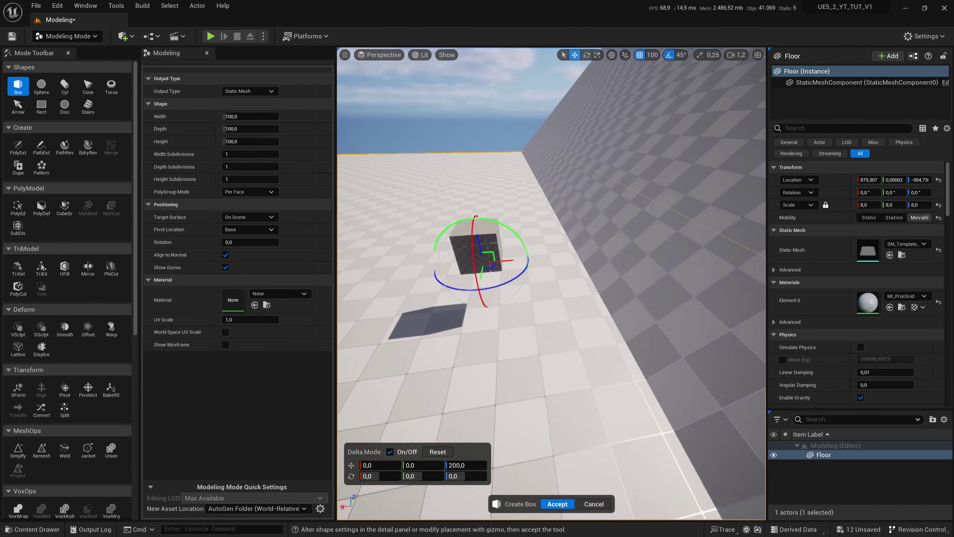
{"action": "scroll", "coordinate": [589, 193], "scroll_direction": "up", "scroll_amount": 5}
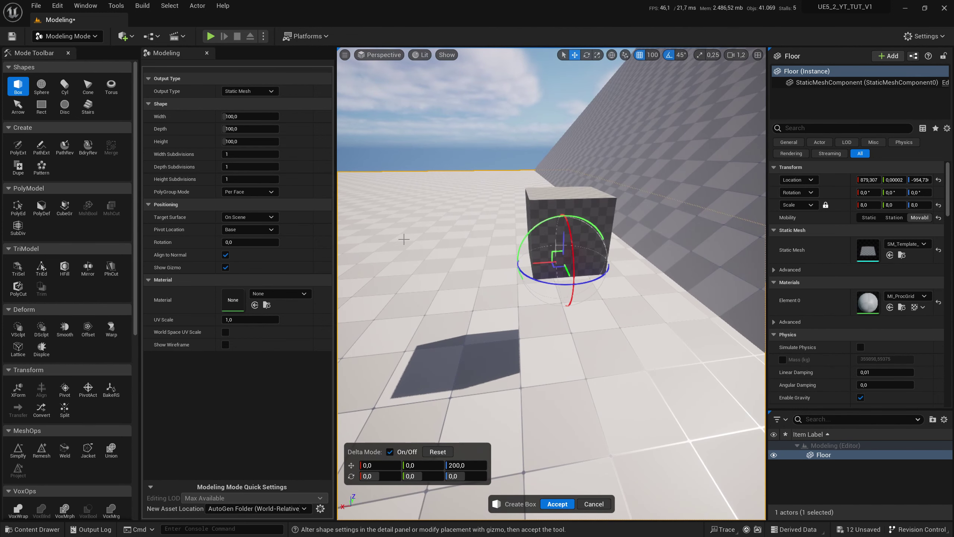
Set the box pivot to Centered, lower it to 100 units, then switch the pivot to Top.
{"action": "left_click", "coordinate": [251, 229]}
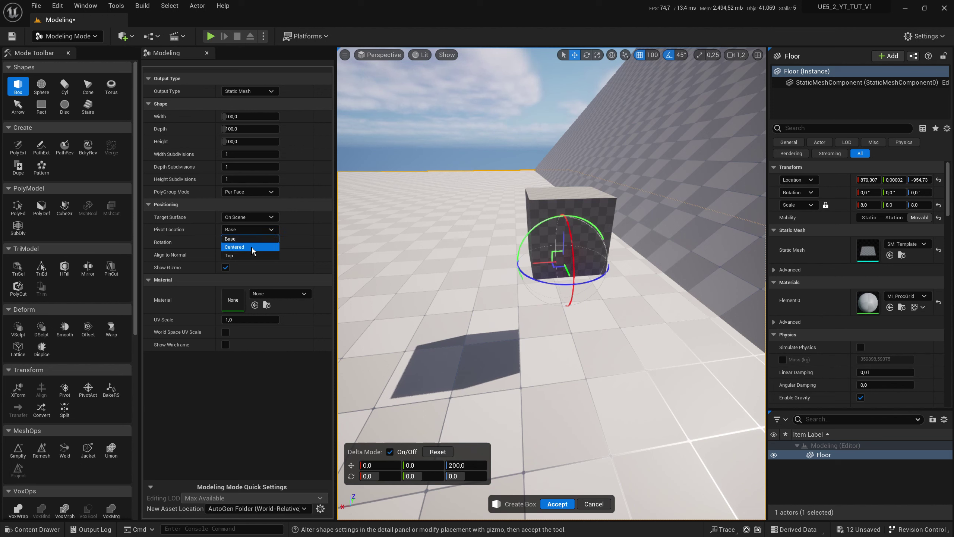
{"action": "left_click", "coordinate": [252, 248]}
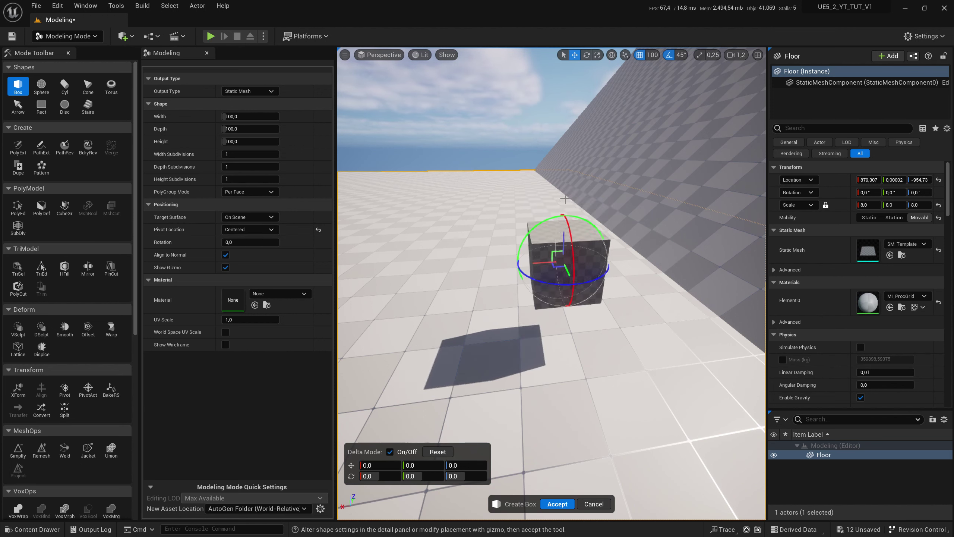
{"action": "left_click_drag", "start_coordinate": [560, 235], "coordinate": [567, 194]}
{"action": "left_click", "coordinate": [251, 229]}
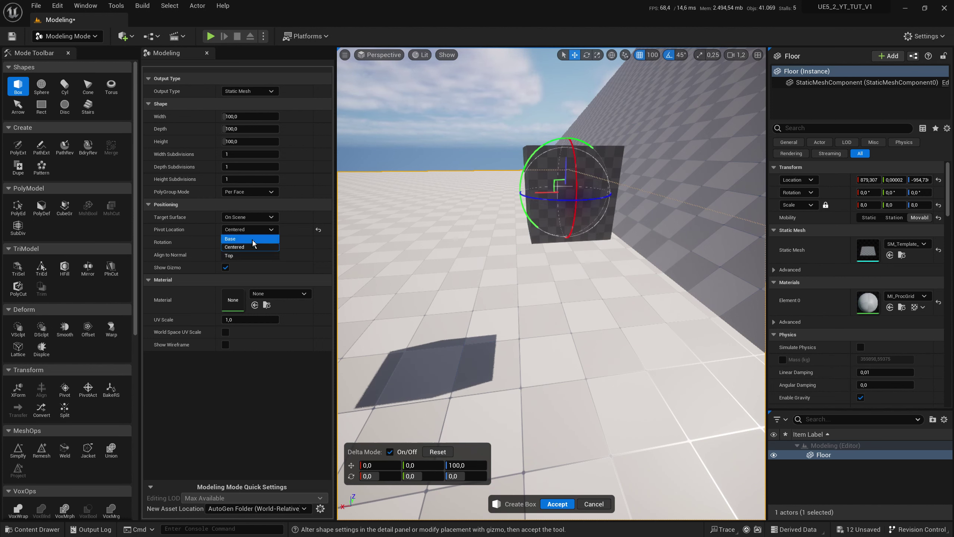
{"action": "left_click", "coordinate": [242, 258]}
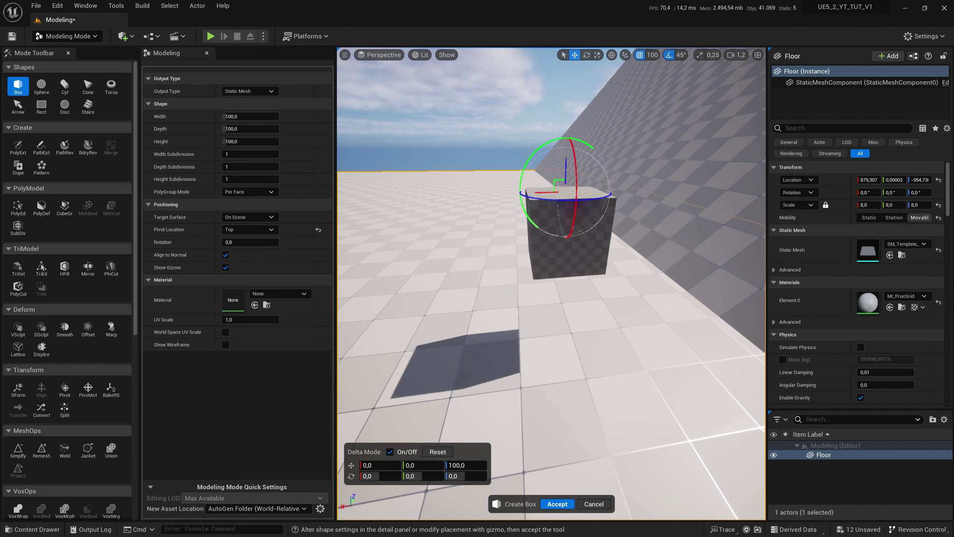
Tilt the box -45 degrees, reset pivot to Base, undo the tilt, and set Rotation to about 159.
{"action": "key", "text": "e"}
{"action": "left_click_drag", "start_coordinate": [573, 162], "coordinate": [575, 211]}
{"action": "right_click_drag", "start_coordinate": [552, 282], "coordinate": [571, 282]}
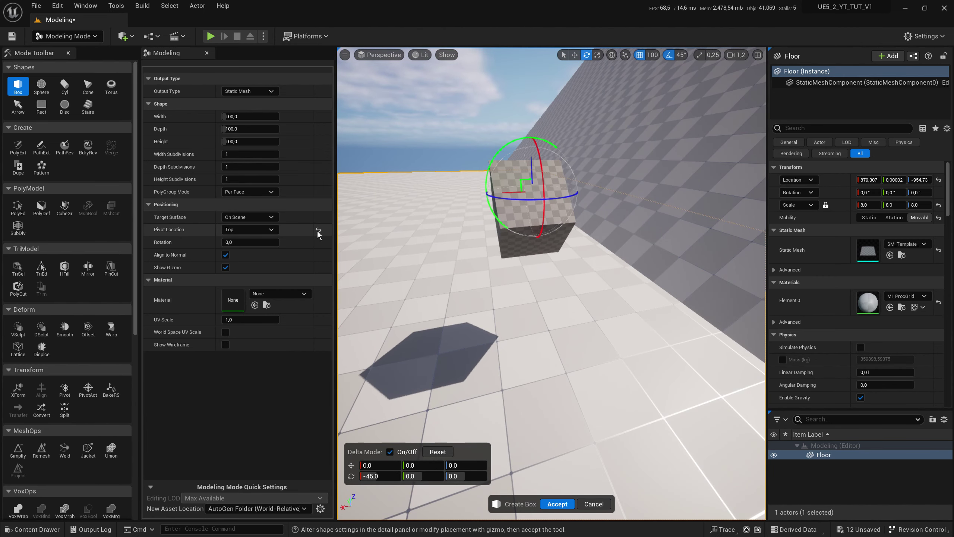
{"action": "left_click", "coordinate": [319, 229]}
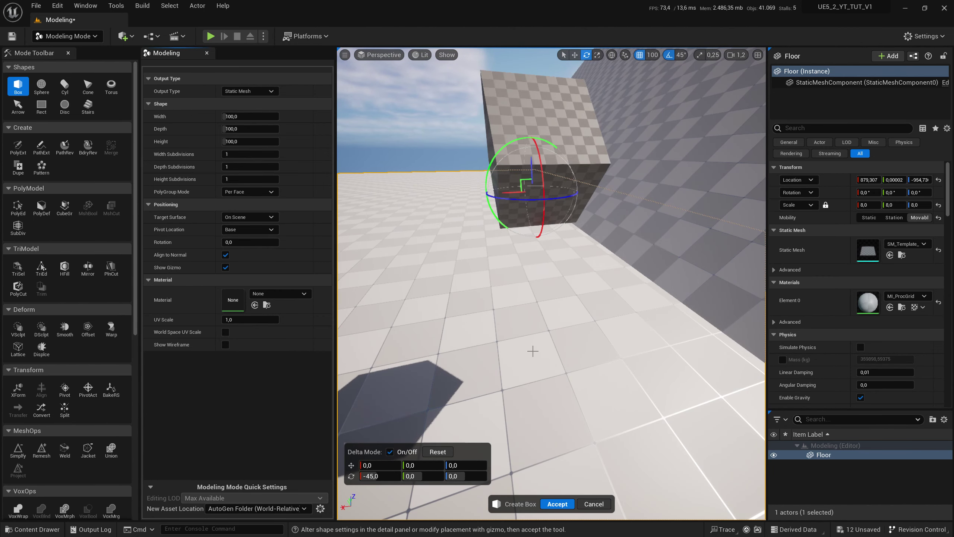
{"action": "key", "text": "ctrl+z"}
{"action": "key", "text": "ctrl+z"}
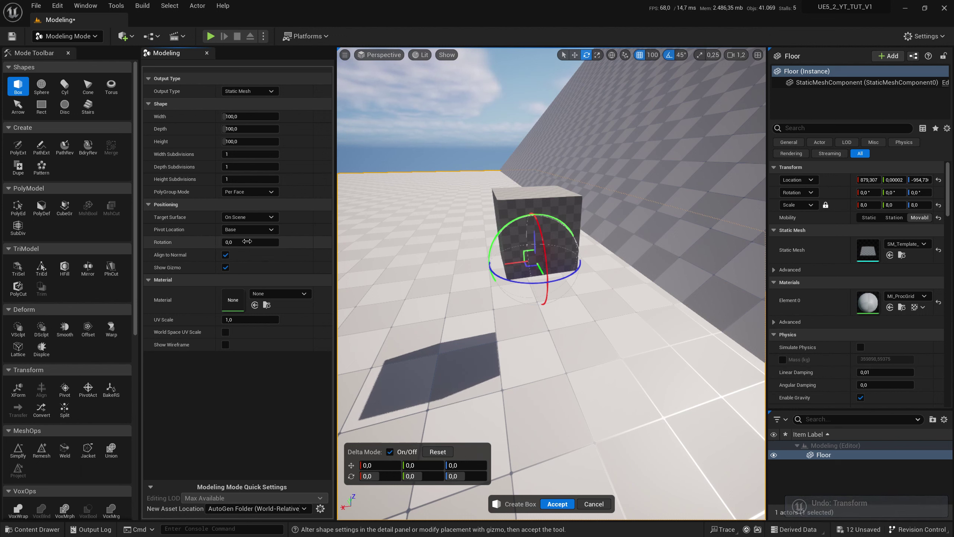
{"action": "left_click_drag", "start_coordinate": [246, 240], "coordinate": [283, 242]}
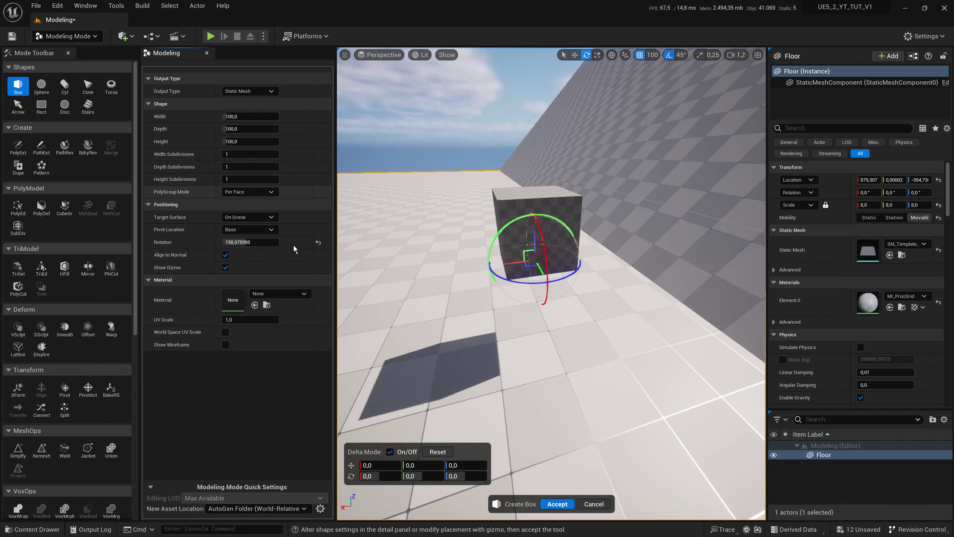
Accept the box, then start a new one with Rotation reset to 0 and Align to Normal off.
{"action": "left_click", "coordinate": [564, 503]}
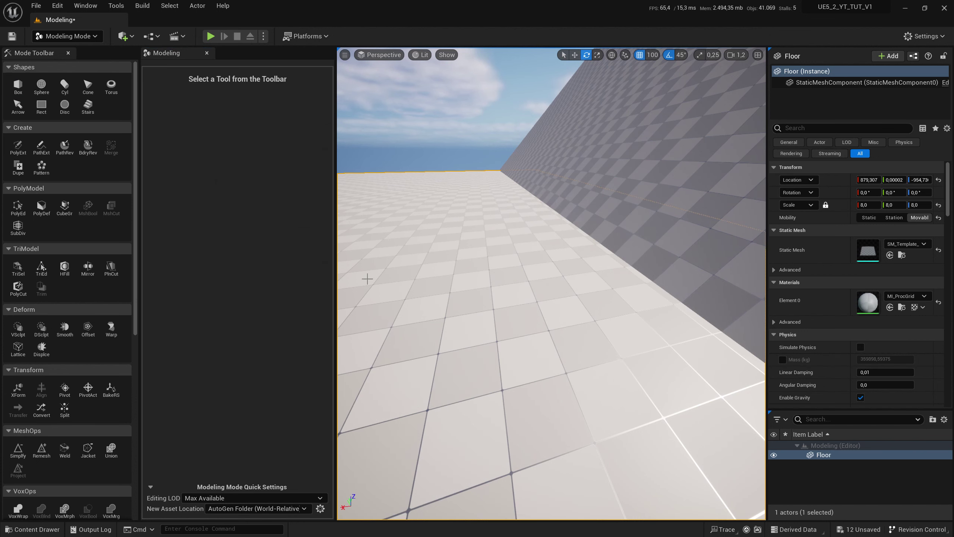
{"action": "left_click", "coordinate": [18, 87]}
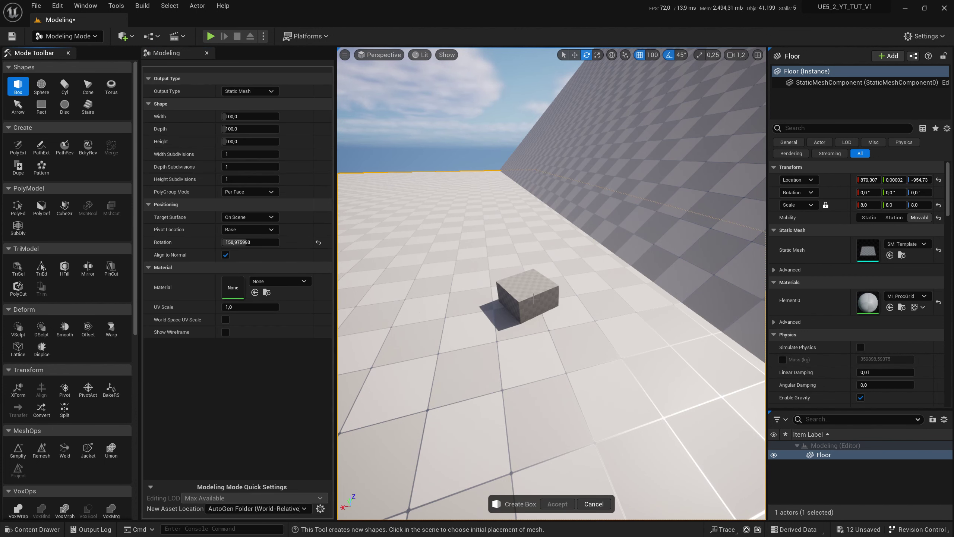
{"action": "left_click_drag", "start_coordinate": [238, 242], "coordinate": [263, 241]}
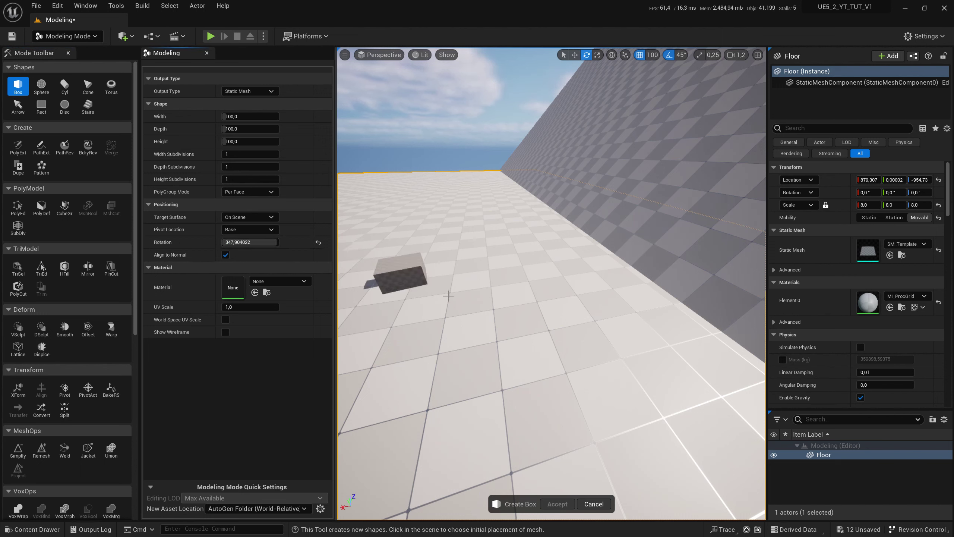
{"action": "left_click", "coordinate": [319, 242]}
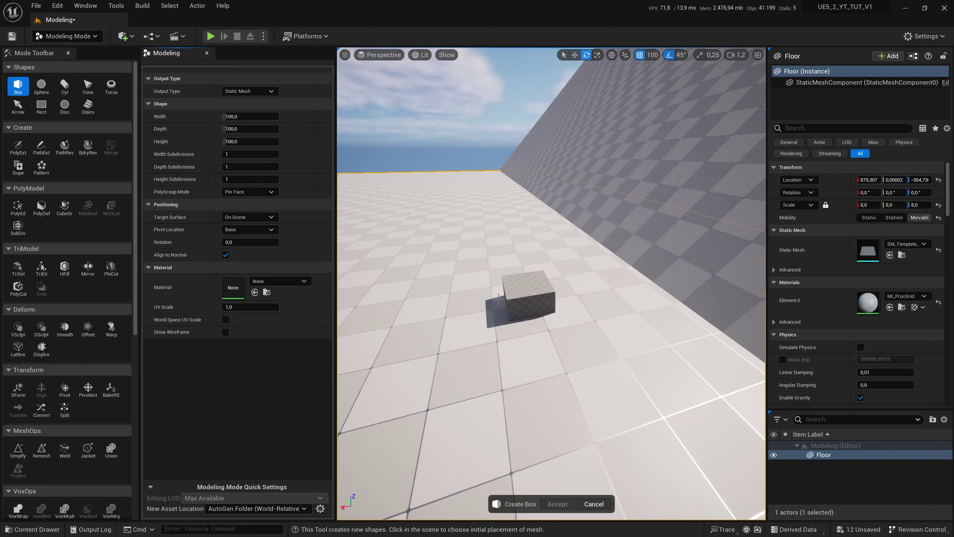
{"action": "left_click", "coordinate": [225, 255]}
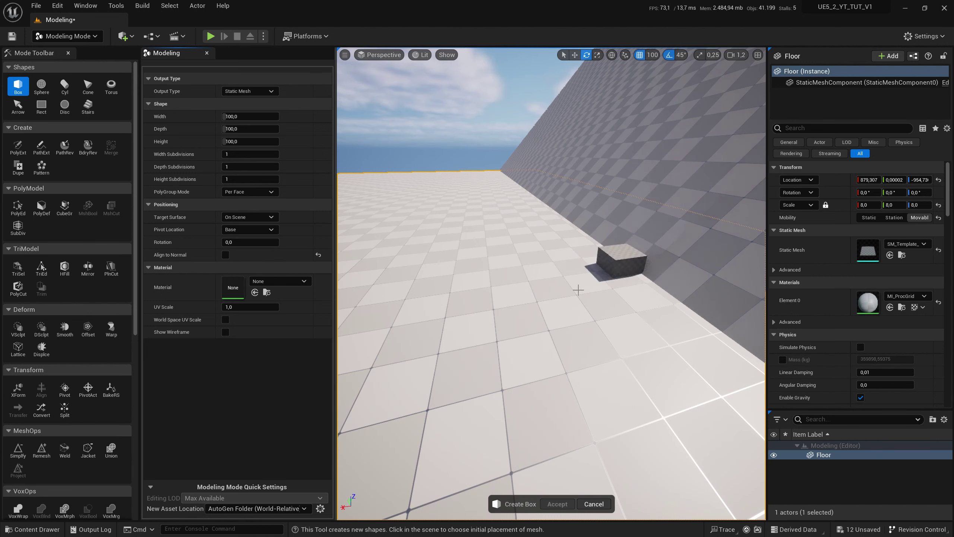
{"action": "right_click_drag", "start_coordinate": [578, 289], "coordinate": [557, 287]}
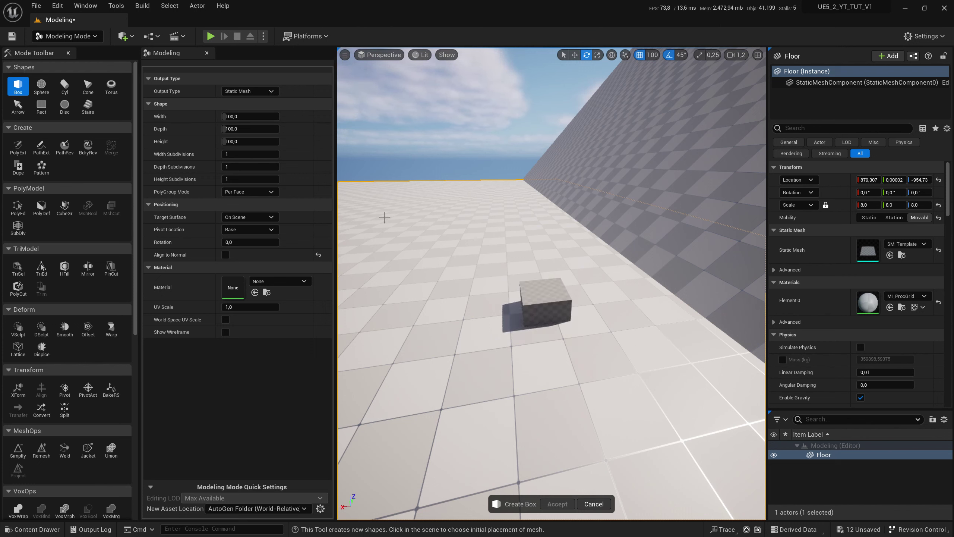
Place a new box on the floor and set its Width to 400.
{"action": "left_click", "coordinate": [246, 116]}
{"action": "type", "text": "200"}
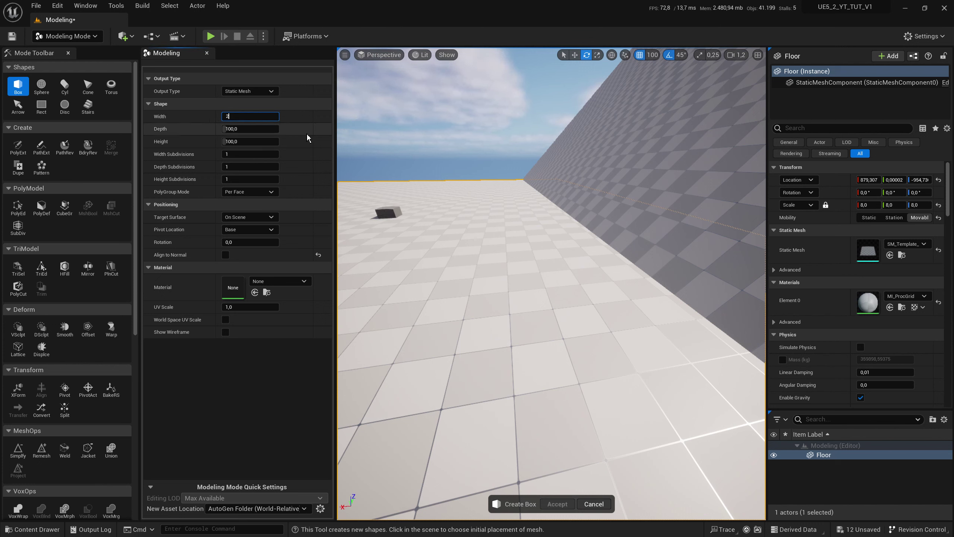
{"action": "key", "text": "Return"}
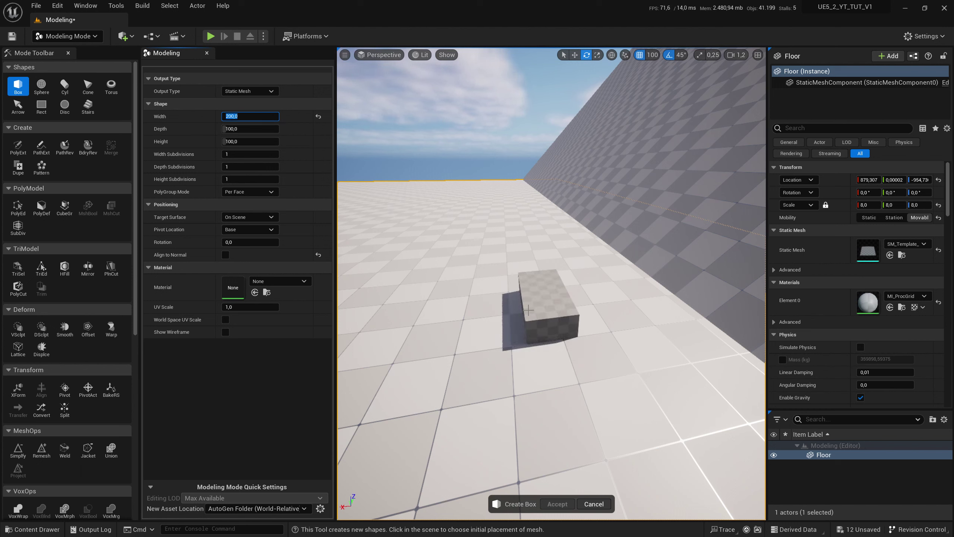
{"action": "left_click", "coordinate": [541, 328]}
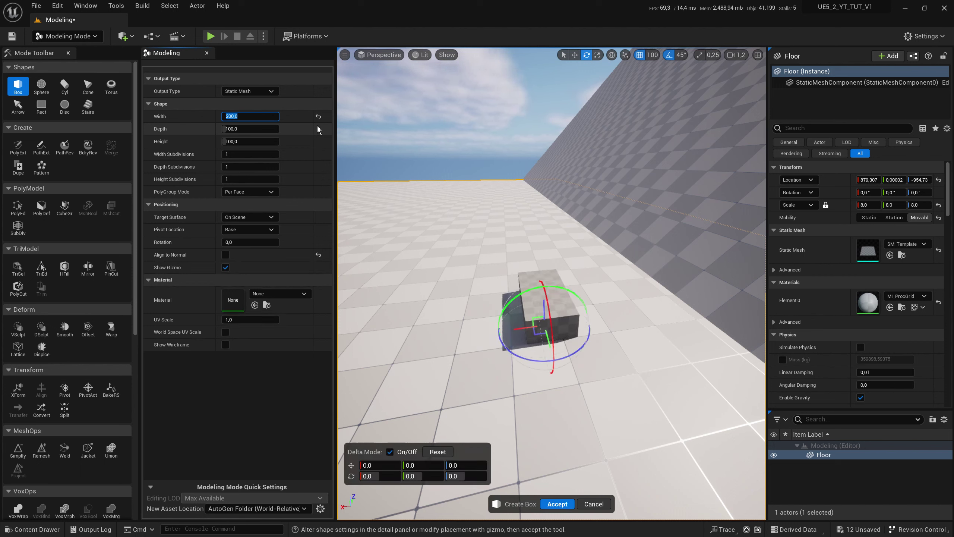
{"action": "type", "text": "400"}
{"action": "key", "text": "Return"}
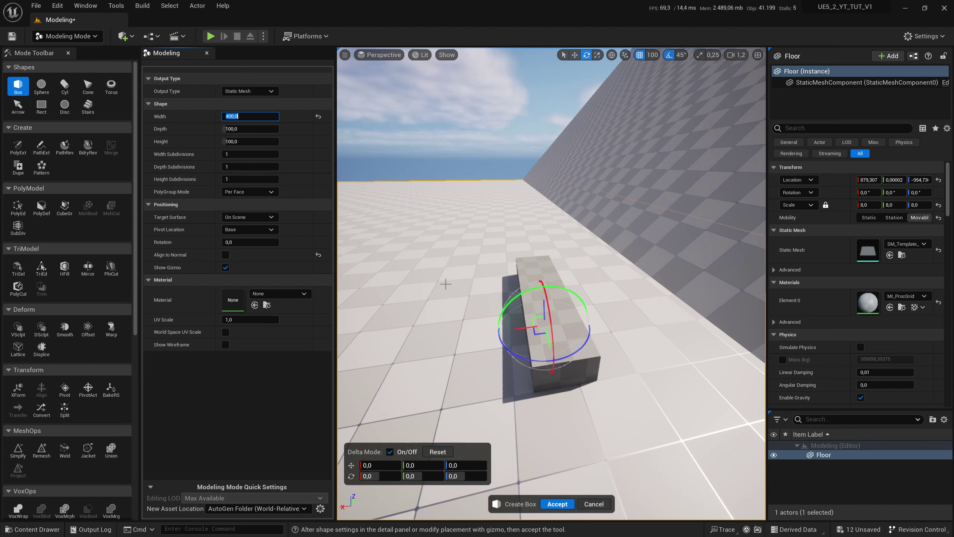
{"action": "mouse_move", "coordinate": [470, 264]}
{"action": "right_mouse_down"}
{"action": "mouse_move", "coordinate": [451, 286]}
{"action": "mouse_move", "coordinate": [487, 261]}
{"action": "right_mouse_up"}
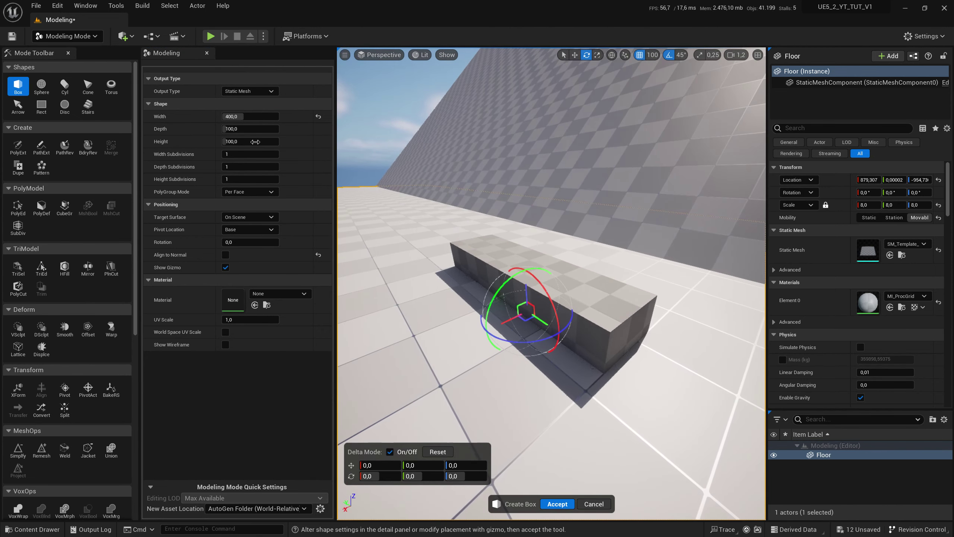
Reset Depth and Height to 100 and set width, depth and height Subdivisions to 10.
{"action": "mouse_move", "coordinate": [233, 129]}
{"action": "left_mouse_down"}
{"action": "mouse_move", "coordinate": [259, 128]}
{"action": "mouse_move", "coordinate": [248, 128]}
{"action": "mouse_move", "coordinate": [260, 141]}
{"action": "left_mouse_up"}
{"action": "left_click", "coordinate": [318, 141]}
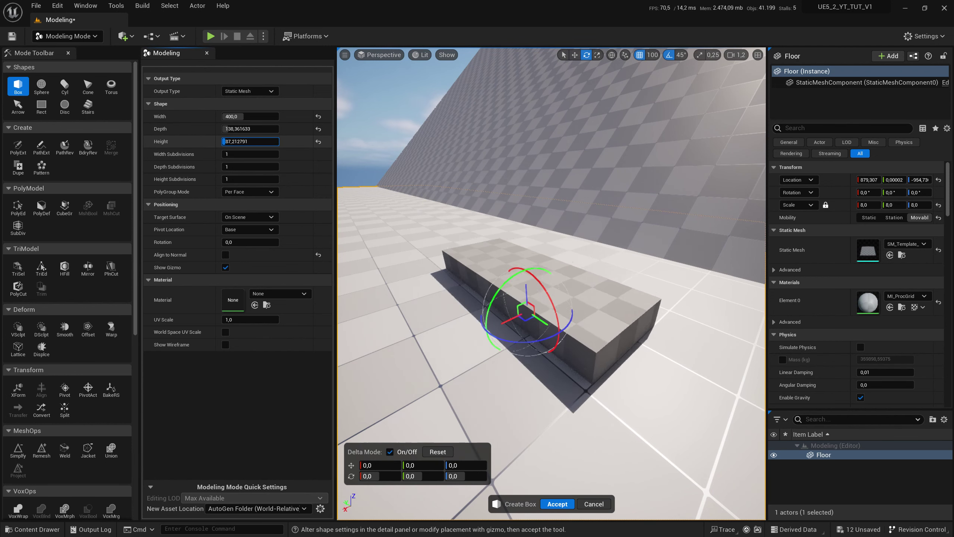
{"action": "left_click", "coordinate": [319, 129]}
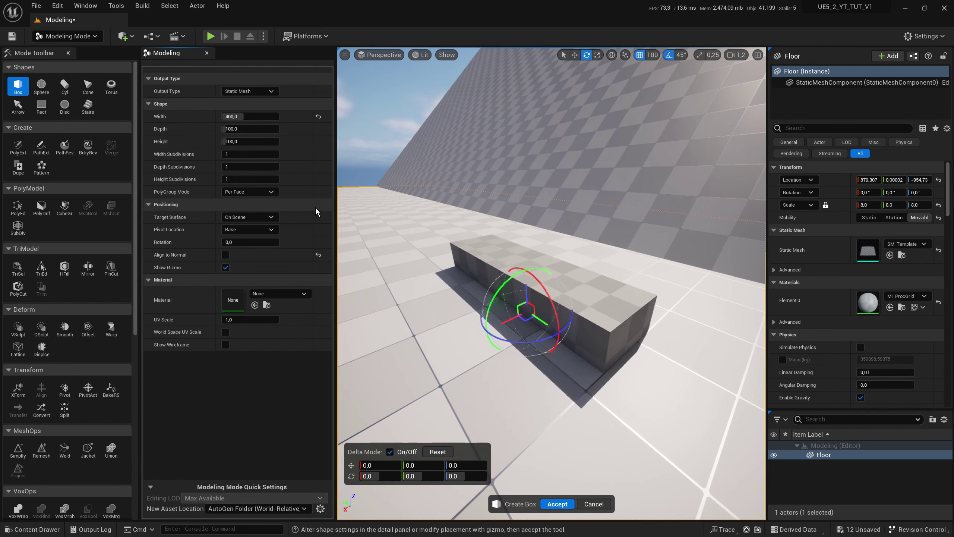
{"action": "double_click", "coordinate": [250, 154]}
{"action": "type", "text": "10"}
{"action": "double_click", "coordinate": [250, 167]}
{"action": "type", "text": "10"}
{"action": "double_click", "coordinate": [250, 179]}
{"action": "type", "text": "10"}
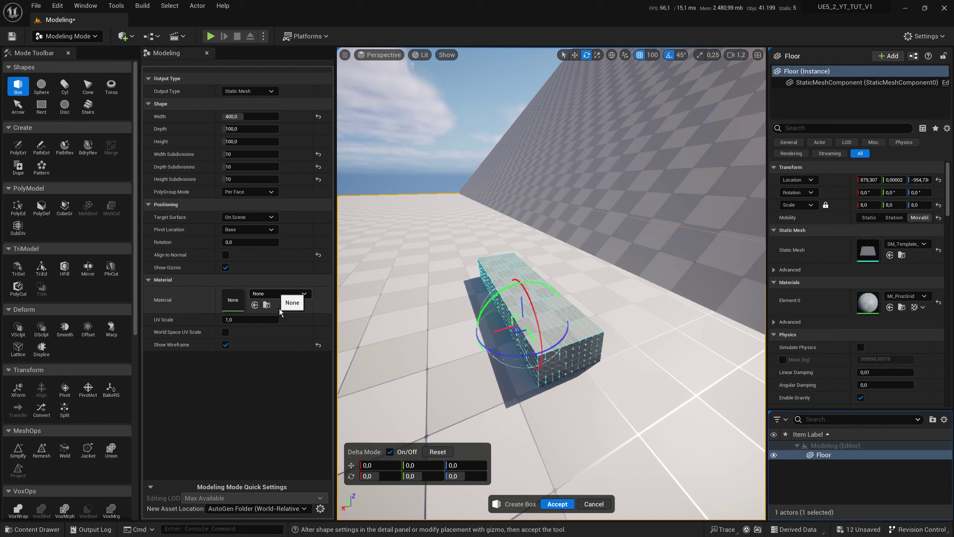
Apply the M_Tech_Panel material found by searching 'tech', and raise UV Scale to 6.78.
{"action": "left_click", "coordinate": [282, 296]}
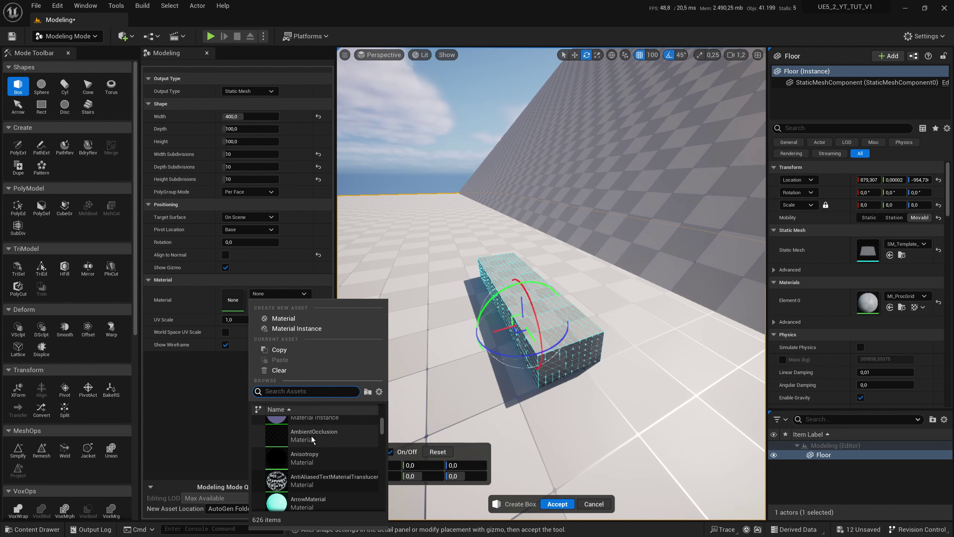
{"action": "scroll", "coordinate": [319, 432], "scroll_direction": "down", "scroll_amount": 5}
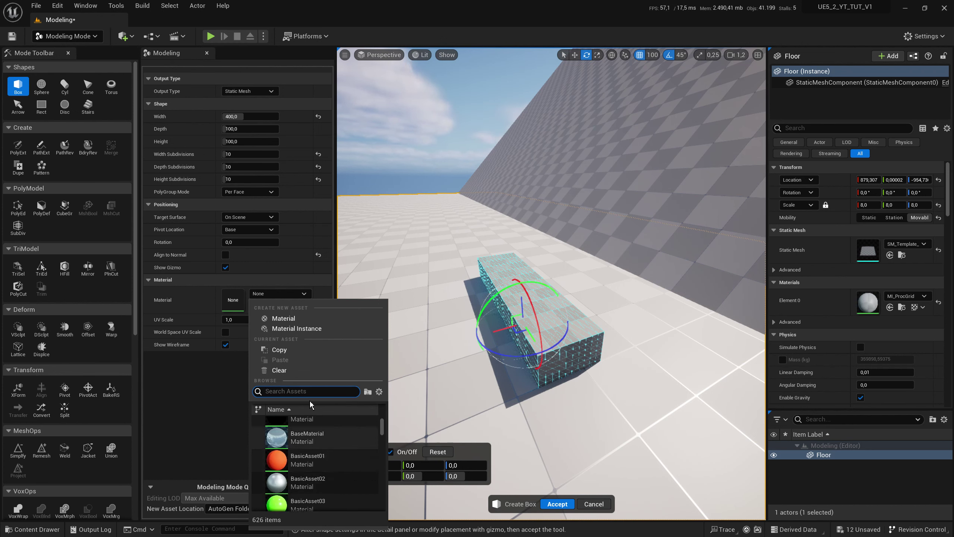
{"action": "type", "text": "tech"}
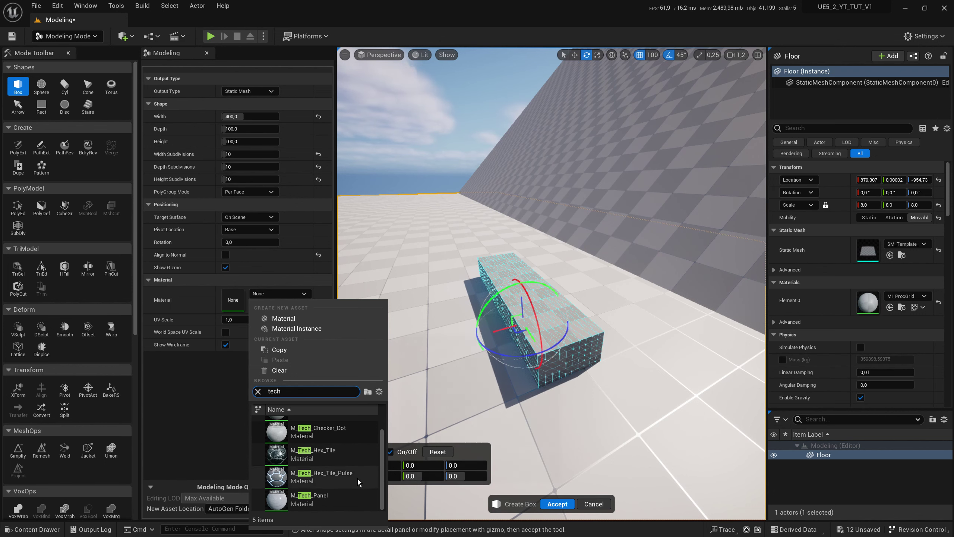
{"action": "left_click", "coordinate": [342, 502]}
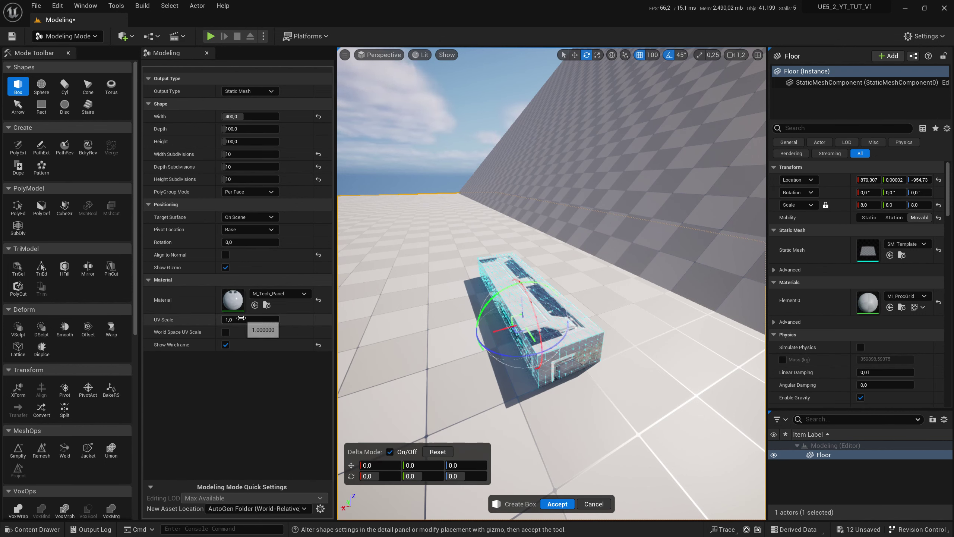
{"action": "left_click_drag", "start_coordinate": [250, 319], "coordinate": [285, 319]}
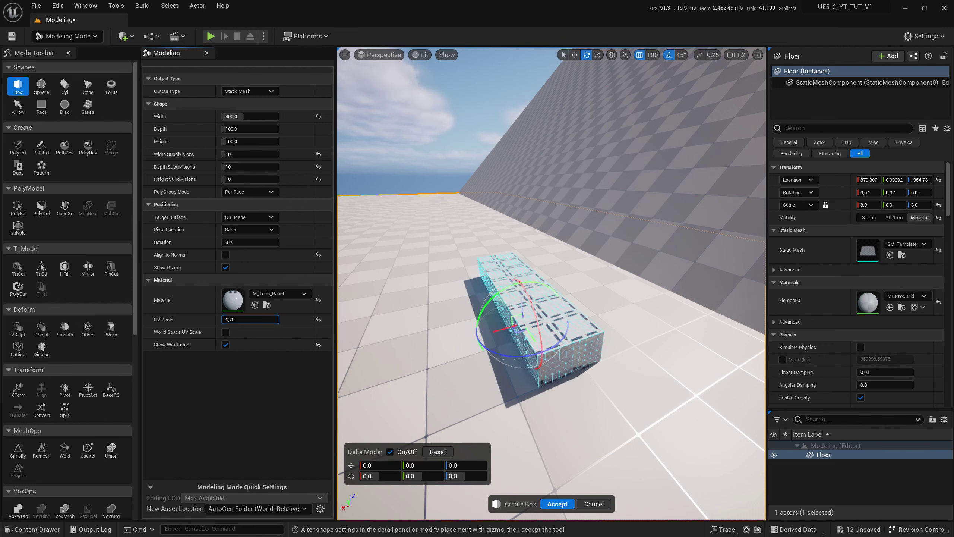
Undo the UV Scale change and reset width and depth Subdivisions back to 1.
{"action": "key", "text": "ctrl+z"}
{"action": "left_click", "coordinate": [318, 154]}
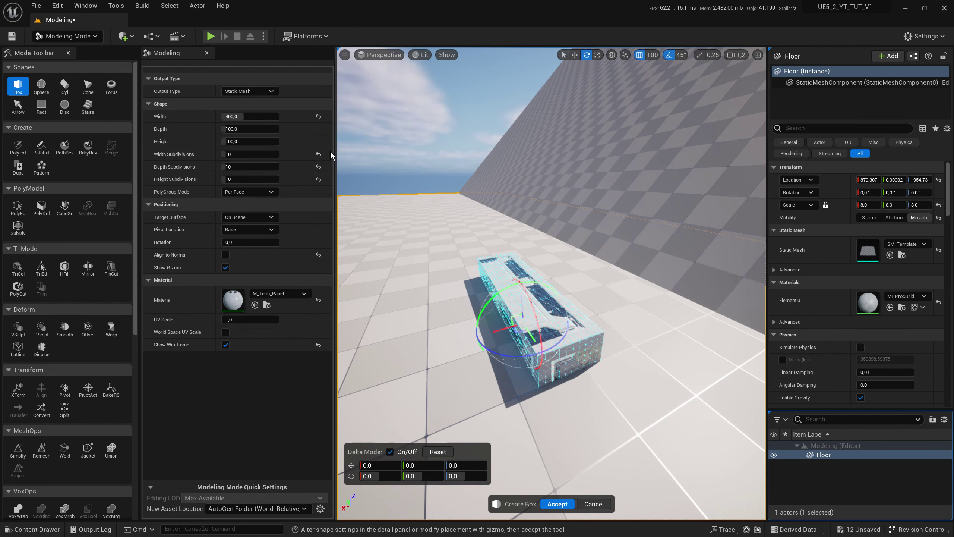
{"action": "left_click", "coordinate": [318, 167]}
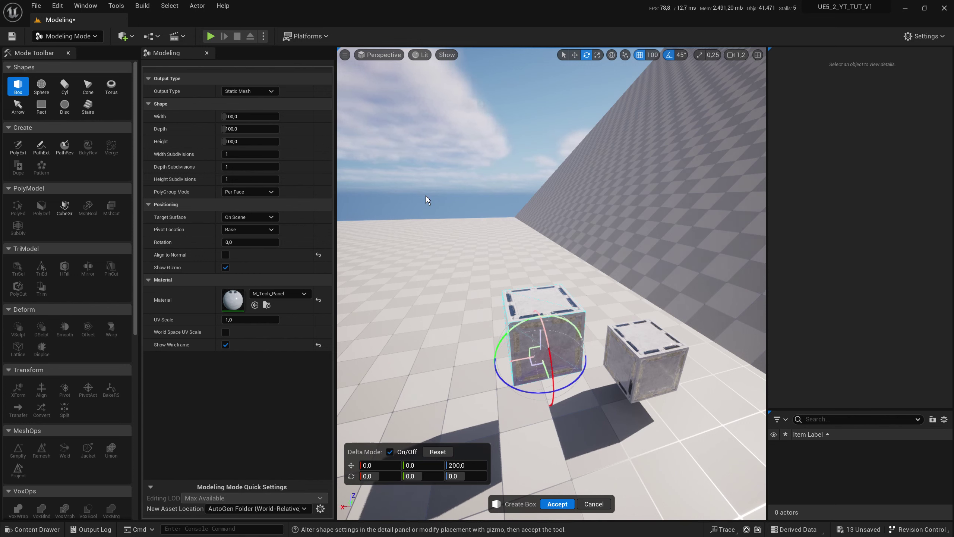
Set Output Type to Volume and accept, creating the Box4 volume actor.
{"action": "left_click", "coordinate": [258, 90]}
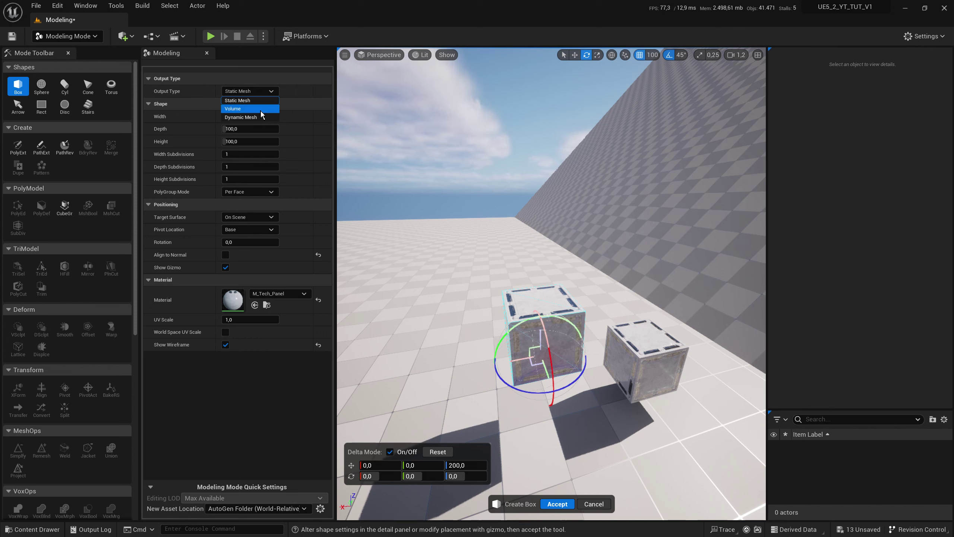
{"action": "left_click", "coordinate": [233, 108]}
{"action": "left_click", "coordinate": [558, 504]}
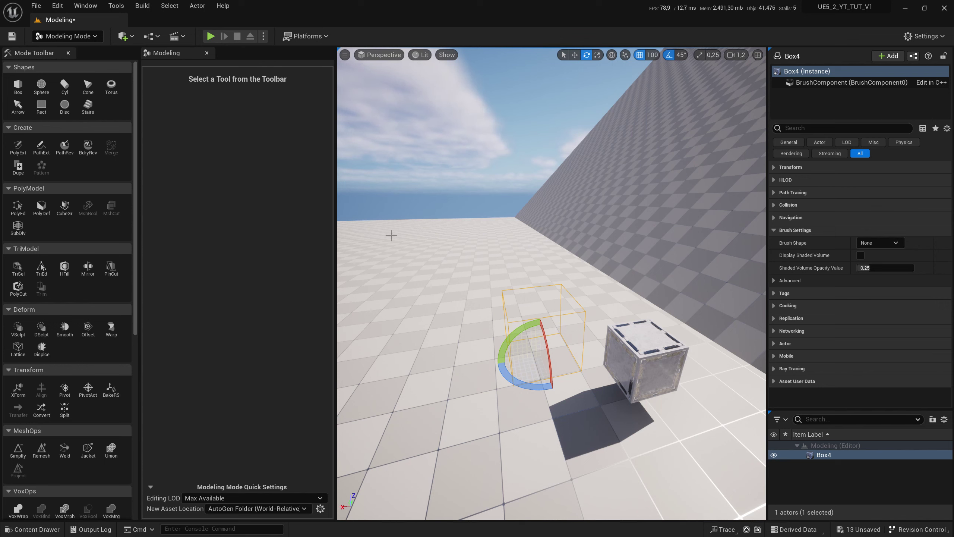
Briefly open the Blueprint and Quick Add toolbar menus, then dismiss them.
{"action": "left_click", "coordinate": [130, 37]}
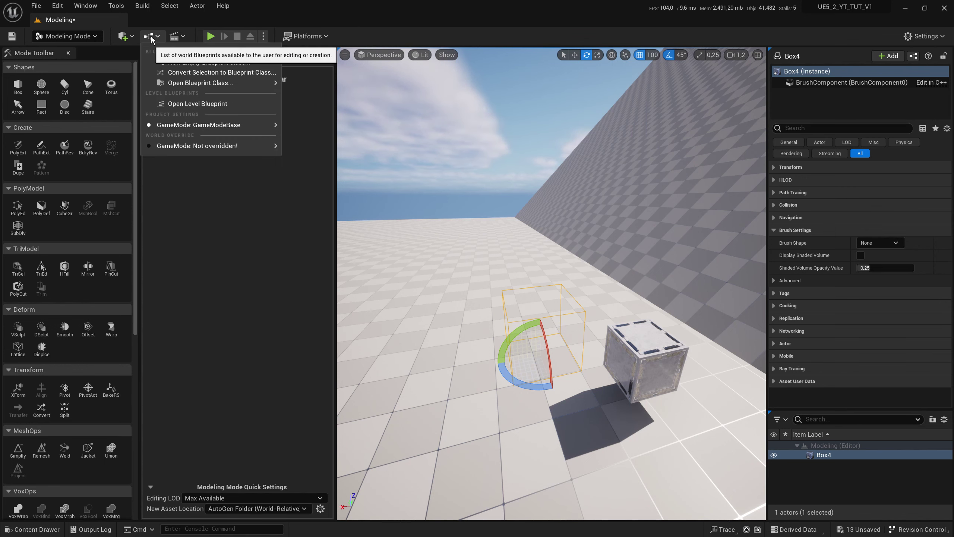
{"action": "left_click", "coordinate": [130, 37]}
{"action": "left_click", "coordinate": [151, 37]}
{"action": "left_click", "coordinate": [130, 37]}
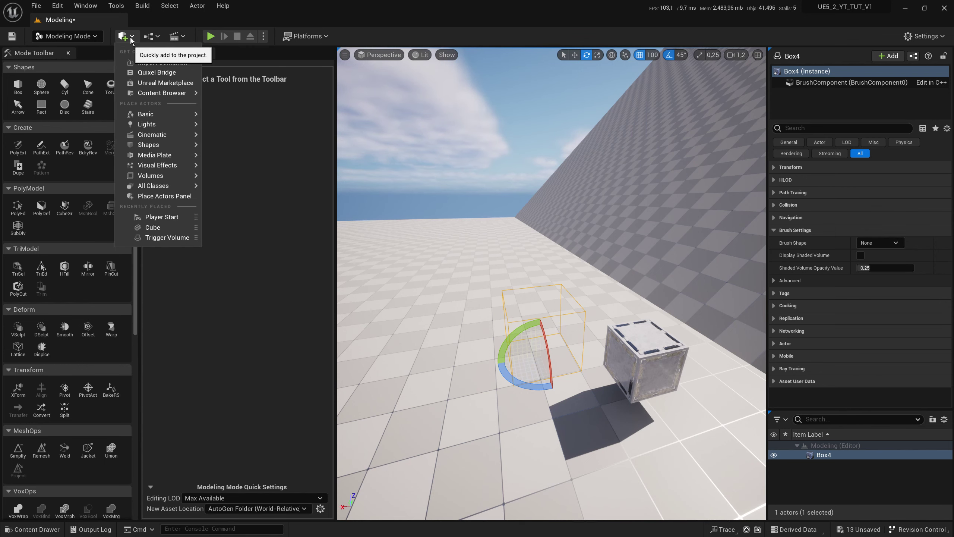
{"action": "key", "text": "Escape"}
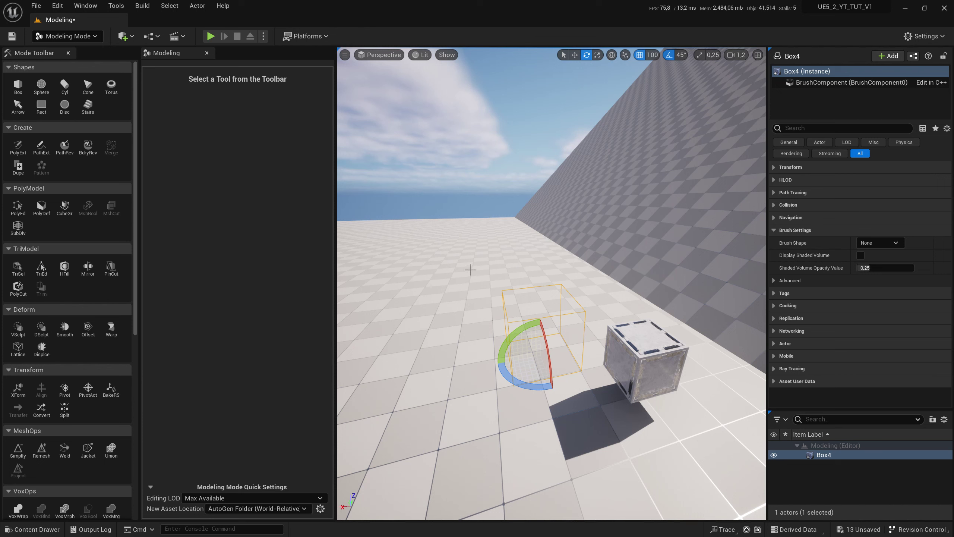
Place a box, set Volume Type to BlockingVolume, and accept it as Box5.
{"action": "left_click", "coordinate": [8, 93]}
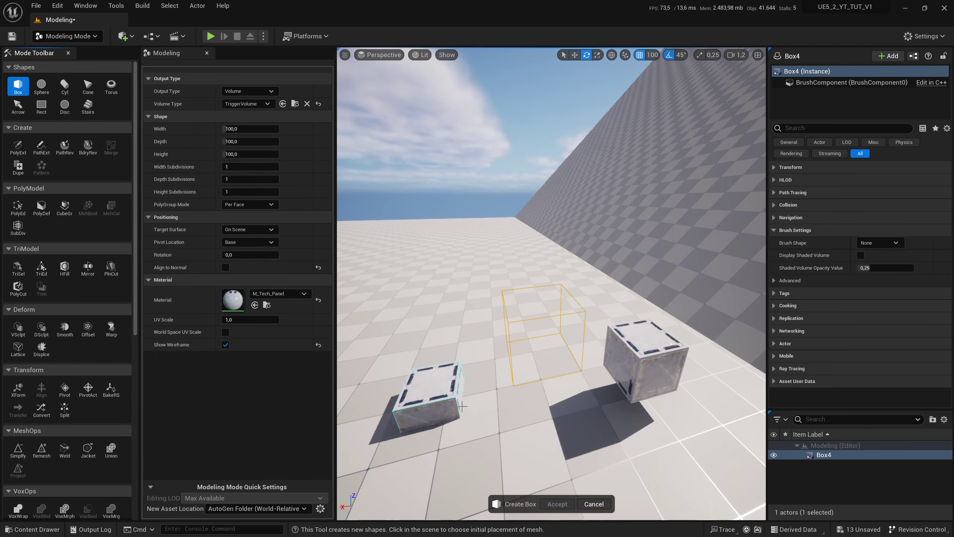
{"action": "left_click", "coordinate": [481, 376]}
{"action": "left_click", "coordinate": [247, 103]}
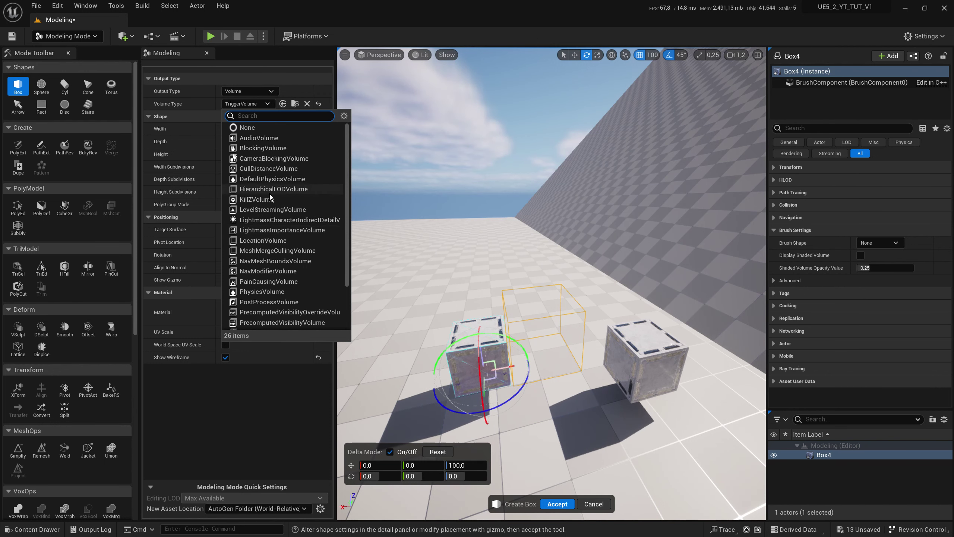
{"action": "left_click", "coordinate": [280, 148]}
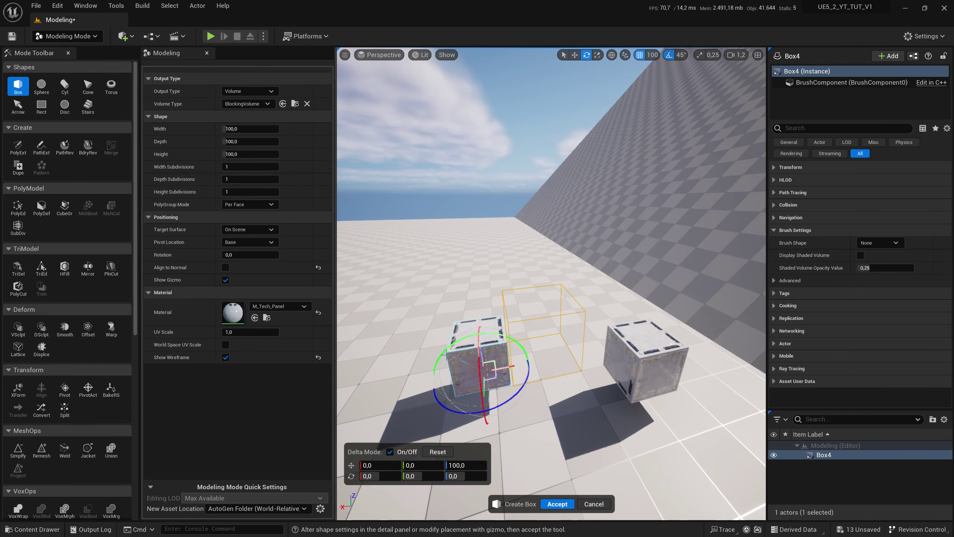
{"action": "left_click", "coordinate": [557, 503]}
{"action": "left_click", "coordinate": [18, 86]}
Place another box and switch its Output Type from Volume back to Static Mesh.
{"action": "left_click", "coordinate": [445, 337]}
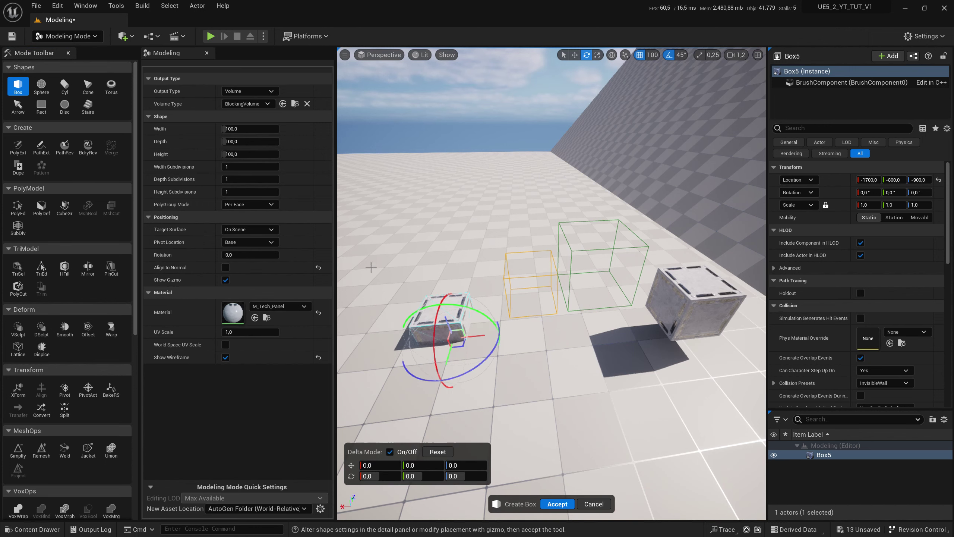
{"action": "left_click", "coordinate": [250, 106]}
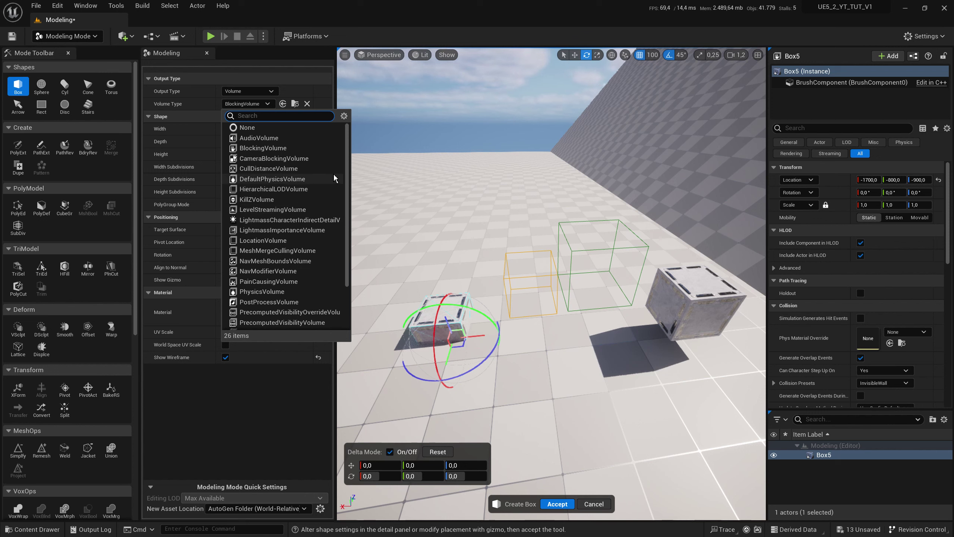
{"action": "left_click", "coordinate": [271, 92]}
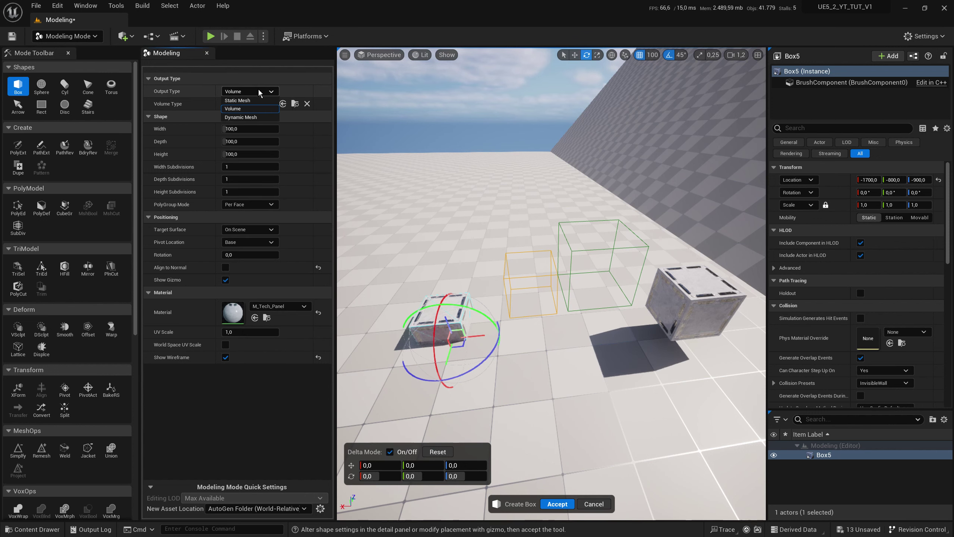
{"action": "left_click", "coordinate": [258, 90]}
{"action": "left_click", "coordinate": [255, 100]}
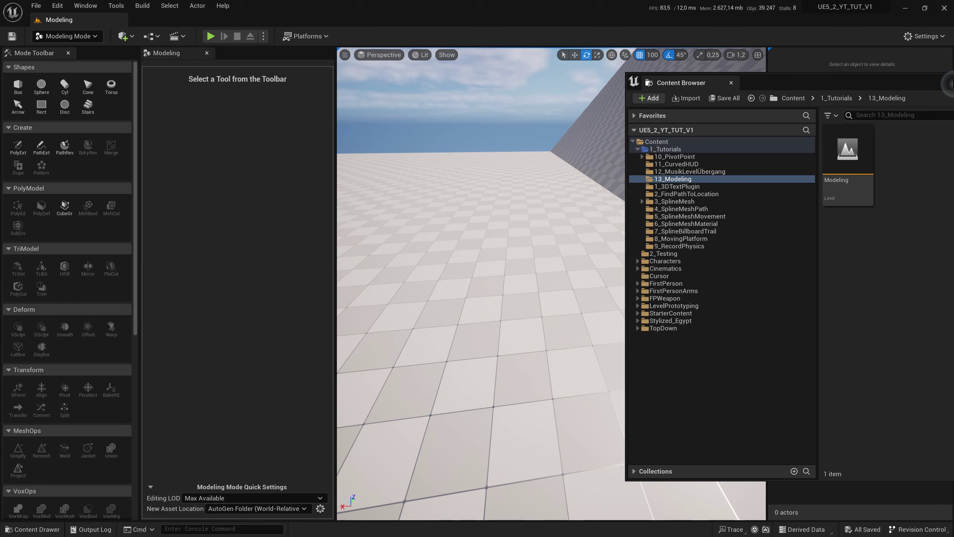
Reposition the floating Content Browser and leave Editing LOD on Max Available.
{"action": "mouse_move", "coordinate": [821, 82]}
{"action": "left_mouse_down"}
{"action": "mouse_move", "coordinate": [777, 87]}
{"action": "mouse_move", "coordinate": [832, 85]}
{"action": "left_mouse_up"}
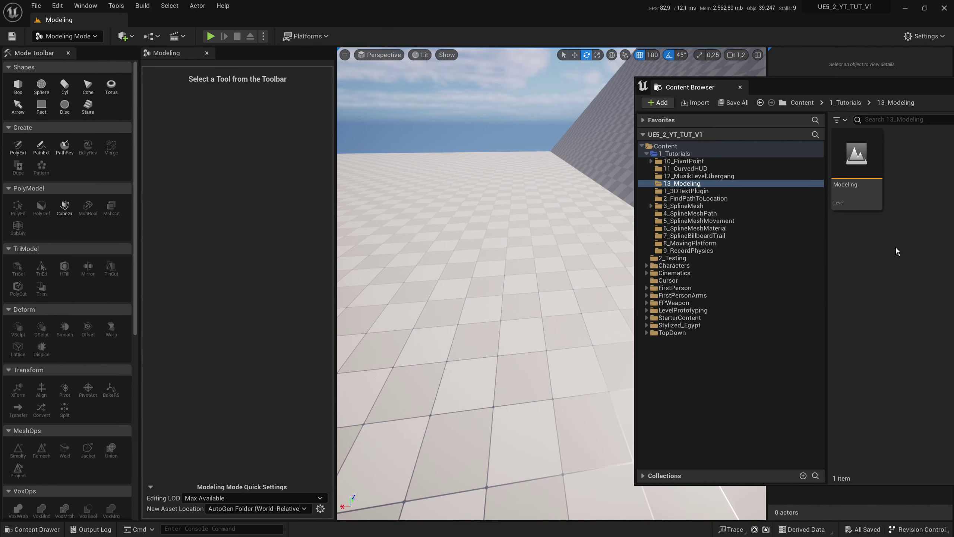
{"action": "left_click_drag", "start_coordinate": [848, 88], "coordinate": [840, 93]}
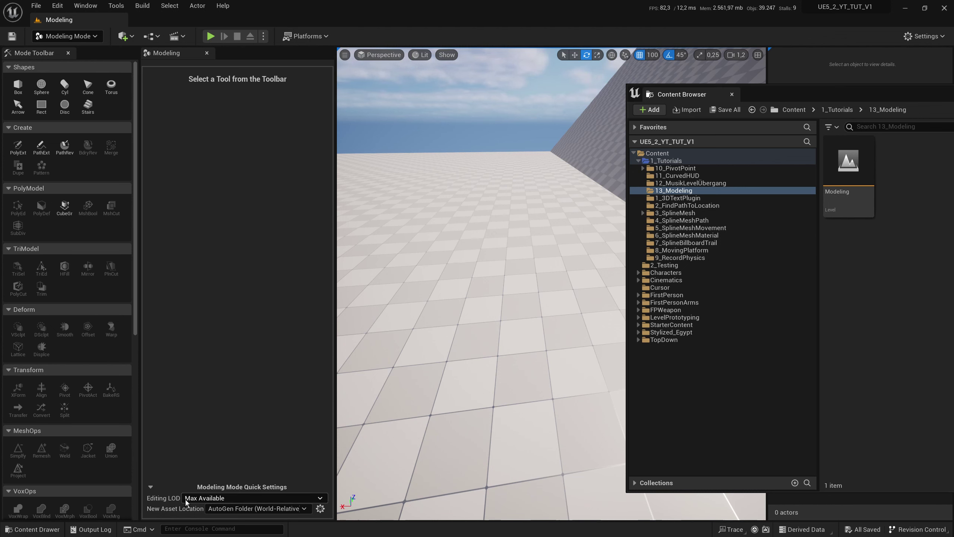
{"action": "left_click", "coordinate": [208, 497]}
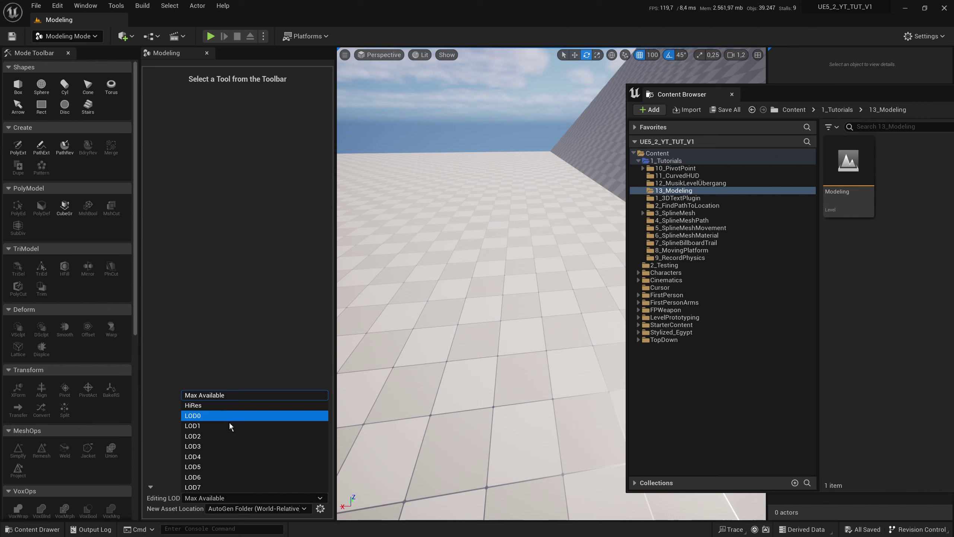
{"action": "left_click", "coordinate": [231, 395]}
{"action": "left_click", "coordinate": [236, 497]}
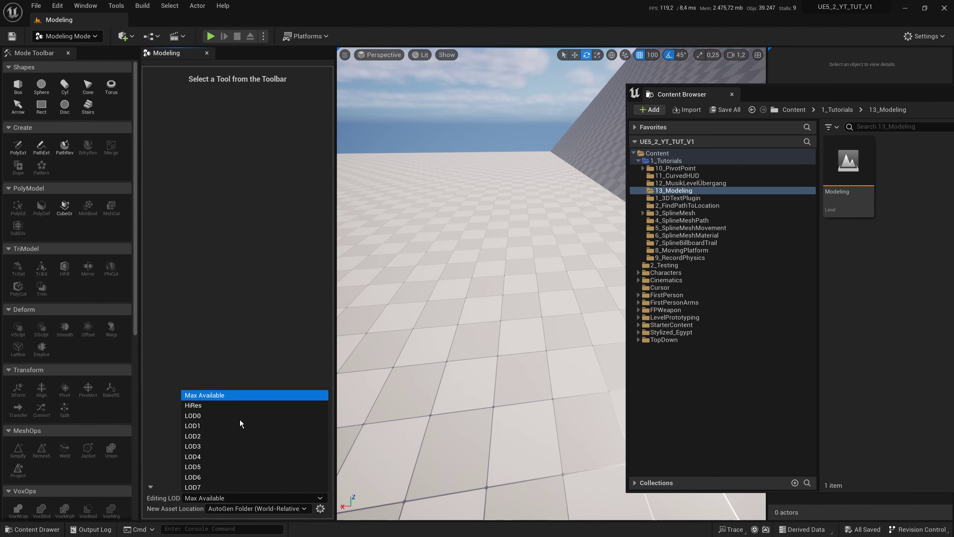
{"action": "left_click", "coordinate": [228, 363]}
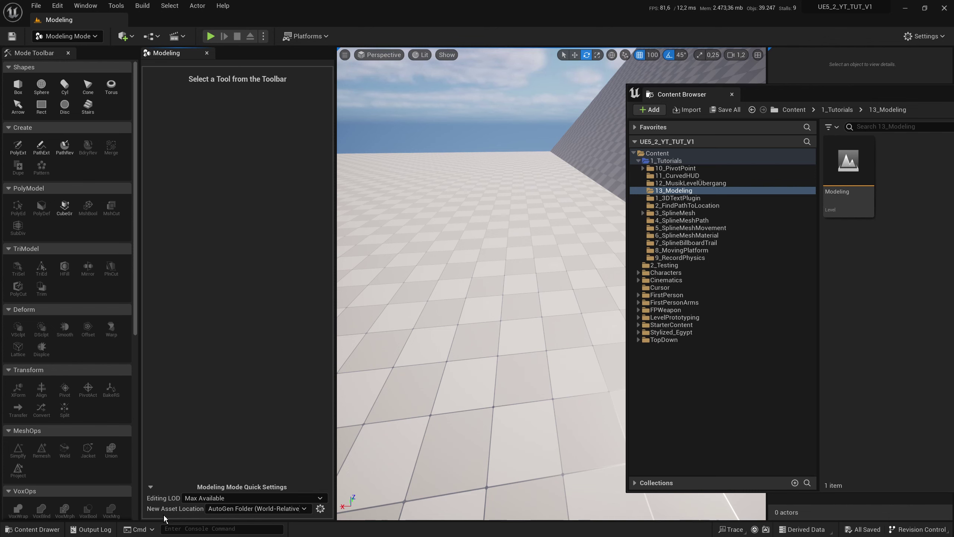
Set New Asset Location to Current Folder and pick the Box tool.
{"action": "left_click", "coordinate": [268, 510]}
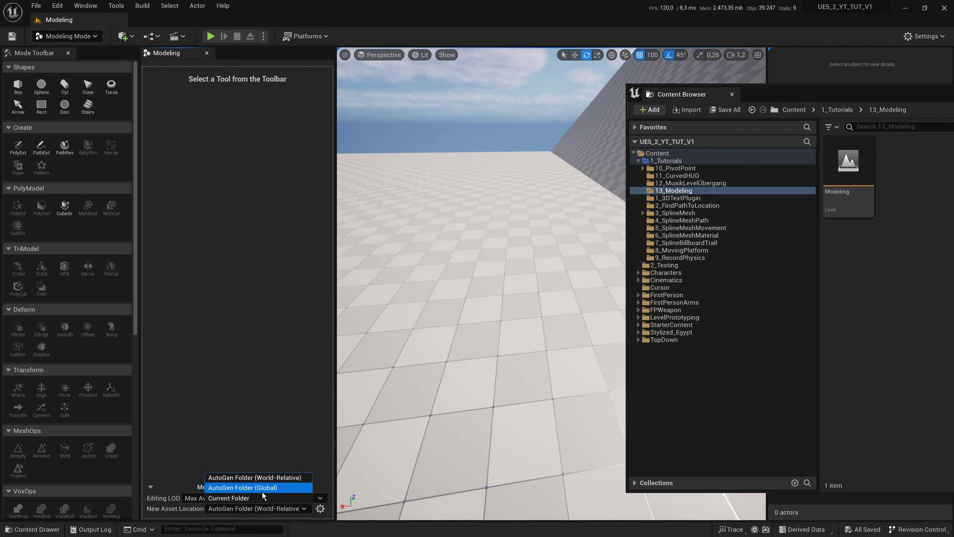
{"action": "left_click", "coordinate": [251, 500]}
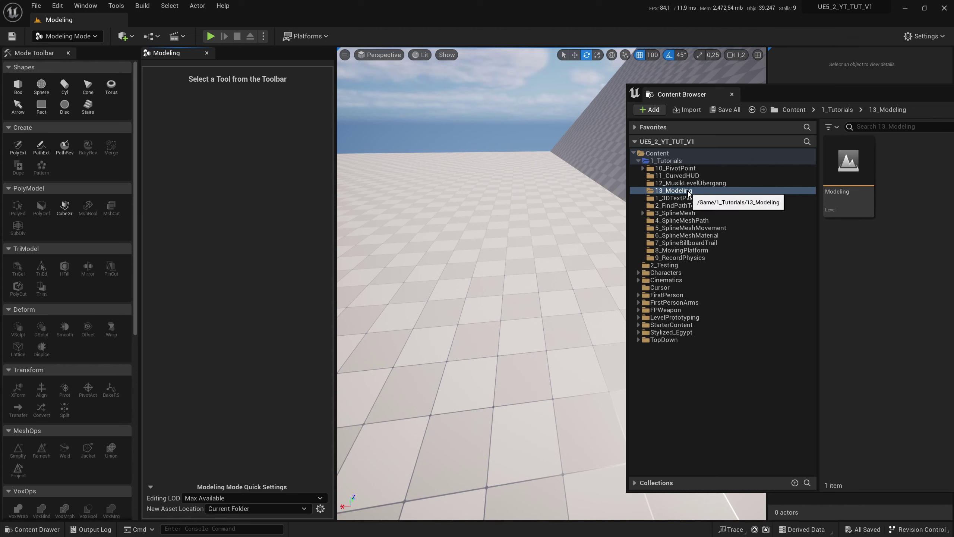
{"action": "left_click", "coordinate": [18, 86]}
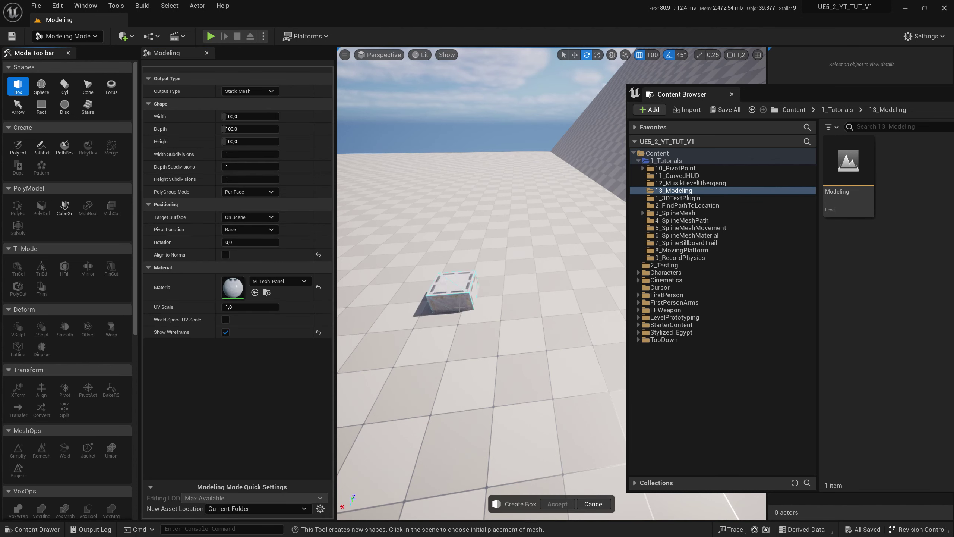
Place and accept a box, then set New Asset Location to AutoGen Folder (Global).
{"action": "left_click", "coordinate": [459, 310]}
{"action": "left_click", "coordinate": [558, 503]}
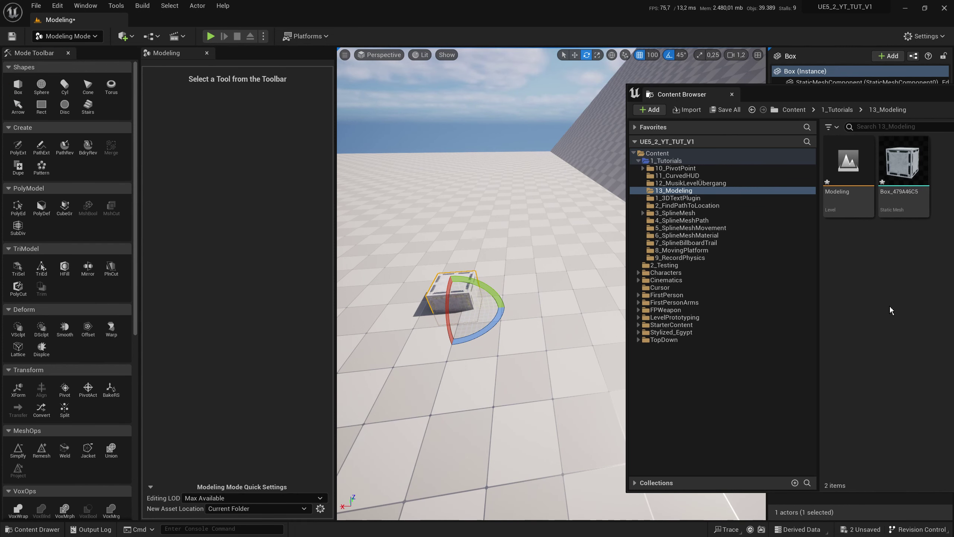
{"action": "left_click", "coordinate": [250, 508]}
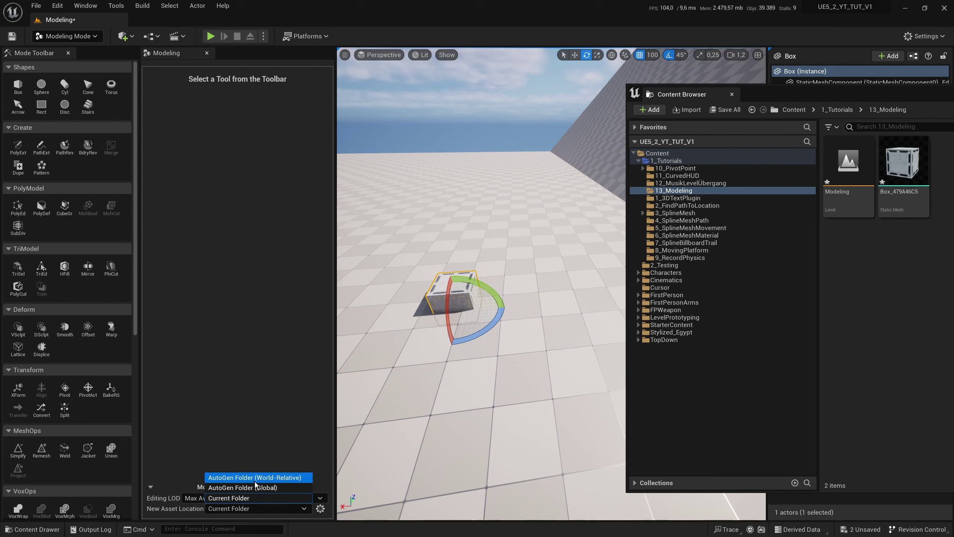
{"action": "left_click", "coordinate": [255, 478]}
{"action": "left_click", "coordinate": [252, 509]}
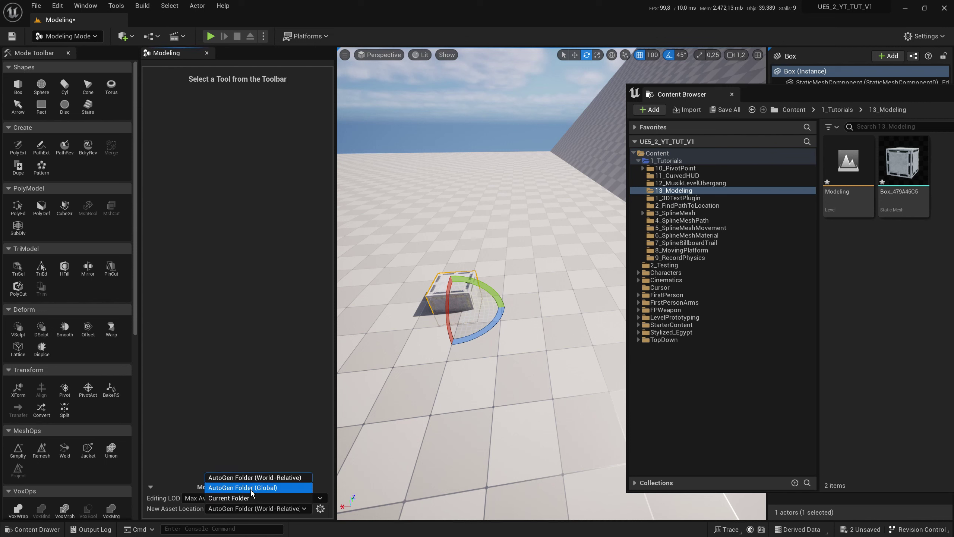
{"action": "left_click", "coordinate": [252, 490]}
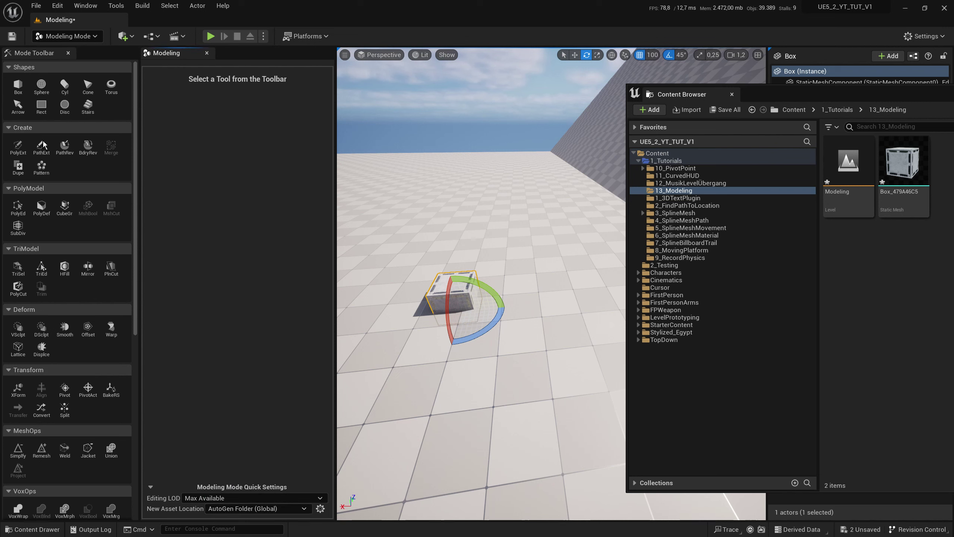
Create and accept a second box beside the first.
{"action": "left_click", "coordinate": [17, 86]}
{"action": "left_click", "coordinate": [531, 301]}
{"action": "left_click", "coordinate": [557, 504]}
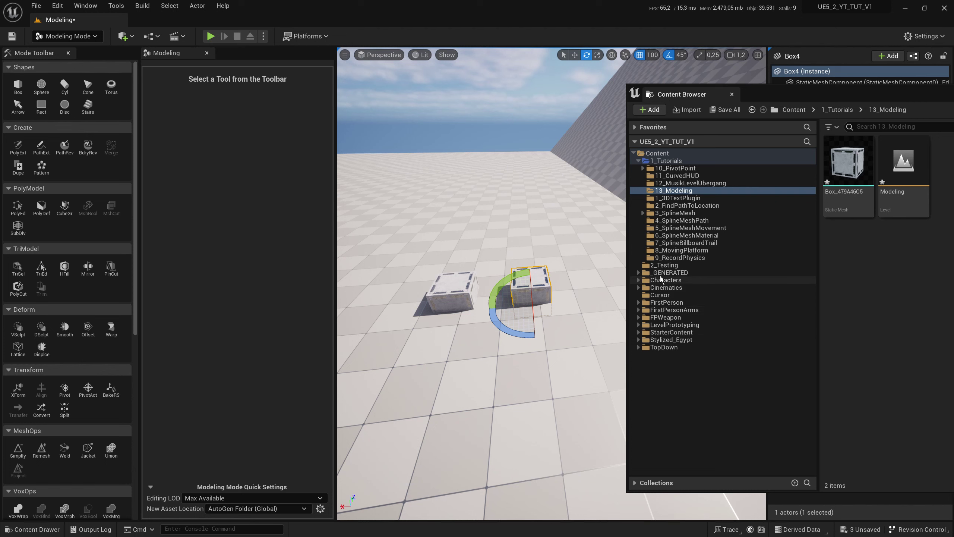
Browse the _GENERATED folder and set New Asset Location to AutoGen Folder (World-Relative).
{"action": "left_click", "coordinate": [638, 272]}
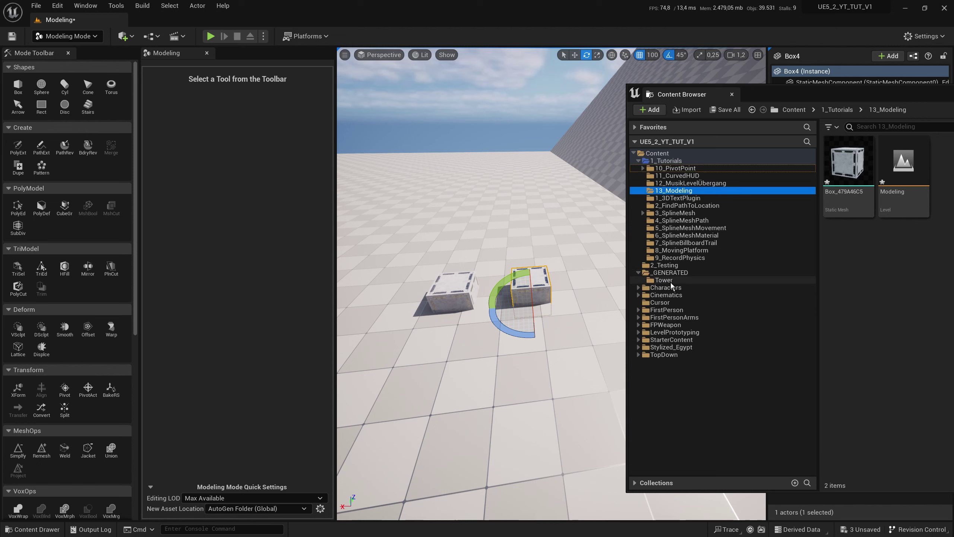
{"action": "left_click", "coordinate": [664, 280]}
{"action": "left_click", "coordinate": [664, 355]}
{"action": "left_click", "coordinate": [257, 508]}
{"action": "left_click", "coordinate": [248, 489]}
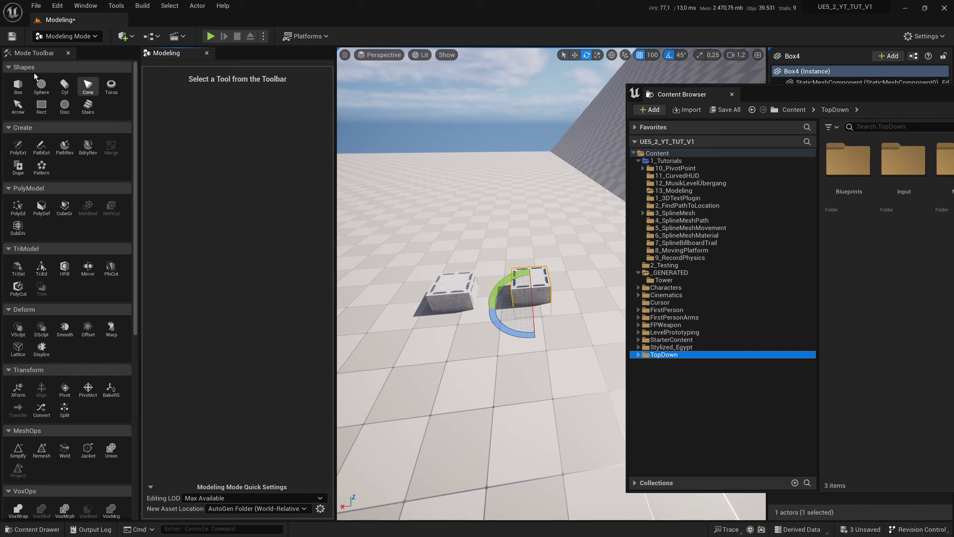
Create and accept a third box behind the others.
{"action": "left_click", "coordinate": [18, 86]}
{"action": "left_click", "coordinate": [468, 249]}
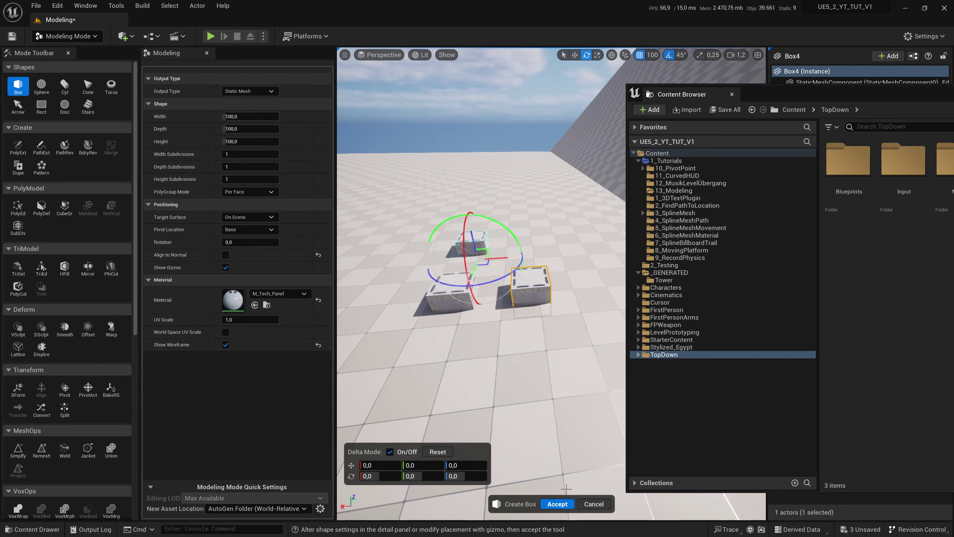
{"action": "left_click", "coordinate": [558, 504]}
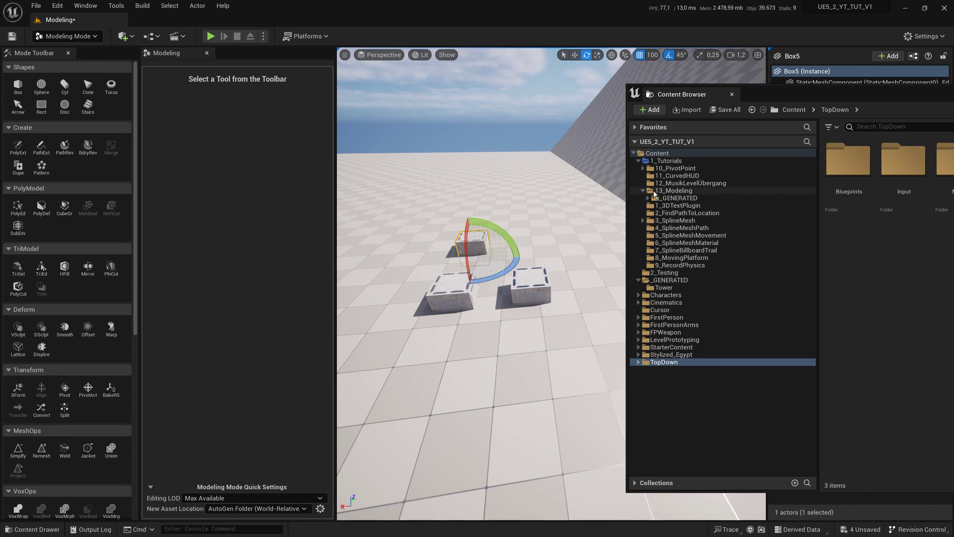
Browse 13_Modeling > _GENERATED to find the new mesh, then close the Content Browser.
{"action": "left_click", "coordinate": [665, 191]}
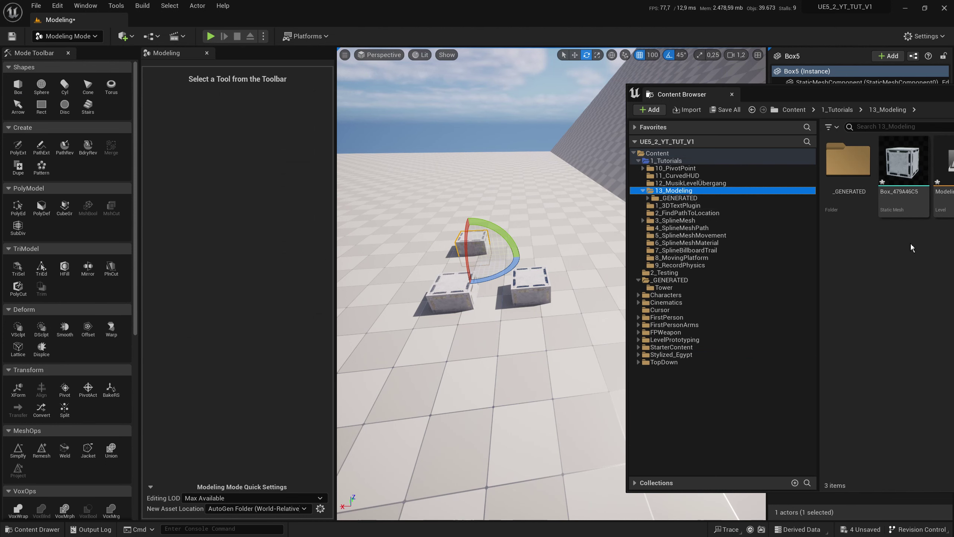
{"action": "left_click_drag", "start_coordinate": [899, 95], "coordinate": [817, 93]}
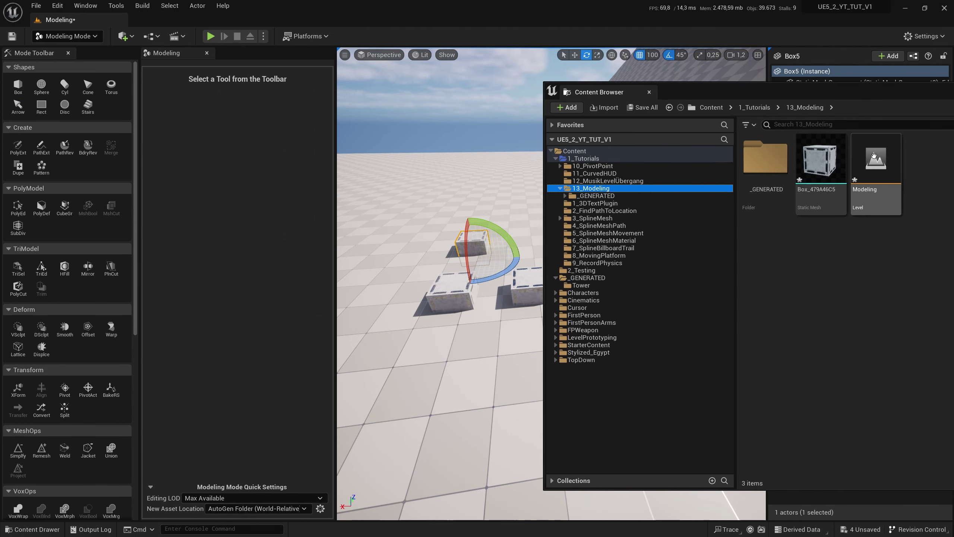
{"action": "double_click", "coordinate": [774, 166]}
{"action": "double_click", "coordinate": [778, 167]}
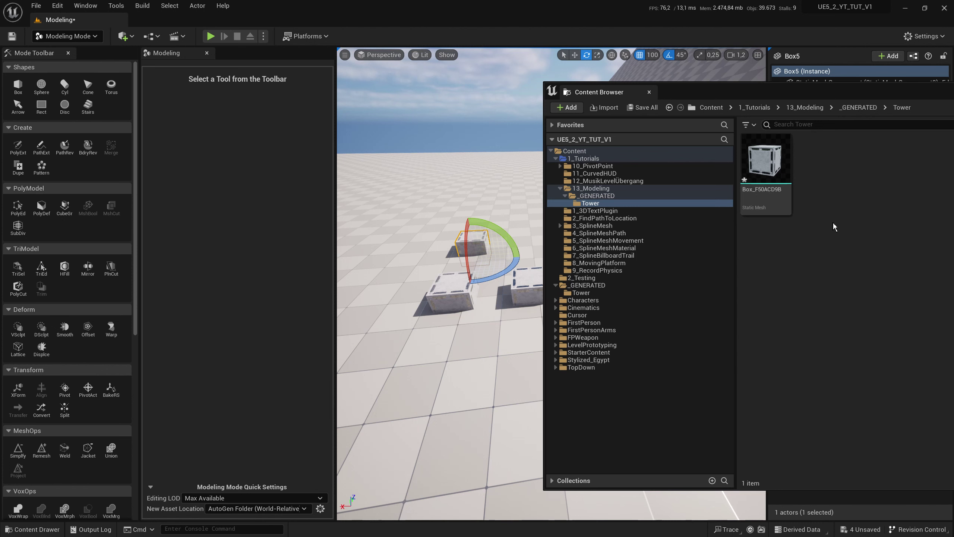
{"action": "left_click", "coordinate": [844, 215]}
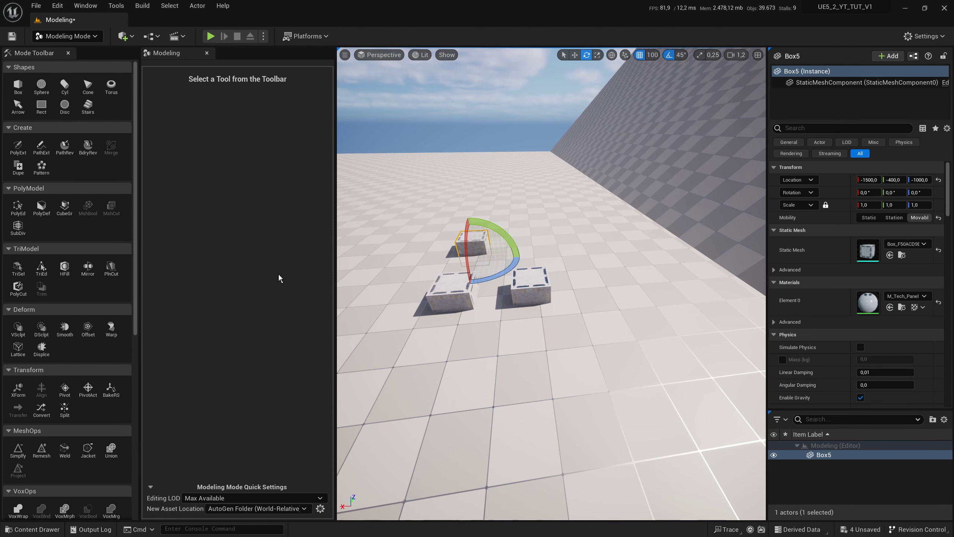
{"action": "left_click", "coordinate": [321, 509]}
{"action": "mouse_move", "coordinate": [393, 527]}
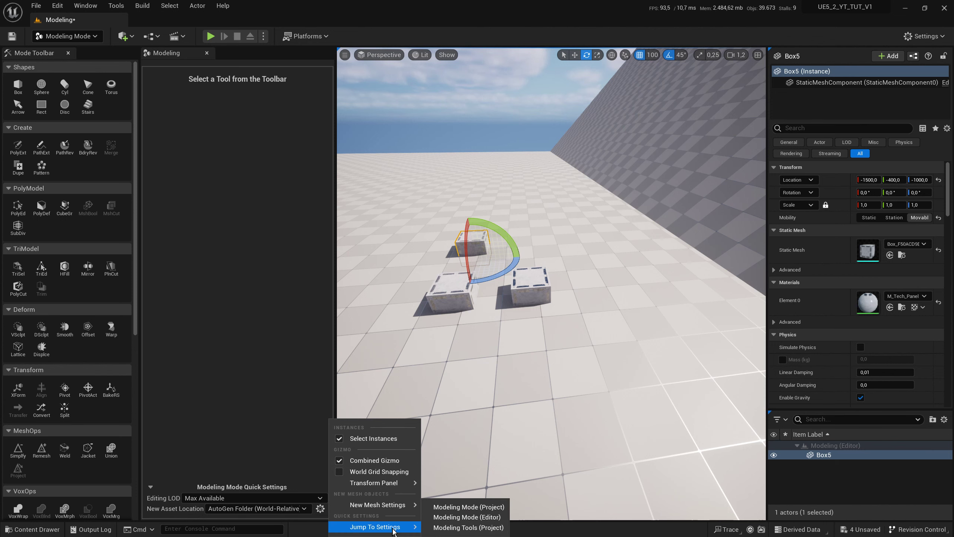
{"action": "left_click", "coordinate": [459, 507]}
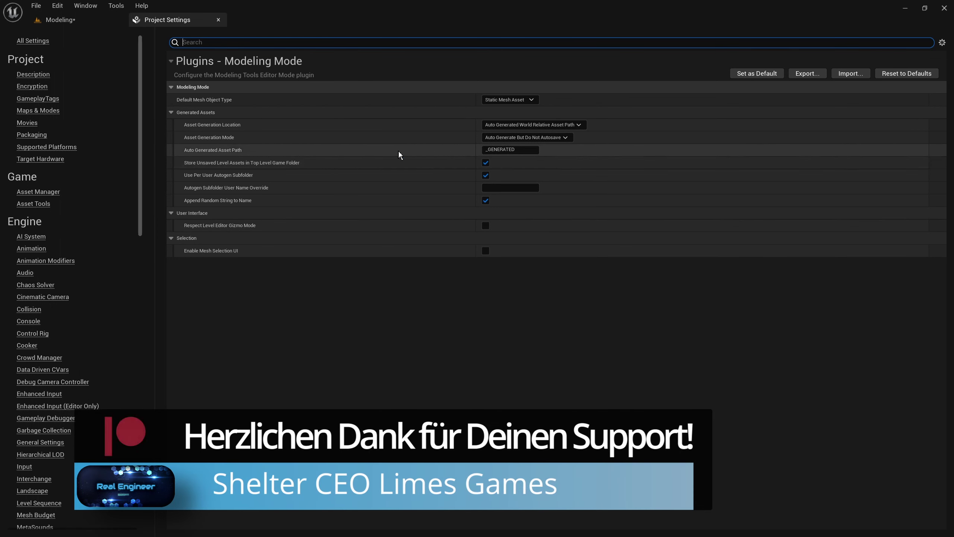
{"action": "left_click", "coordinate": [506, 150]}
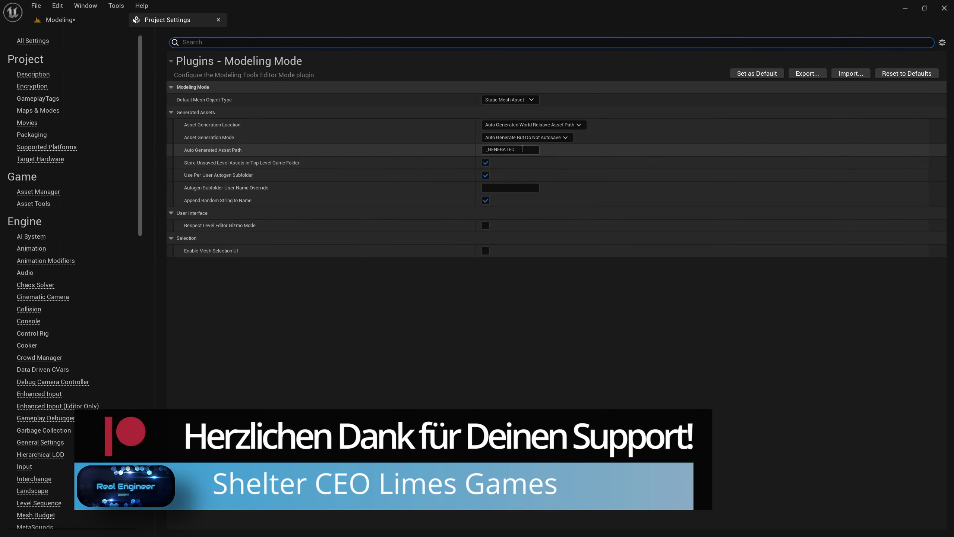
{"action": "left_click", "coordinate": [595, 264]}
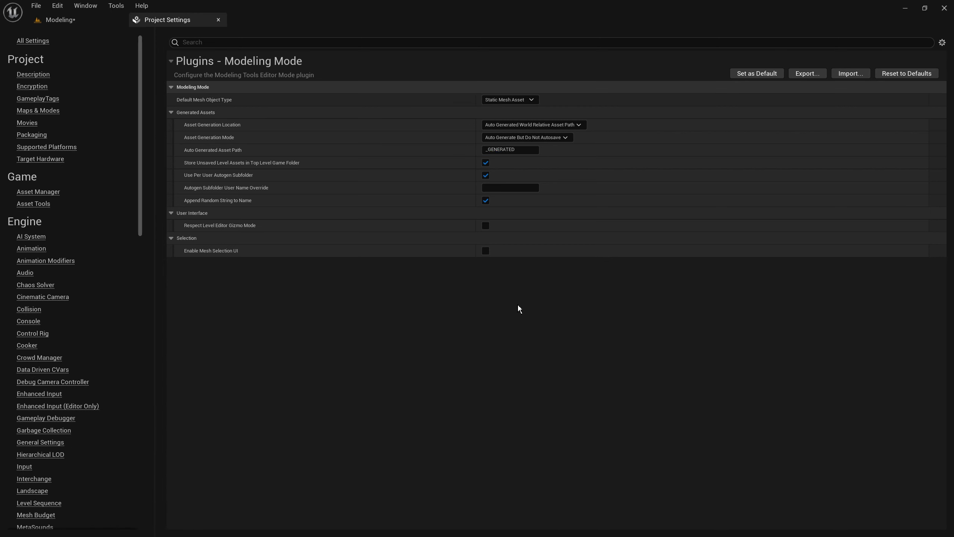
{"action": "left_click", "coordinate": [550, 137]}
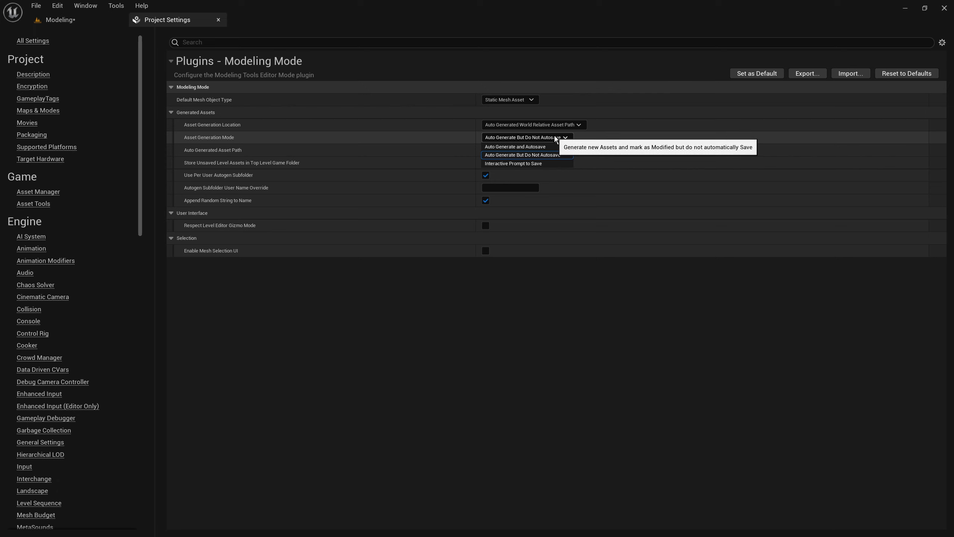
{"action": "left_click", "coordinate": [572, 138]}
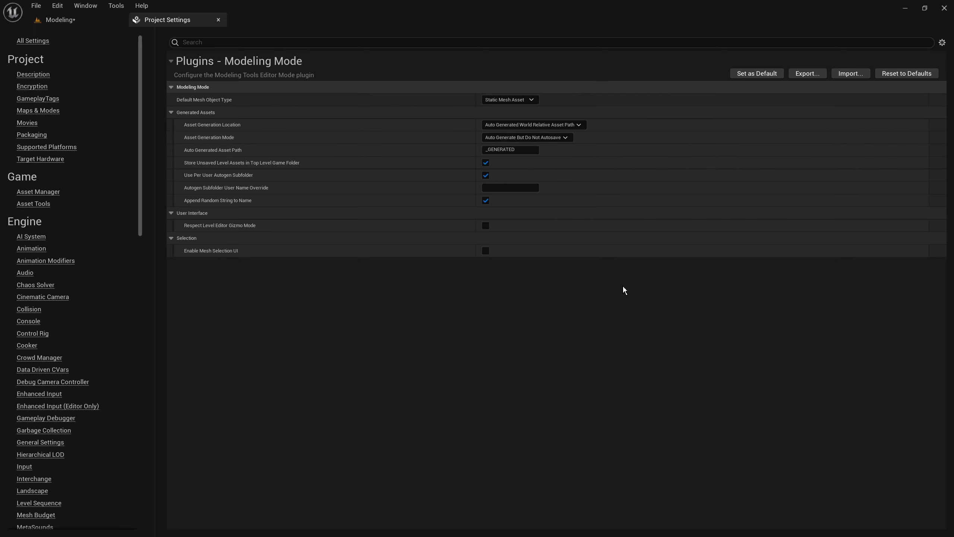
{"action": "left_click", "coordinate": [218, 20]}
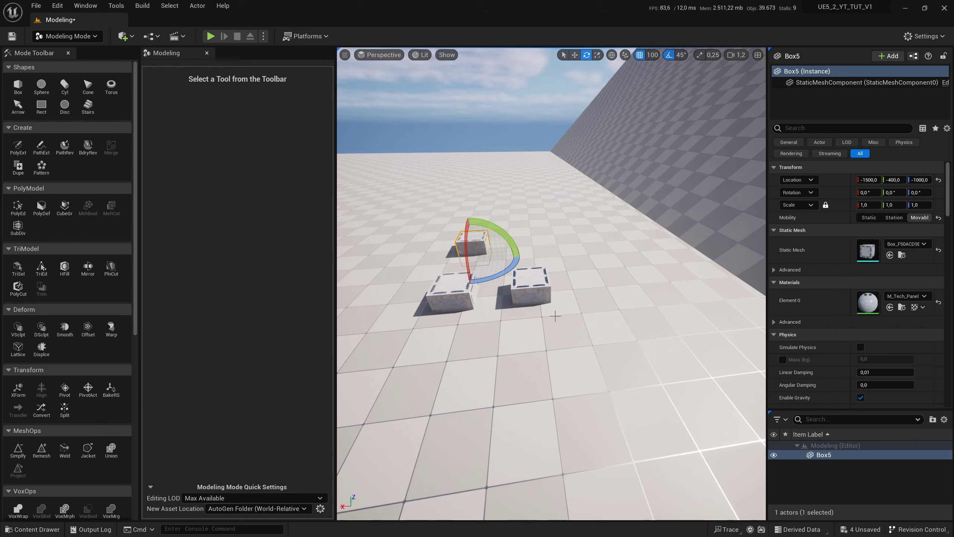
Save the level and add a fourth box near the front.
{"action": "key", "text": "ctrl+s"}
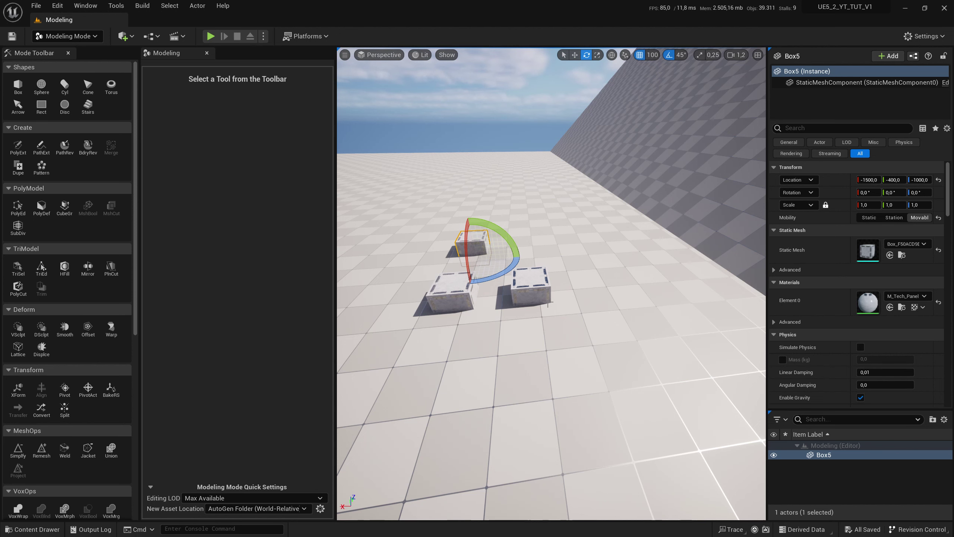
{"action": "left_click", "coordinate": [18, 85]}
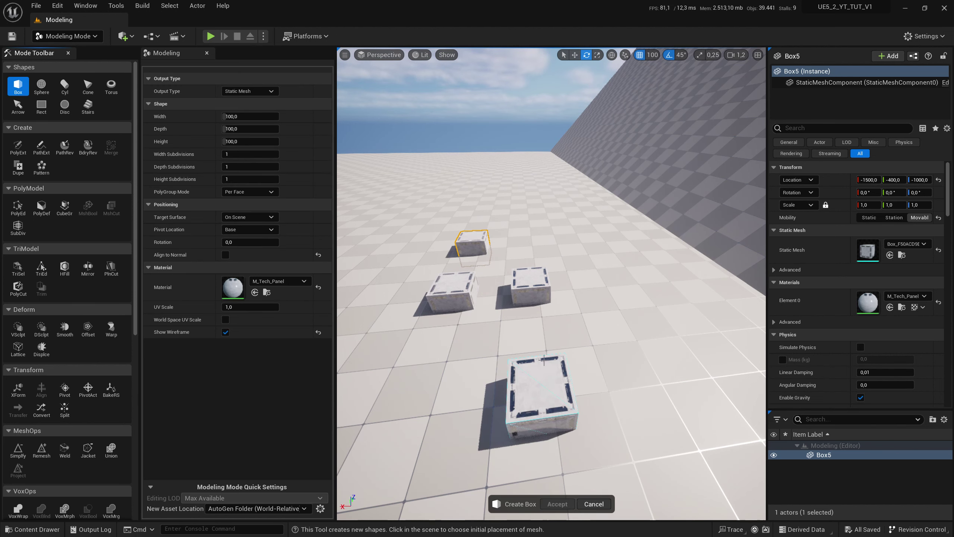
{"action": "left_click", "coordinate": [537, 361]}
{"action": "left_click", "coordinate": [561, 505]}
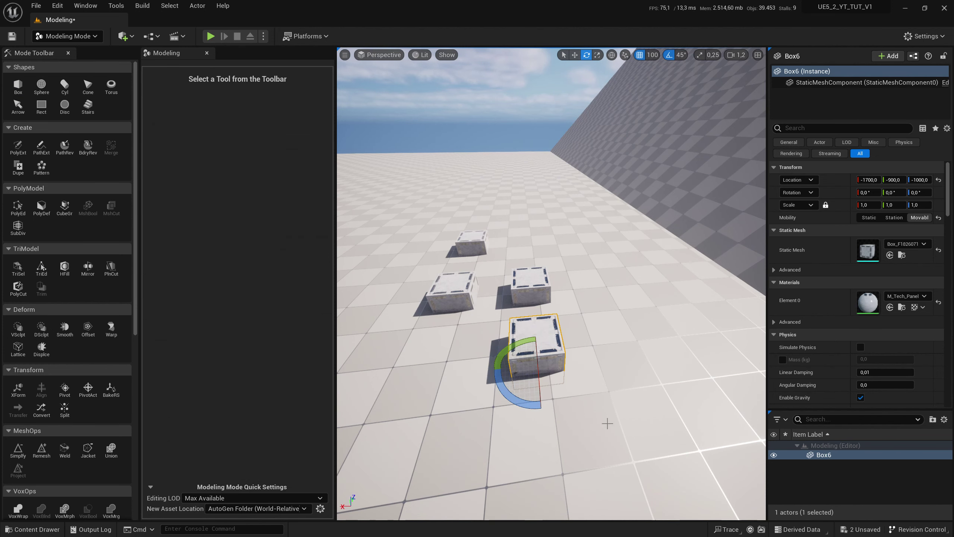
Locate both box meshes in _GENERATED/Tower, then save the box mesh and Modeling level.
{"action": "key", "text": "ctrl+space"}
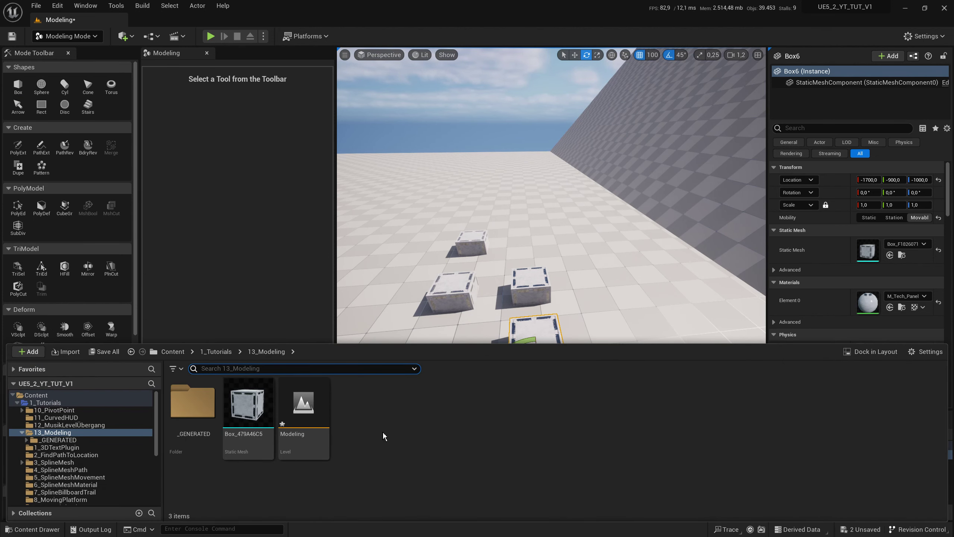
{"action": "key", "text": "ctrl+space"}
{"action": "key", "text": "ctrl+space"}
{"action": "double_click", "coordinate": [192, 404]}
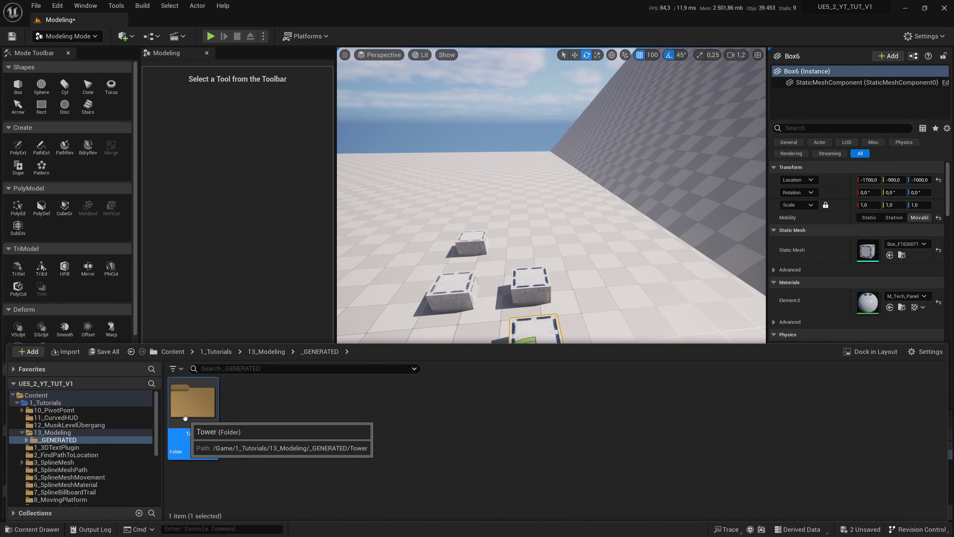
{"action": "double_click", "coordinate": [190, 429]}
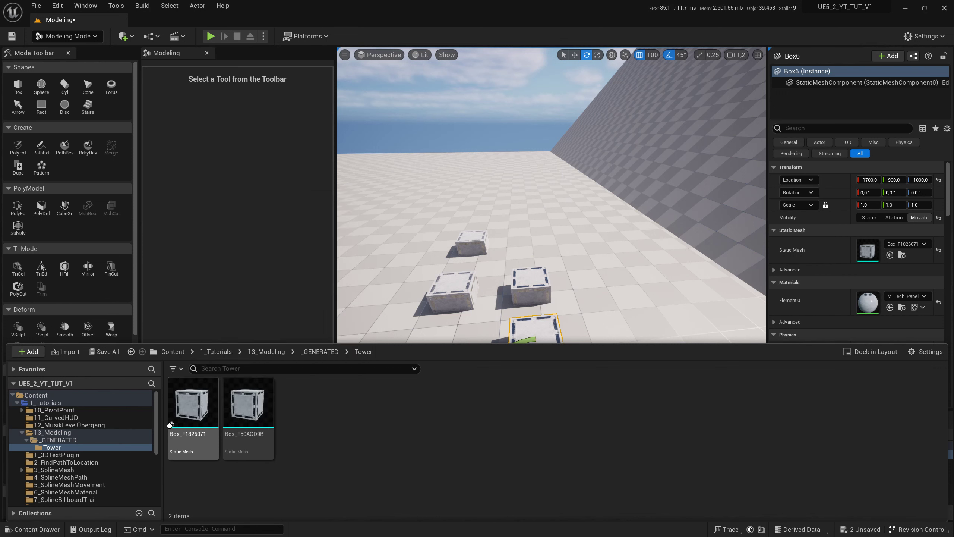
{"action": "left_click", "coordinate": [104, 352]}
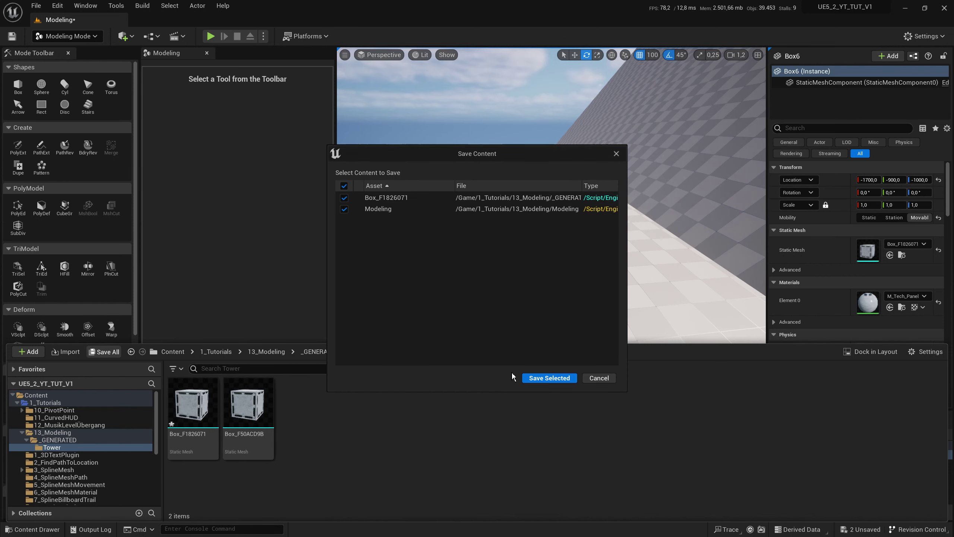
{"action": "left_click", "coordinate": [546, 379]}
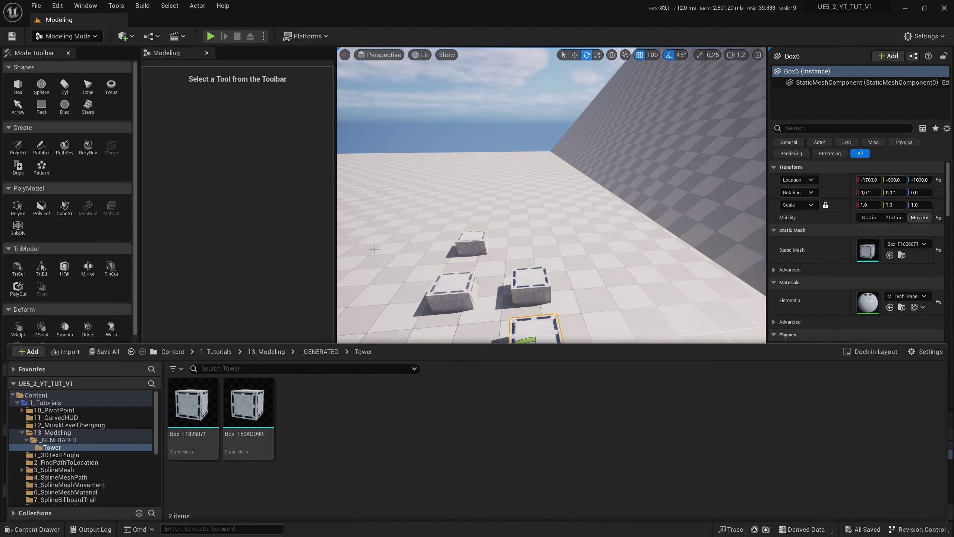
Deselect the box and look over the Modeling Mode project settings.
{"action": "left_click", "coordinate": [397, 153]}
{"action": "left_click", "coordinate": [320, 509]}
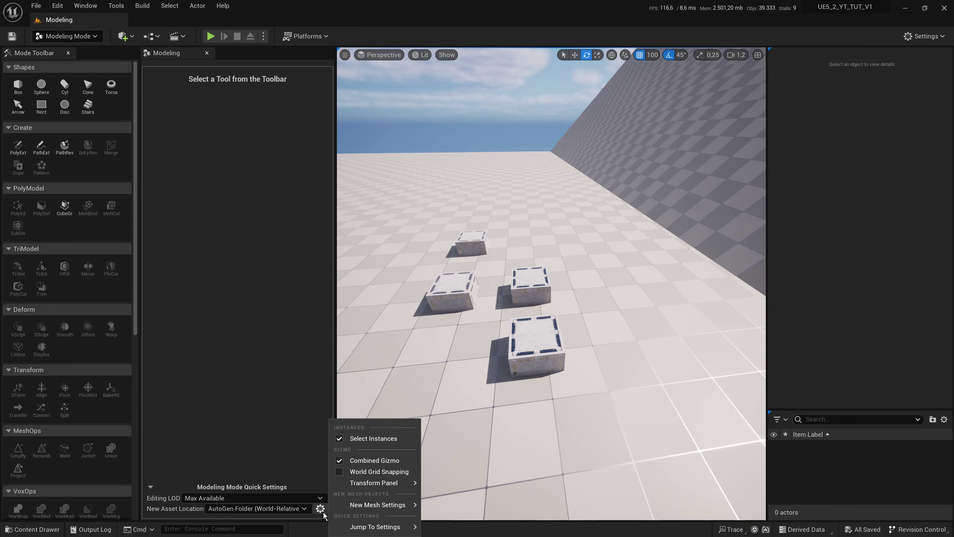
{"action": "left_click", "coordinate": [456, 506]}
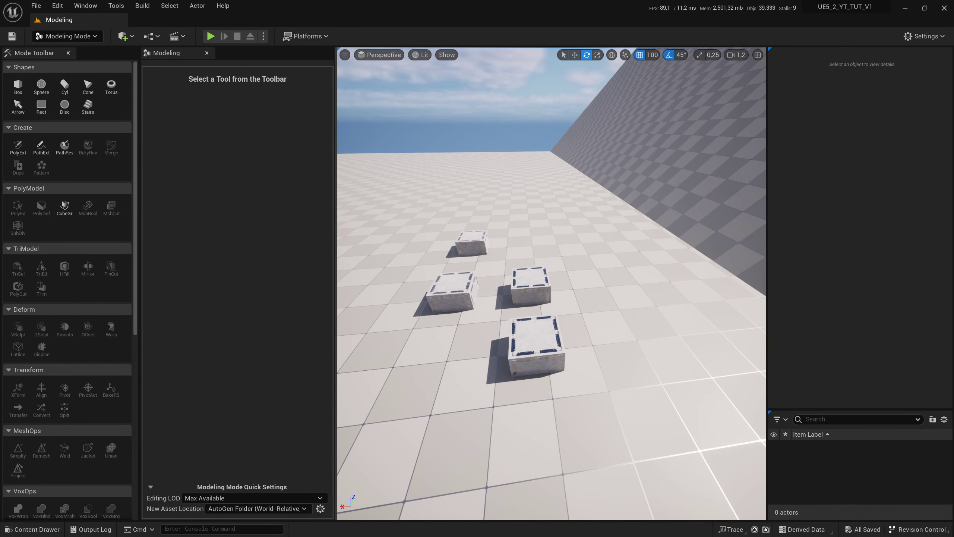
{"action": "left_click", "coordinate": [536, 337]}
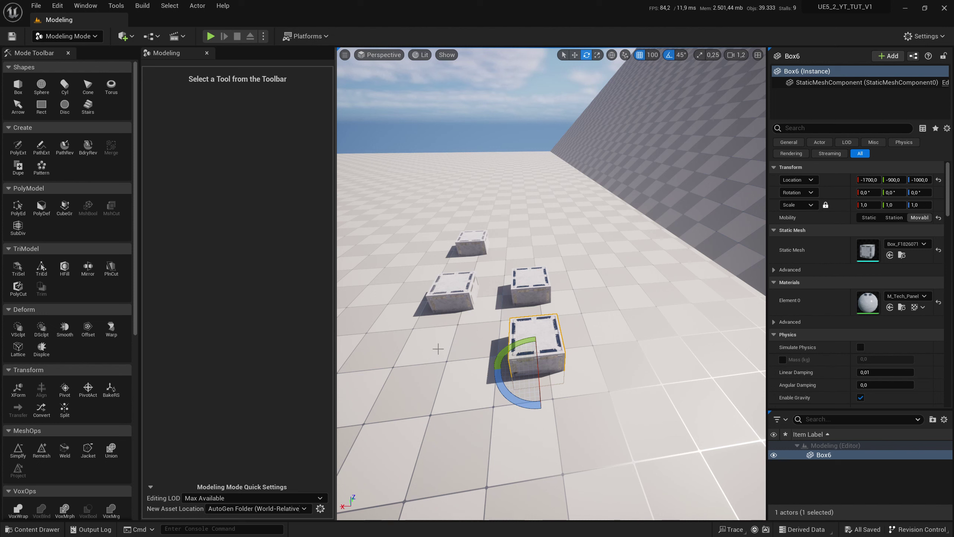
Inspect Modeling Tools settings, keeping collision as complex-as-simple, then close without changes.
{"action": "left_click", "coordinate": [321, 509]}
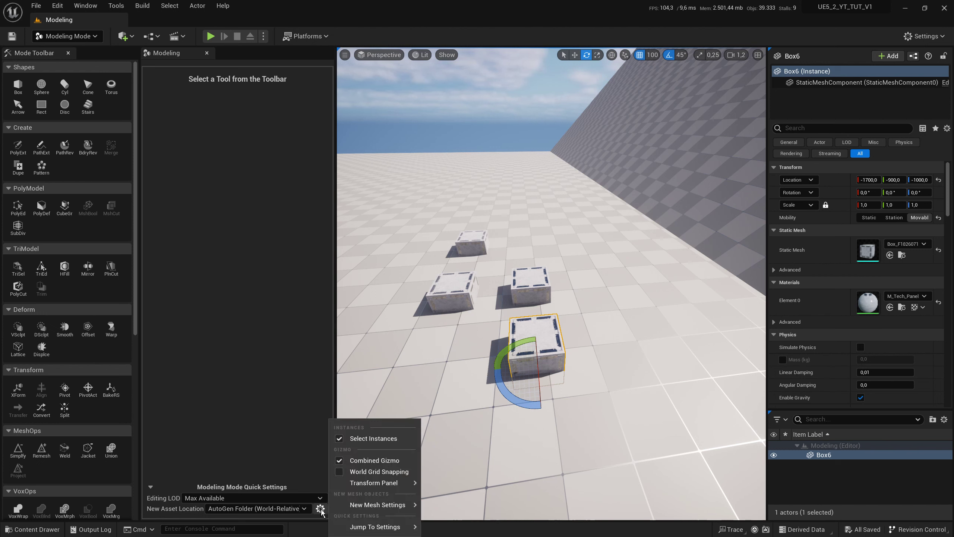
{"action": "mouse_move", "coordinate": [363, 531]}
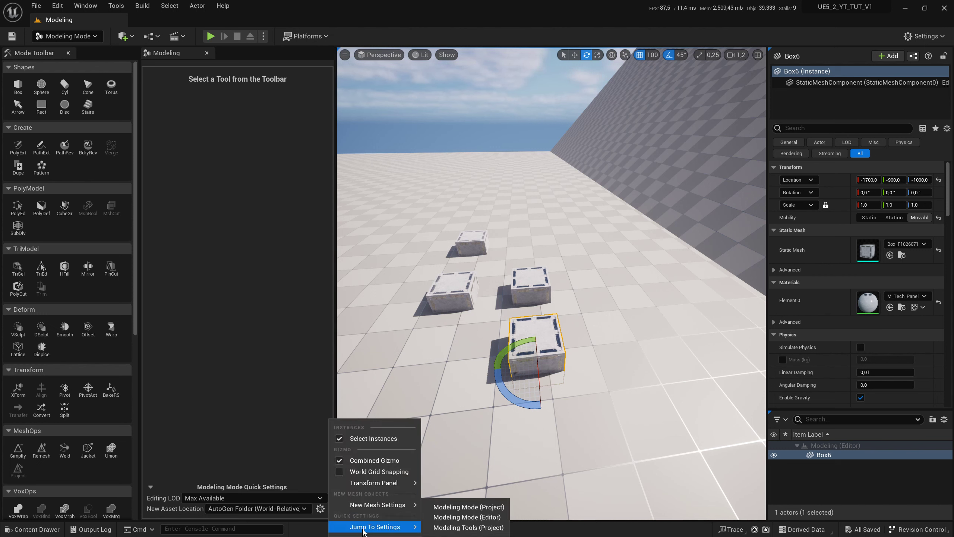
{"action": "left_click", "coordinate": [437, 527]}
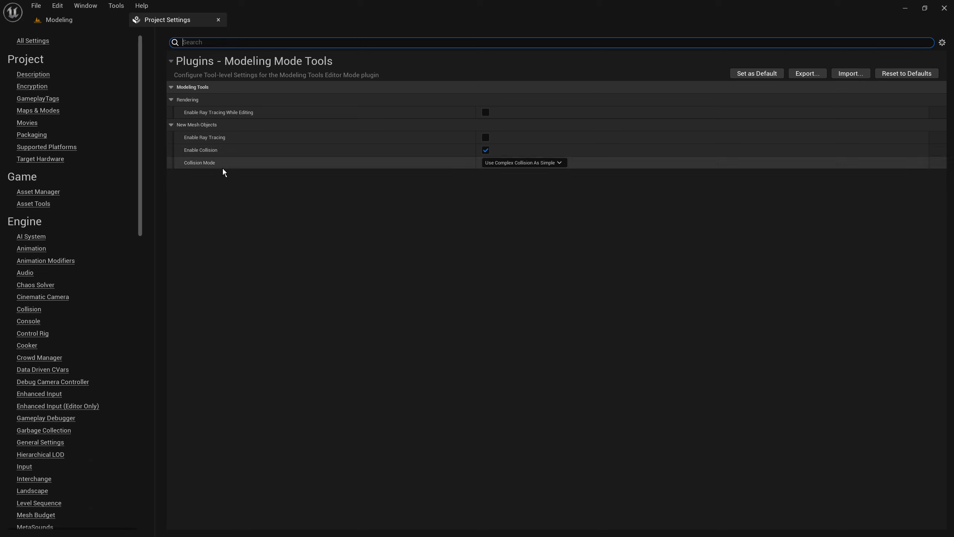
{"action": "left_click", "coordinate": [489, 164]}
{"action": "left_click", "coordinate": [595, 243]}
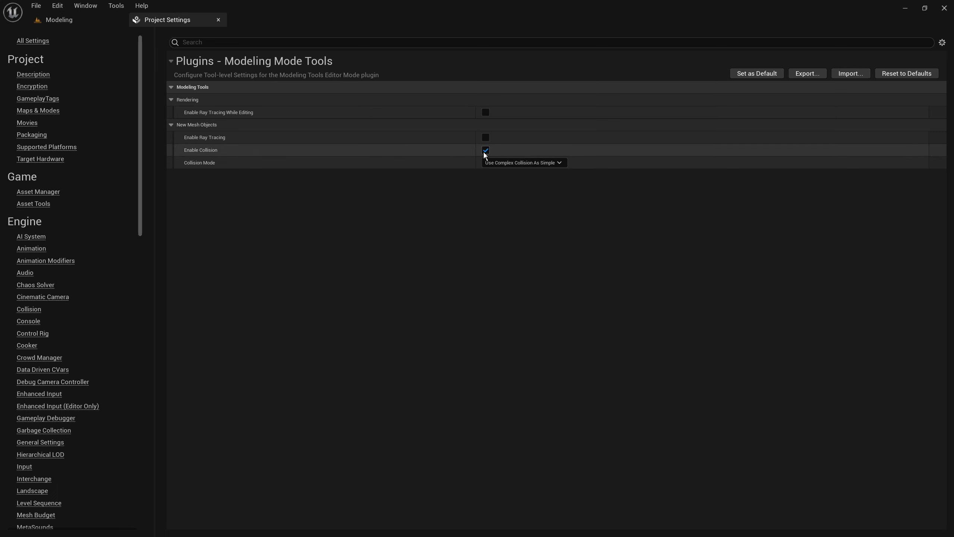
{"action": "left_click", "coordinate": [219, 18]}
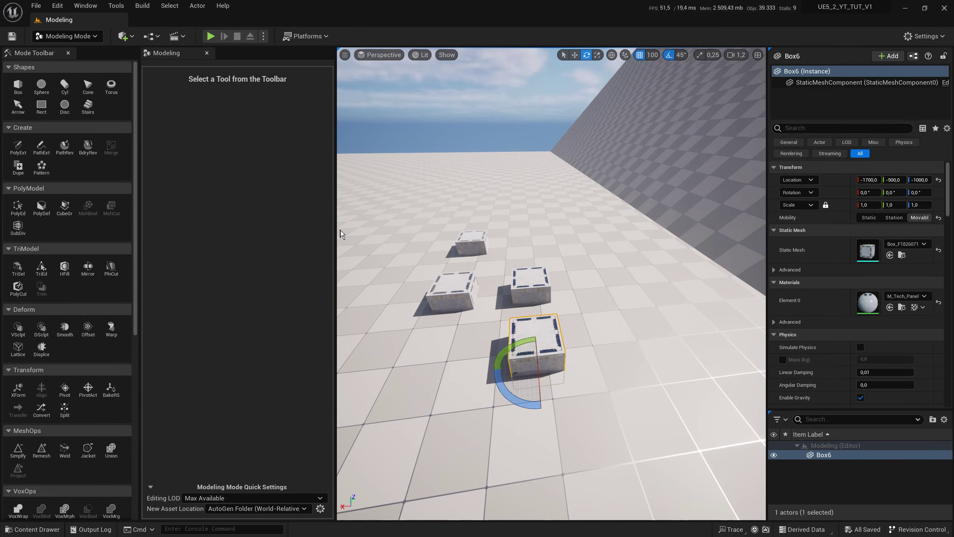
{"action": "left_click", "coordinate": [320, 508]}
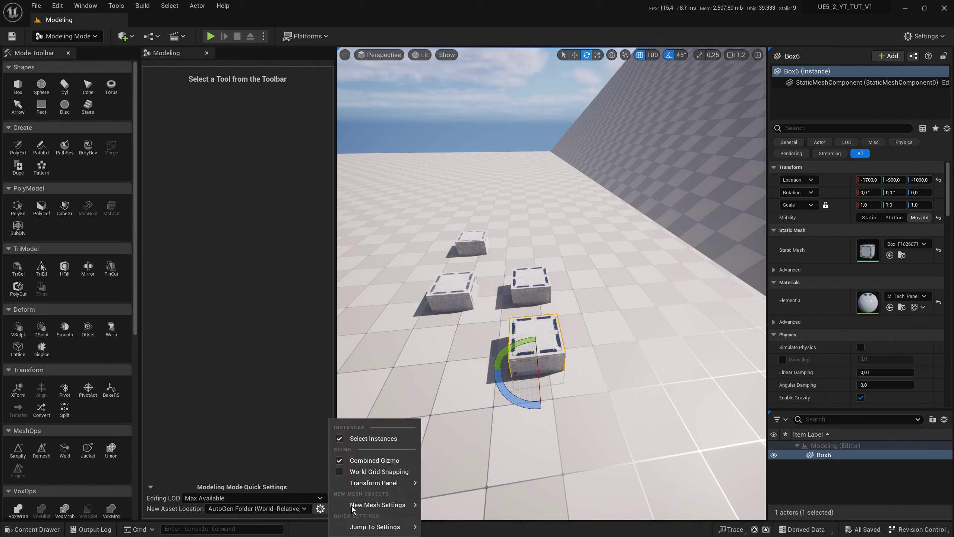
{"action": "mouse_move", "coordinate": [352, 508]}
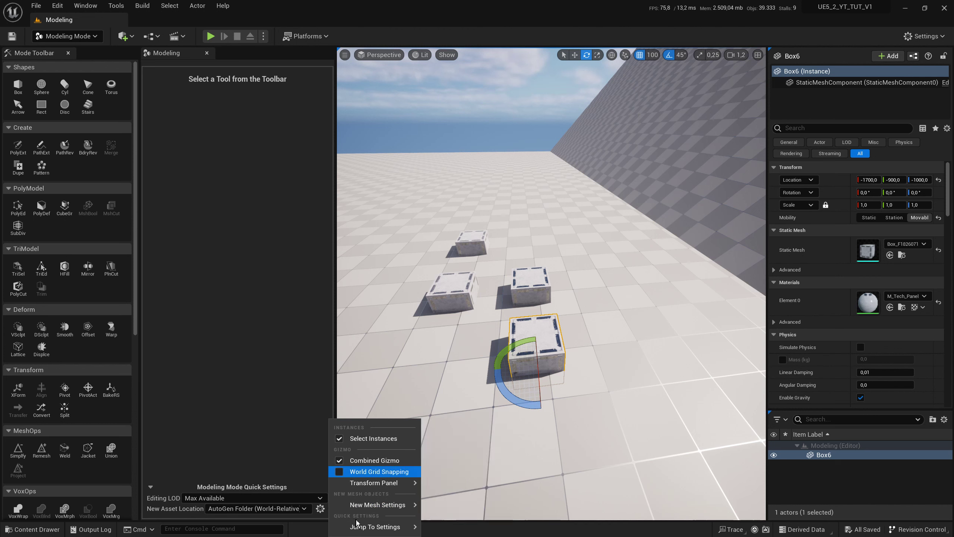
{"action": "left_click", "coordinate": [256, 394]}
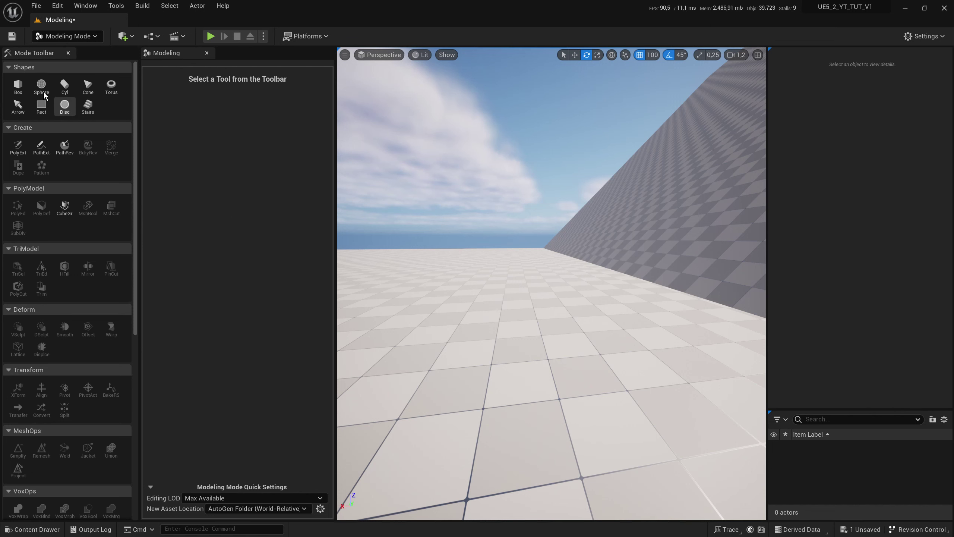
Create a raised, enlarged static-mesh sphere with Pivot Location set to Centered.
{"action": "left_click", "coordinate": [44, 94]}
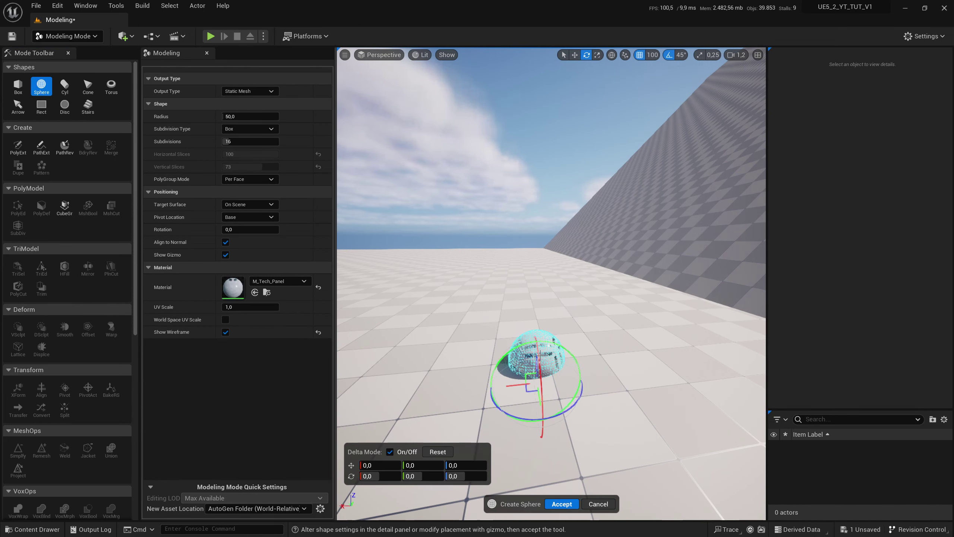
{"action": "left_click_drag", "start_coordinate": [536, 320], "coordinate": [458, 270]}
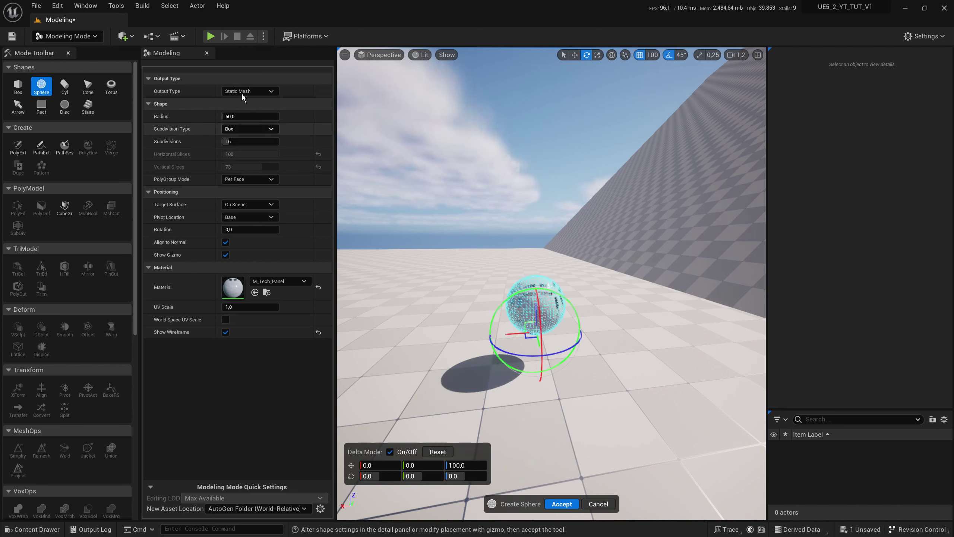
{"action": "left_click", "coordinate": [261, 91]}
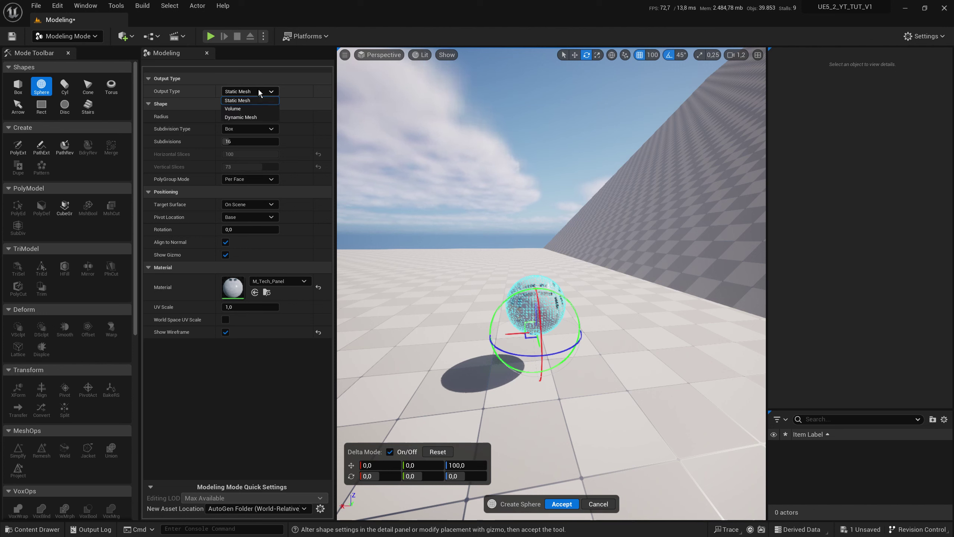
{"action": "left_click", "coordinate": [299, 91]}
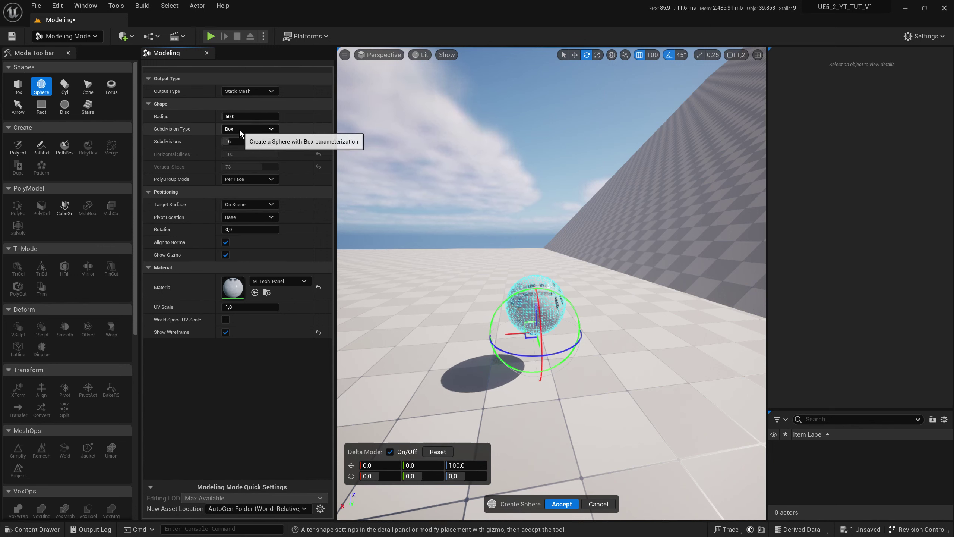
{"action": "left_click_drag", "start_coordinate": [241, 119], "coordinate": [279, 116]}
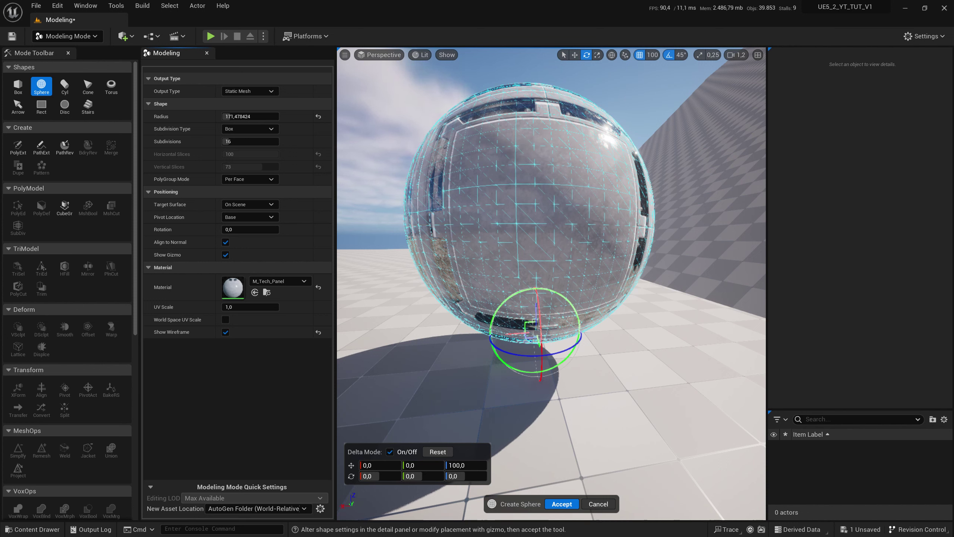
{"action": "left_click", "coordinate": [264, 217]}
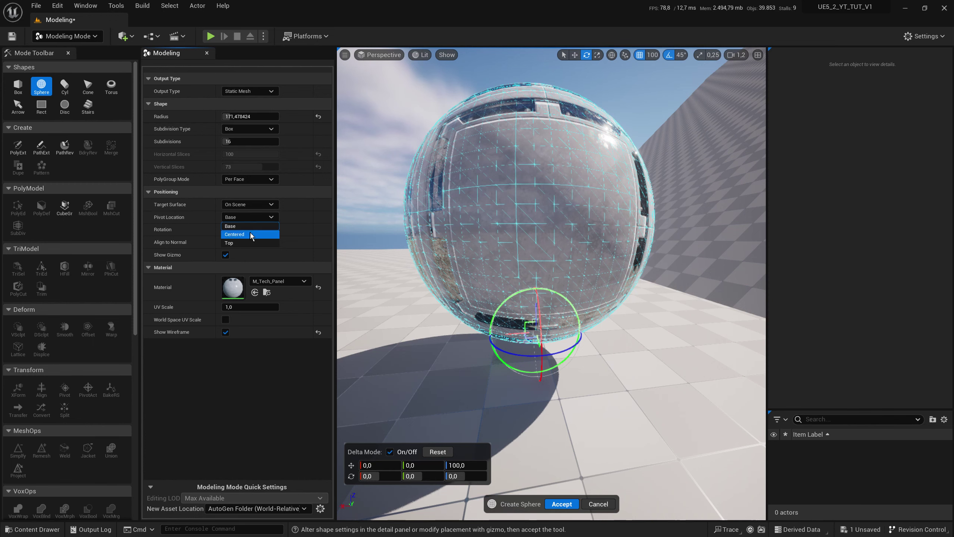
{"action": "left_click", "coordinate": [248, 234]}
{"action": "mouse_move", "coordinate": [241, 116]}
{"action": "left_mouse_down"}
{"action": "mouse_move", "coordinate": [271, 117]}
{"action": "mouse_move", "coordinate": [227, 116]}
{"action": "left_mouse_up"}
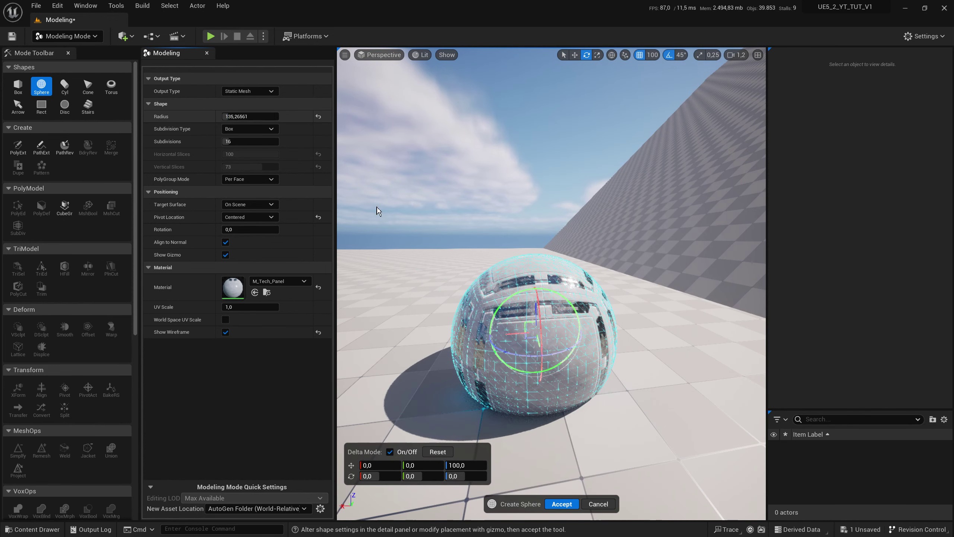
{"action": "left_click", "coordinate": [562, 504]}
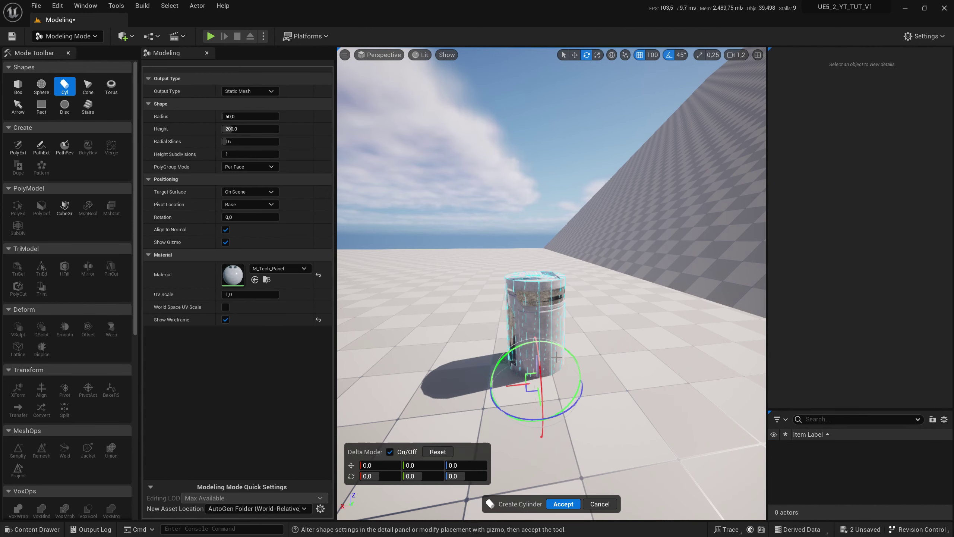
Lift the cylinder 200 units and enlarge it to radius 116.08, height 423.78, keeping Static Mesh output.
{"action": "left_click_drag", "start_coordinate": [538, 361], "coordinate": [416, 211]}
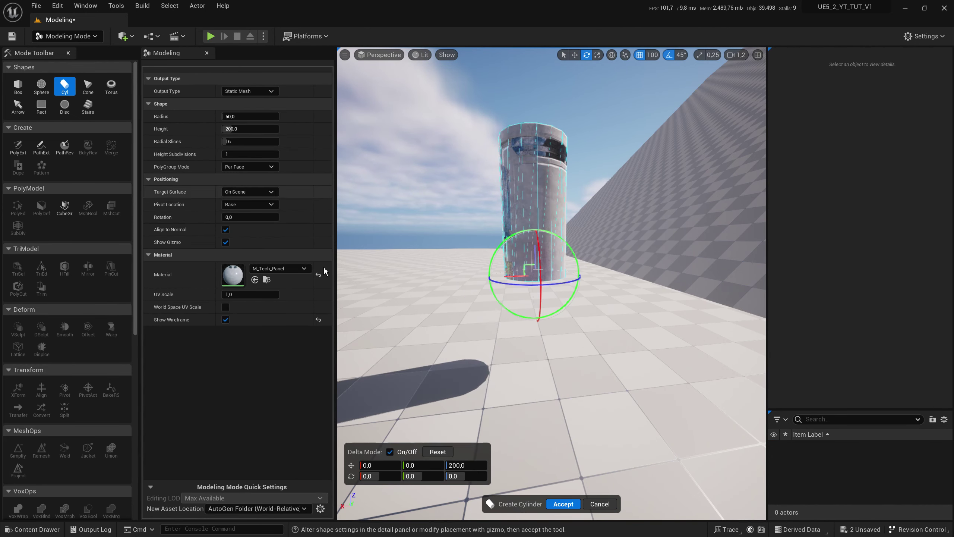
{"action": "mouse_move", "coordinate": [235, 116]}
{"action": "left_mouse_down"}
{"action": "mouse_move", "coordinate": [234, 130]}
{"action": "mouse_move", "coordinate": [225, 117]}
{"action": "mouse_move", "coordinate": [263, 116]}
{"action": "mouse_move", "coordinate": [210, 141]}
{"action": "mouse_move", "coordinate": [264, 141]}
{"action": "mouse_move", "coordinate": [253, 143]}
{"action": "mouse_move", "coordinate": [249, 124]}
{"action": "left_mouse_up"}
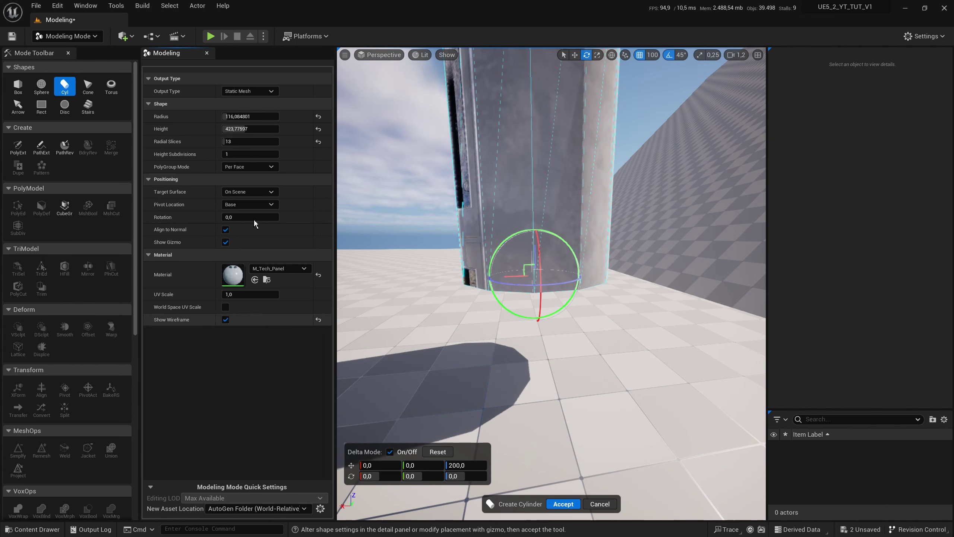
{"action": "left_click", "coordinate": [249, 91]}
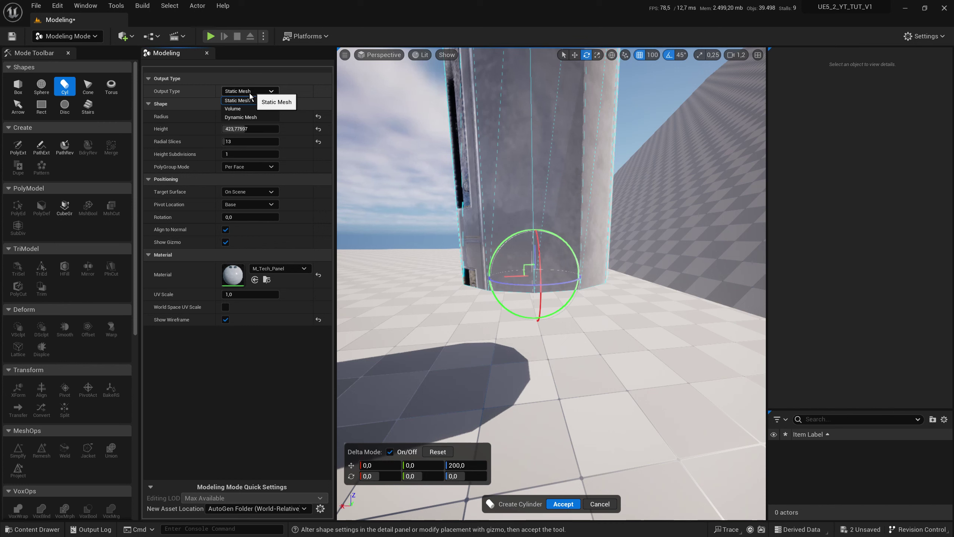
{"action": "left_click", "coordinate": [235, 418]}
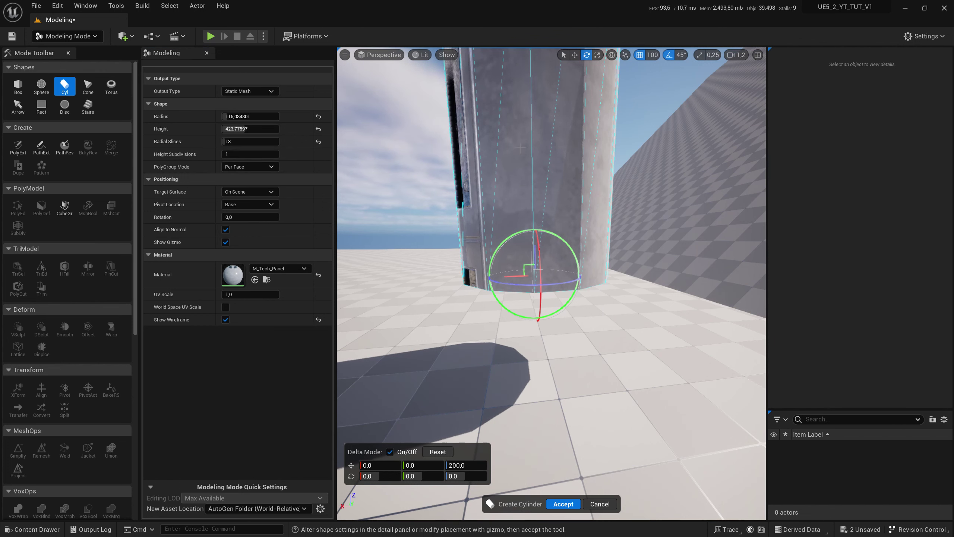
Discard the cylinder and place a cone preview on the floor.
{"action": "left_click", "coordinate": [603, 504]}
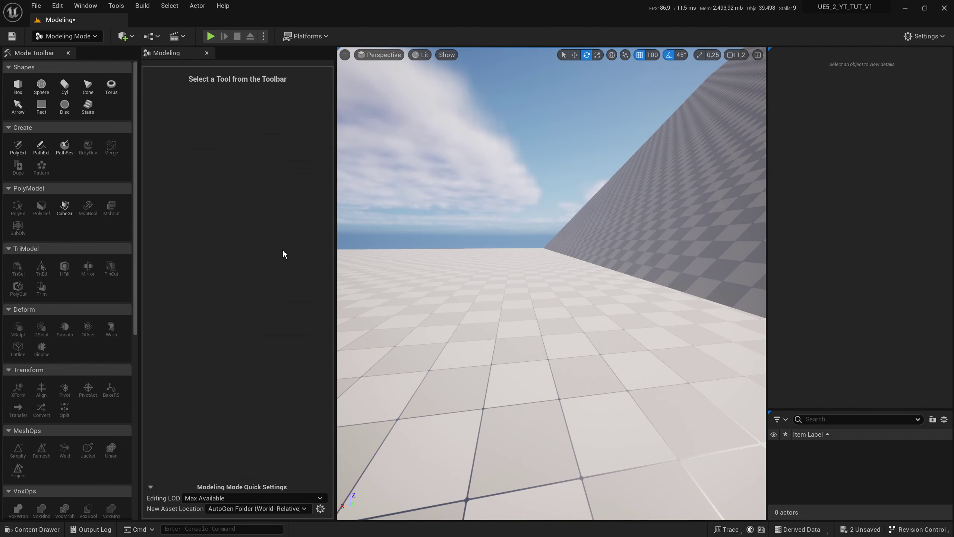
{"action": "left_click", "coordinate": [92, 94]}
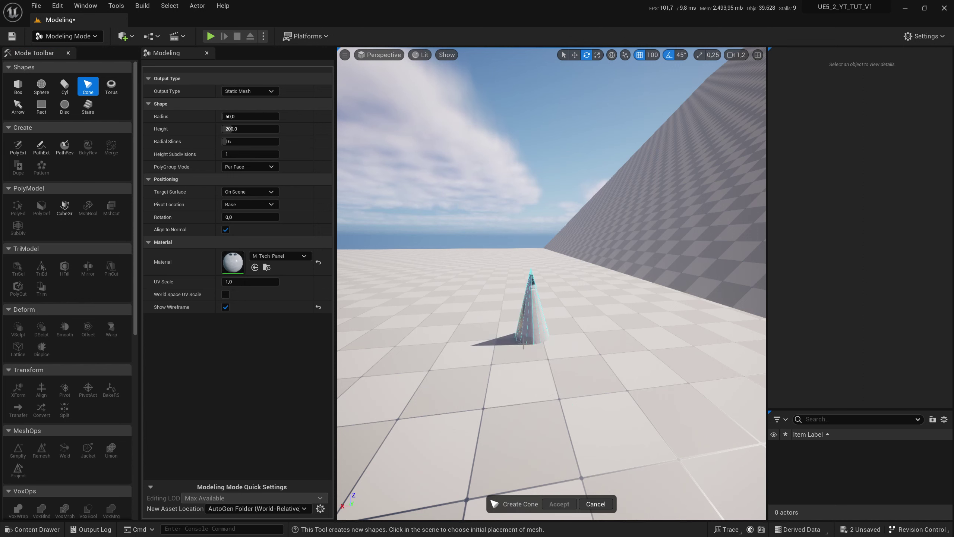
{"action": "left_click", "coordinate": [531, 344]}
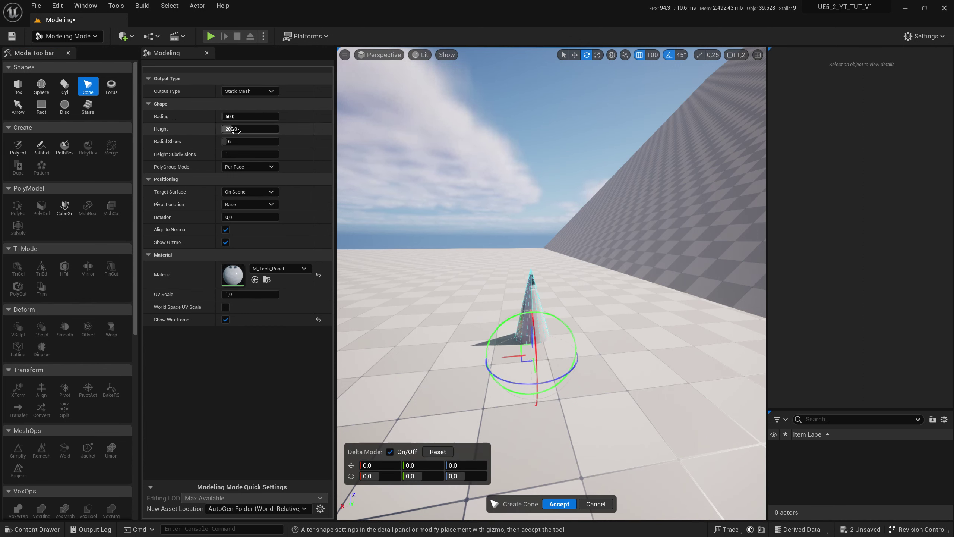
Make the cone wider and taller, discard it, and select the Torus tool.
{"action": "left_click_drag", "start_coordinate": [259, 117], "coordinate": [286, 116]}
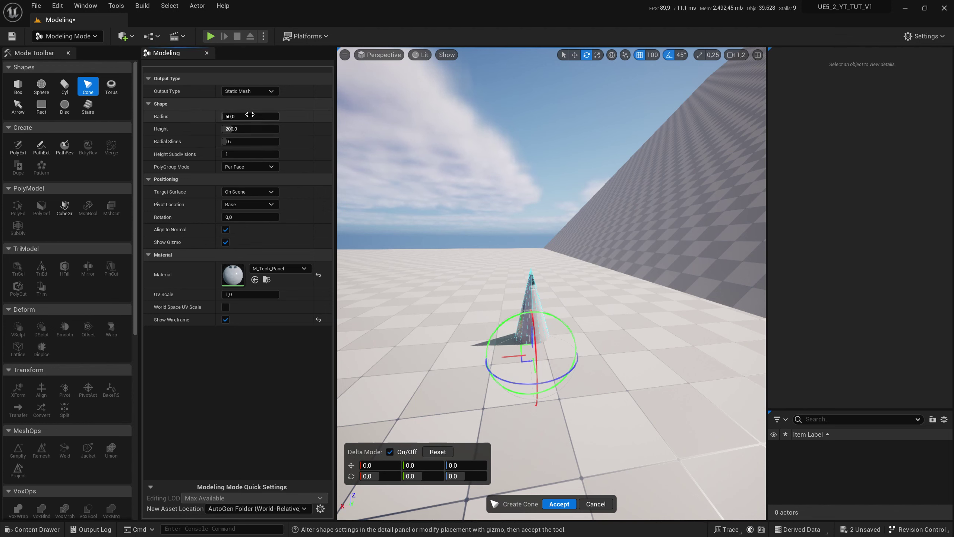
{"action": "left_click_drag", "start_coordinate": [227, 117], "coordinate": [249, 129]}
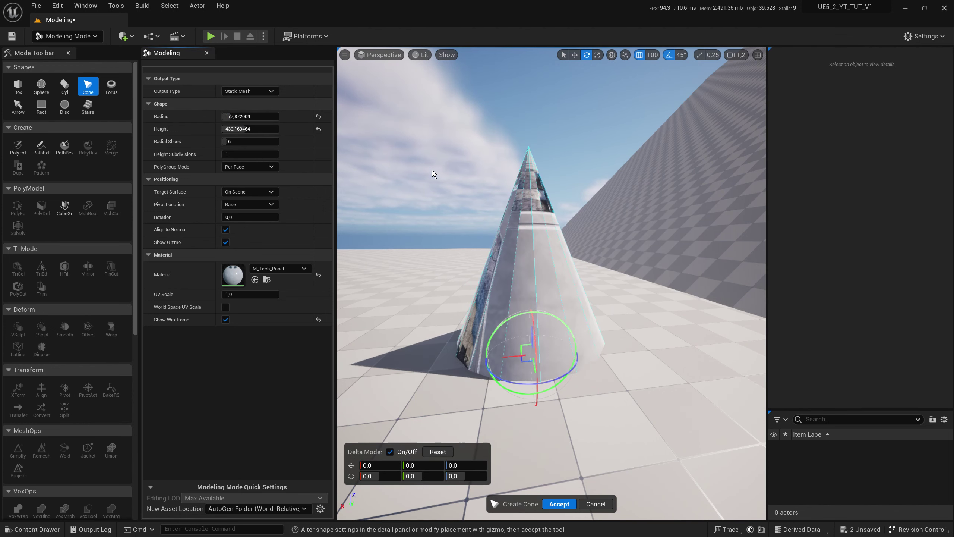
{"action": "left_click", "coordinate": [601, 503]}
{"action": "left_click", "coordinate": [111, 86]}
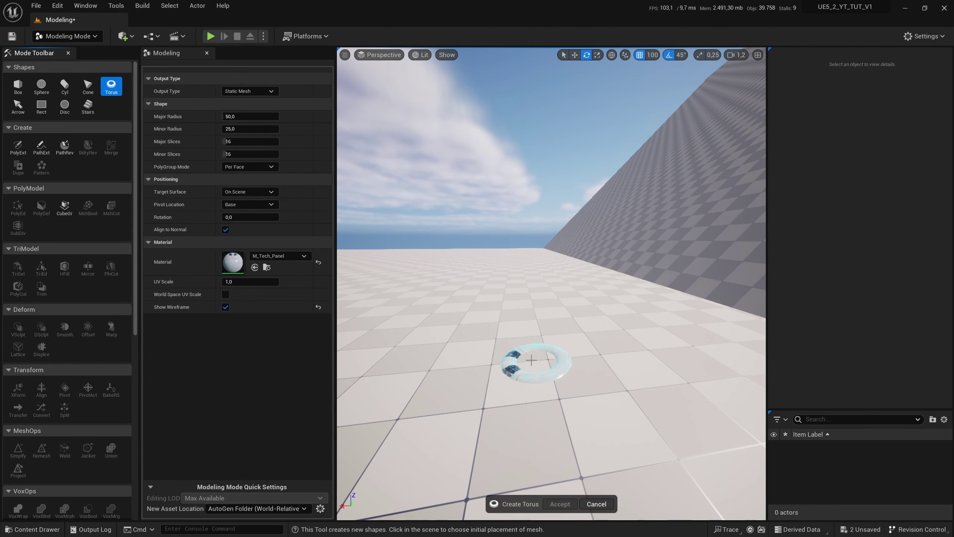
Place the torus, raise it 200 units, and enlarge it to major radius 69.18, minor 31.39.
{"action": "left_click", "coordinate": [537, 363]}
{"action": "left_click_drag", "start_coordinate": [534, 363], "coordinate": [535, 269]}
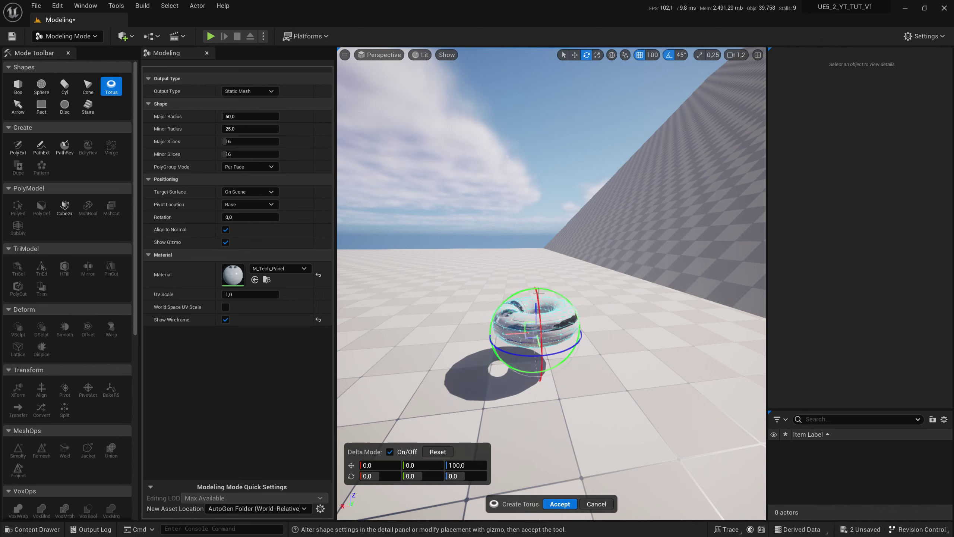
{"action": "right_click_drag", "start_coordinate": [506, 237], "coordinate": [508, 263]}
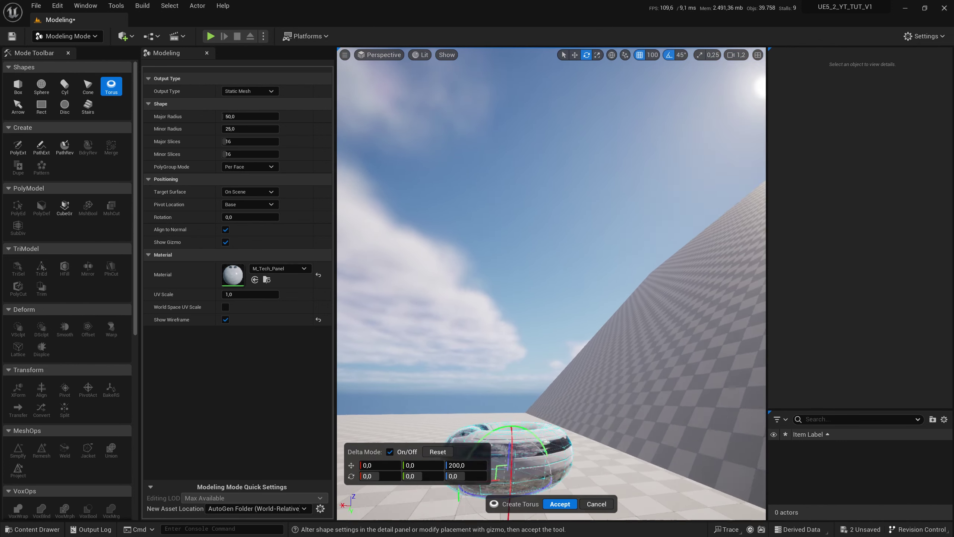
{"action": "scroll", "coordinate": [480, 243], "scroll_direction": "up", "scroll_amount": 5}
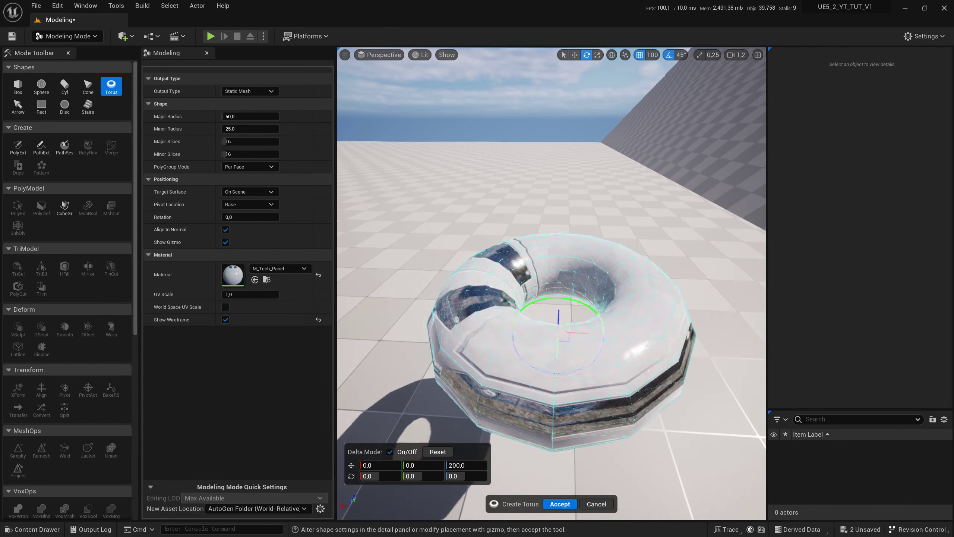
{"action": "scroll", "coordinate": [481, 243], "scroll_direction": "down", "scroll_amount": 2}
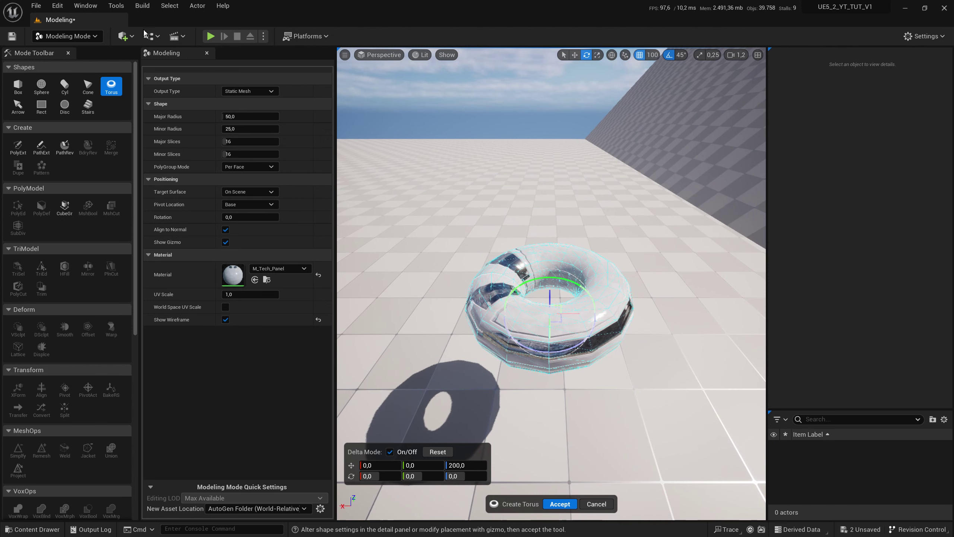
{"action": "left_click", "coordinate": [124, 36]}
{"action": "left_click", "coordinate": [289, 14]}
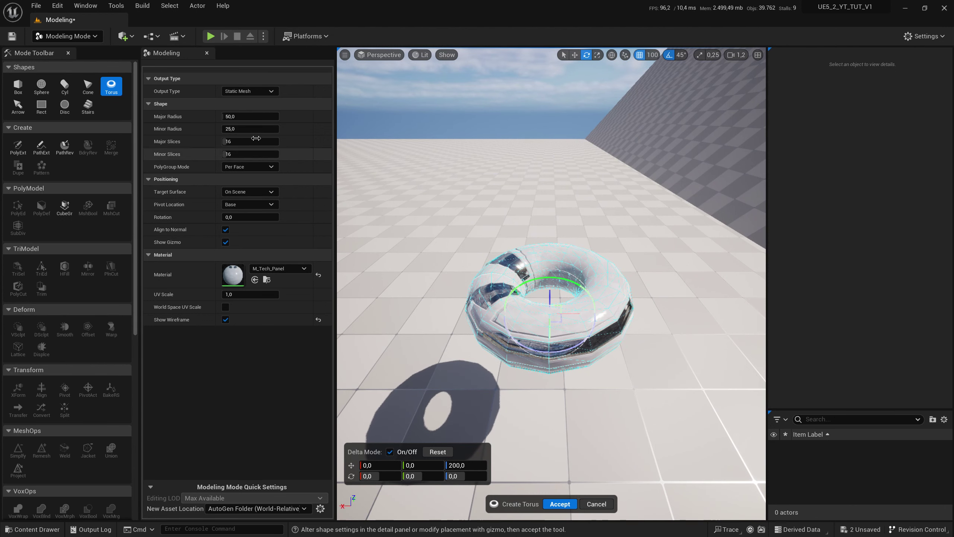
{"action": "mouse_move", "coordinate": [233, 116]}
{"action": "left_mouse_down"}
{"action": "mouse_move", "coordinate": [286, 128]}
{"action": "mouse_move", "coordinate": [241, 128]}
{"action": "mouse_move", "coordinate": [286, 154]}
{"action": "left_mouse_up"}
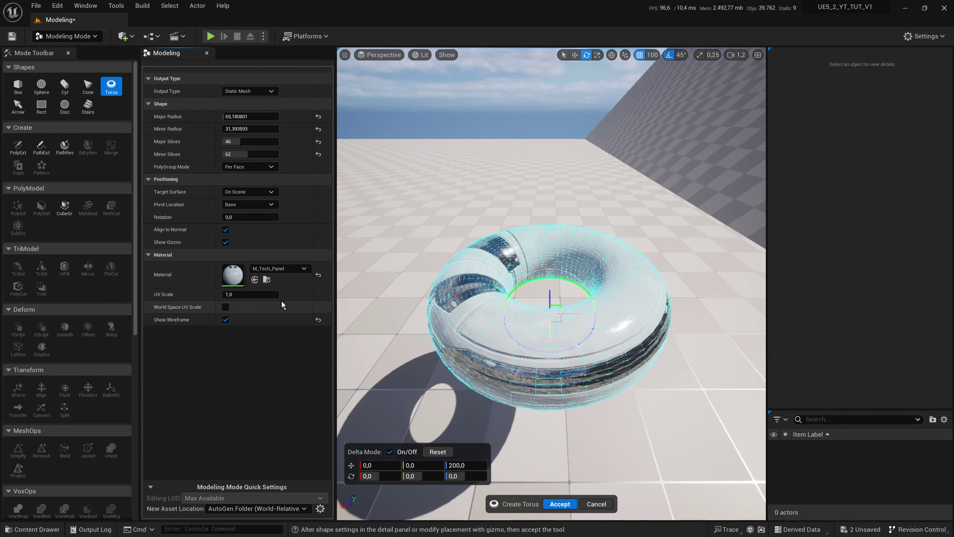
Discard the torus, then add an Arrow plus a Rectangle and Disc raised 100 units.
{"action": "left_click", "coordinate": [609, 506]}
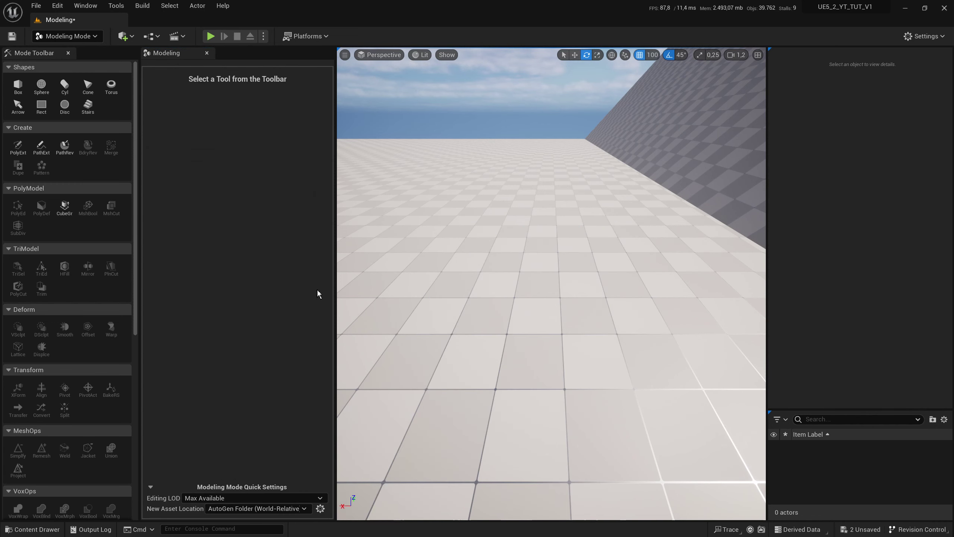
{"action": "left_click", "coordinate": [18, 106]}
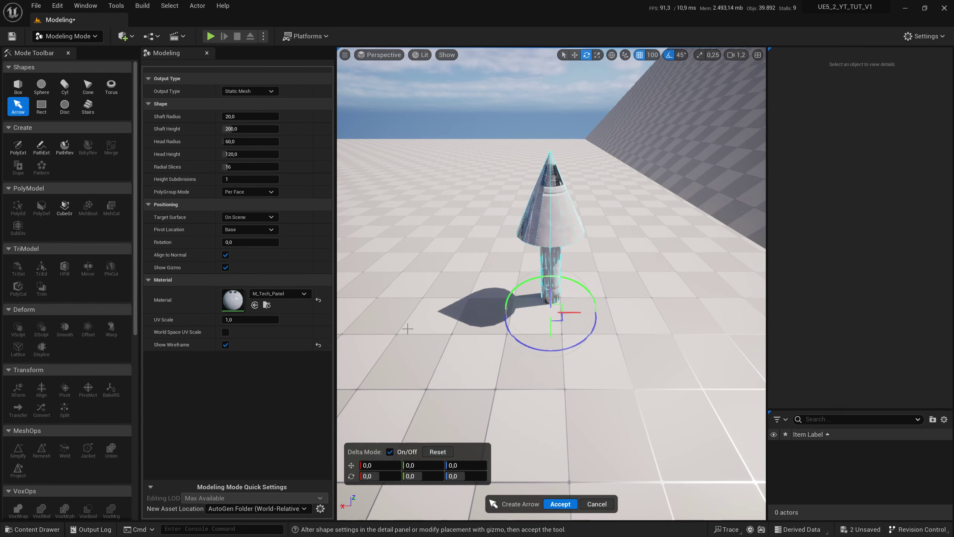
{"action": "left_click", "coordinate": [40, 110]}
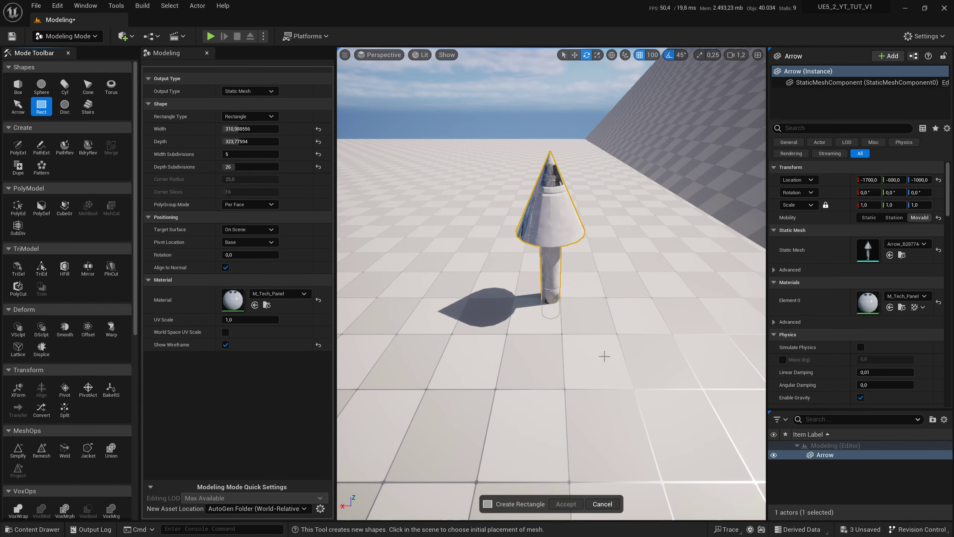
{"action": "left_click", "coordinate": [631, 311]}
{"action": "left_click_drag", "start_coordinate": [645, 282], "coordinate": [656, 254]}
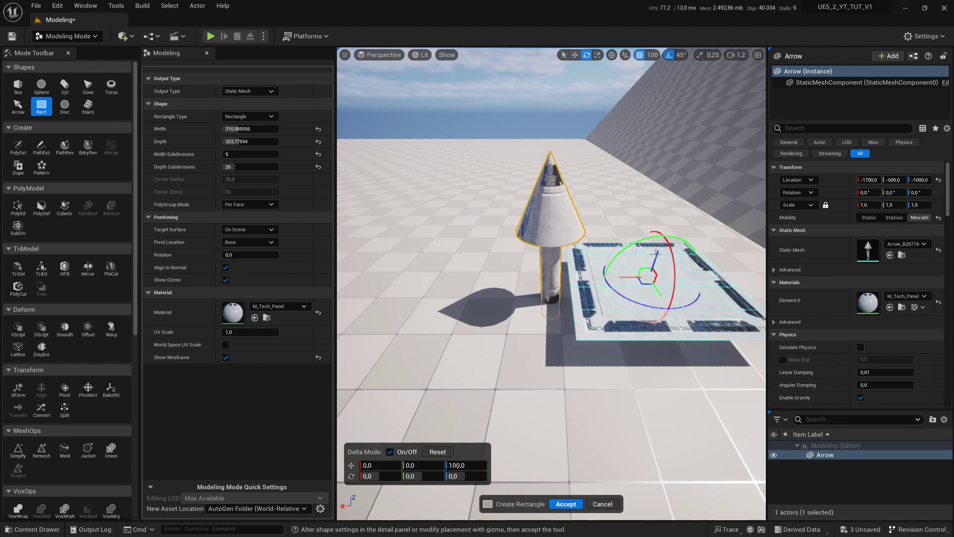
{"action": "left_click", "coordinate": [64, 109]}
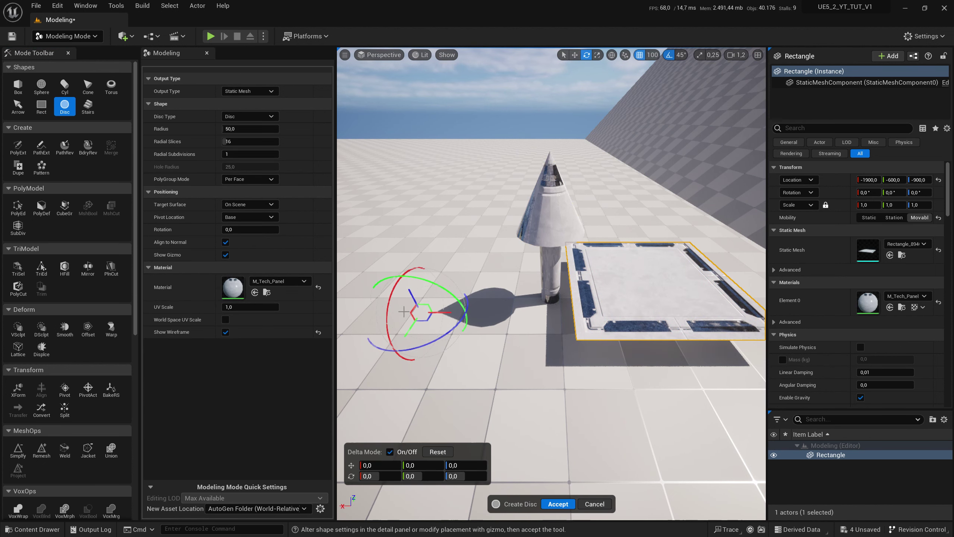
{"action": "left_click_drag", "start_coordinate": [409, 296], "coordinate": [401, 265]}
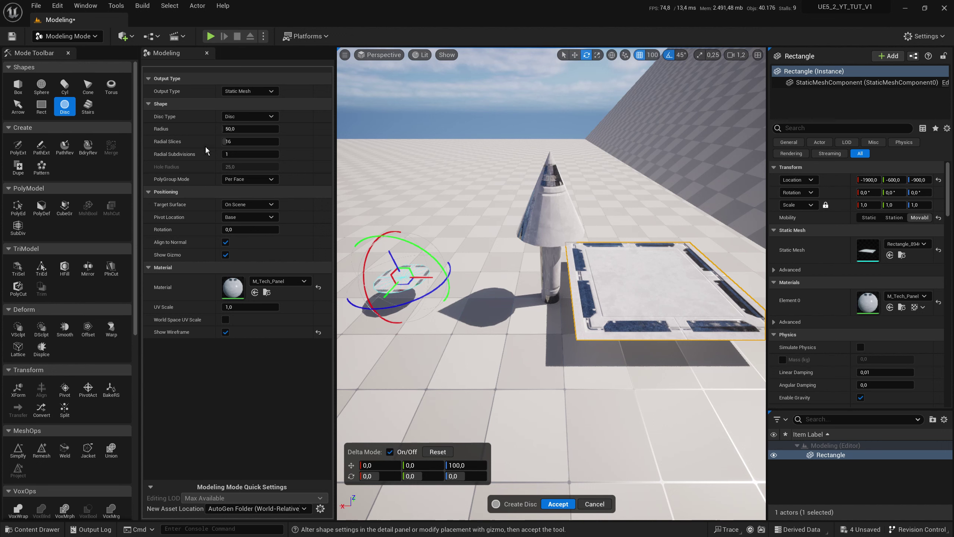
Place an 8-step linear stairs preview raised 100 units.
{"action": "left_click", "coordinate": [90, 108]}
{"action": "left_click", "coordinate": [471, 202]}
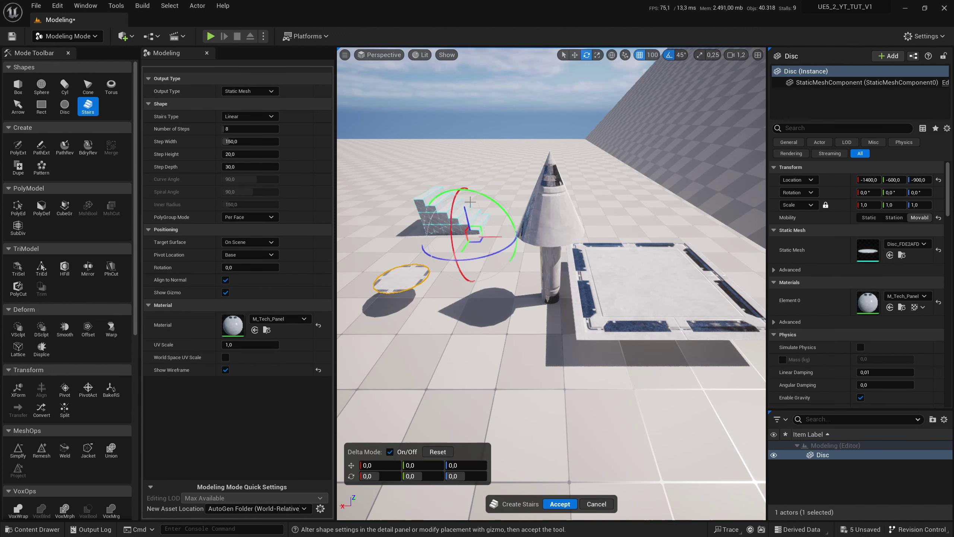
{"action": "right_click_drag", "start_coordinate": [466, 217], "coordinate": [458, 221]}
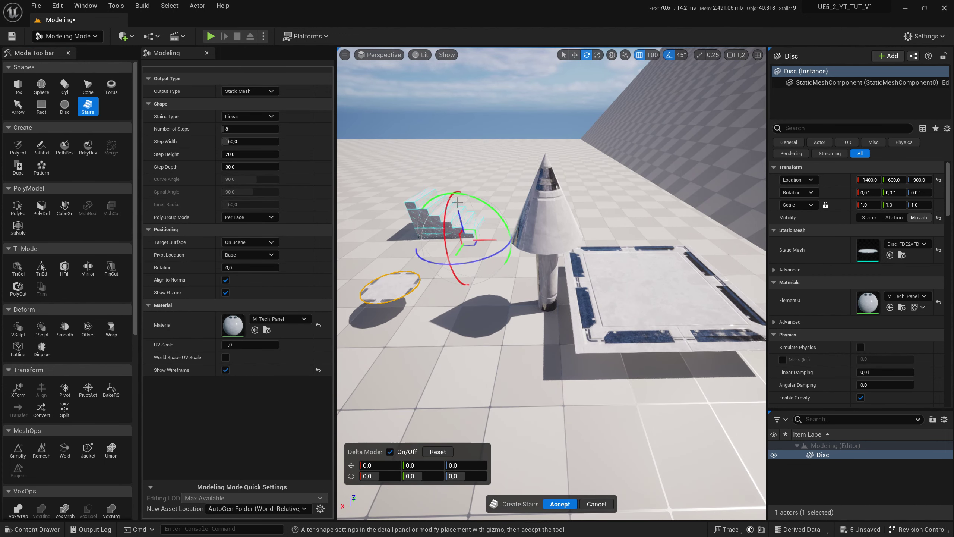
{"action": "left_click_drag", "start_coordinate": [458, 203], "coordinate": [458, 198]}
{"action": "right_click_drag", "start_coordinate": [458, 203], "coordinate": [470, 262]}
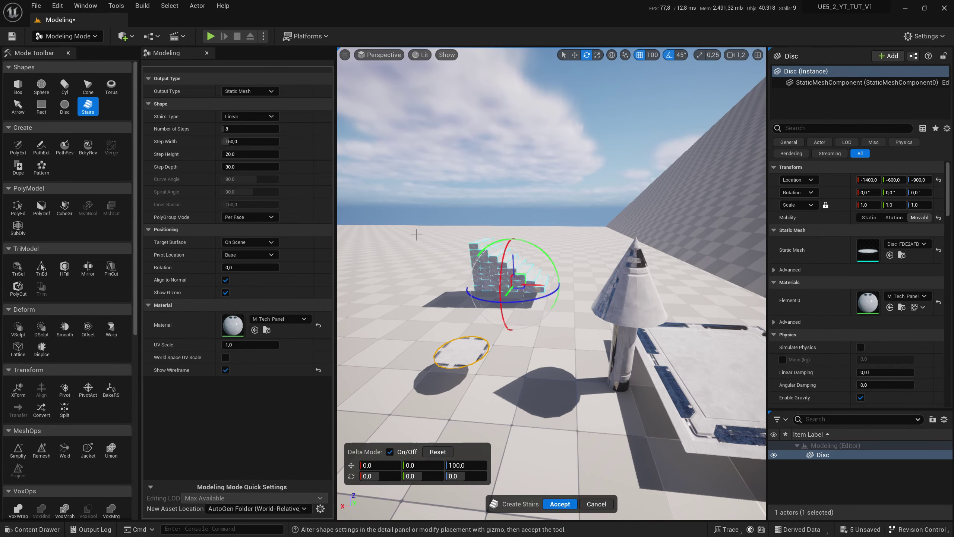
Widen the stair steps, set Stairs Type to Curved and Number of Steps to 3.
{"action": "mouse_move", "coordinate": [250, 141]}
{"action": "left_mouse_down"}
{"action": "mouse_move", "coordinate": [286, 141]}
{"action": "mouse_move", "coordinate": [233, 141]}
{"action": "mouse_move", "coordinate": [265, 153]}
{"action": "mouse_move", "coordinate": [225, 166]}
{"action": "mouse_move", "coordinate": [264, 167]}
{"action": "left_mouse_up"}
{"action": "left_click", "coordinate": [248, 116]}
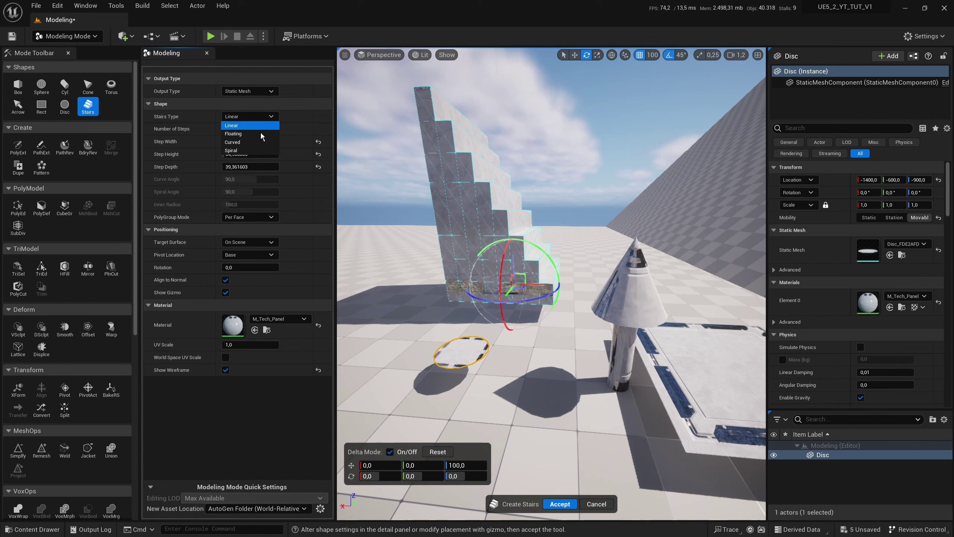
{"action": "left_click", "coordinate": [258, 142]}
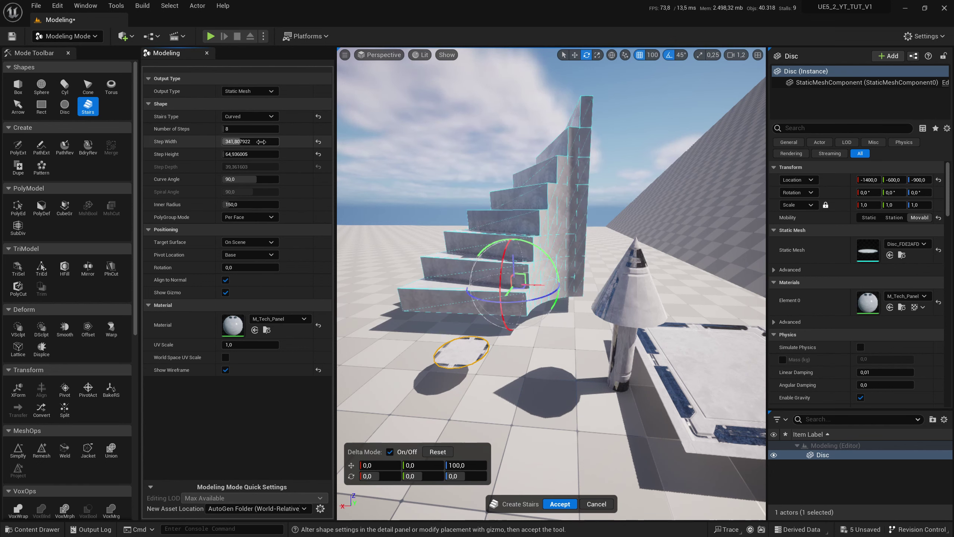
{"action": "mouse_move", "coordinate": [250, 129]}
{"action": "left_mouse_down"}
{"action": "mouse_move", "coordinate": [240, 129]}
{"action": "mouse_move", "coordinate": [258, 138]}
{"action": "left_mouse_up"}
{"action": "type", "text": "4"}
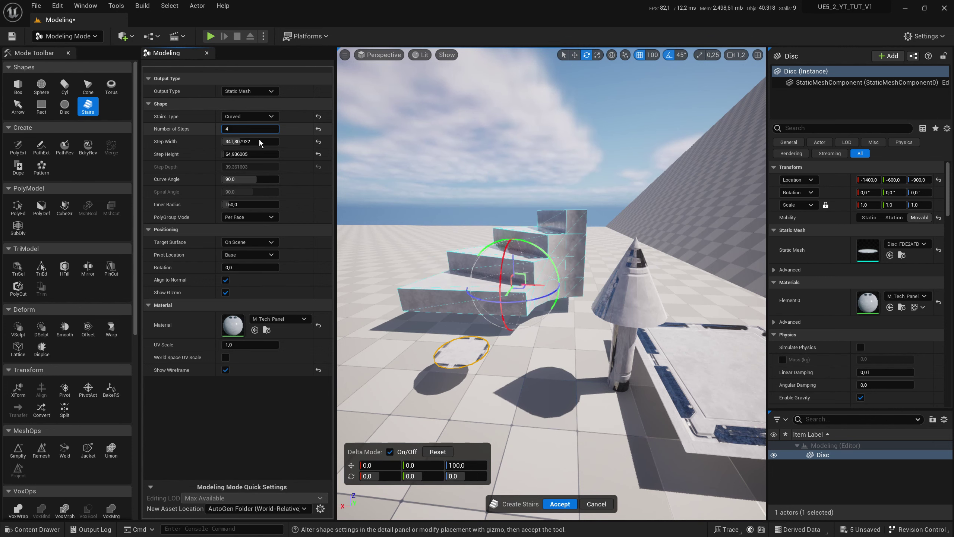
{"action": "type", "text": "3"}
{"action": "key", "text": "Return"}
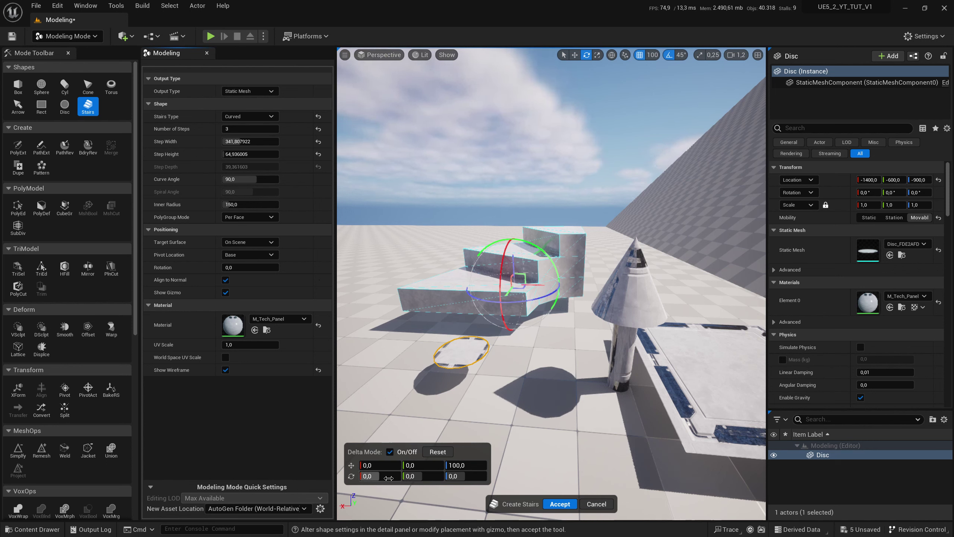
Adjust the Delta X rotation and X location, then turn off Show Gizmo.
{"action": "left_click_drag", "start_coordinate": [373, 477], "coordinate": [377, 476]}
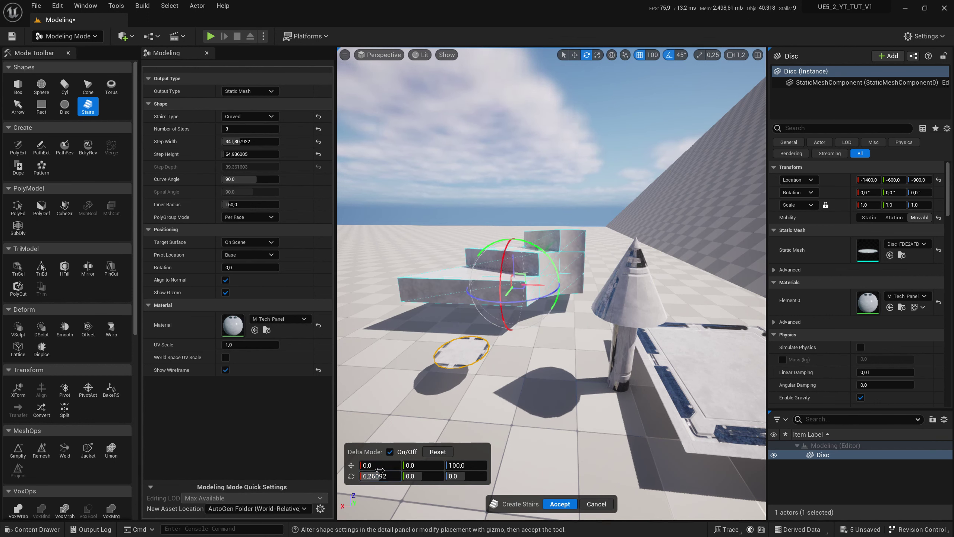
{"action": "mouse_move", "coordinate": [377, 466]}
{"action": "left_mouse_down"}
{"action": "mouse_move", "coordinate": [418, 467]}
{"action": "mouse_move", "coordinate": [377, 466]}
{"action": "mouse_move", "coordinate": [398, 467]}
{"action": "left_mouse_up"}
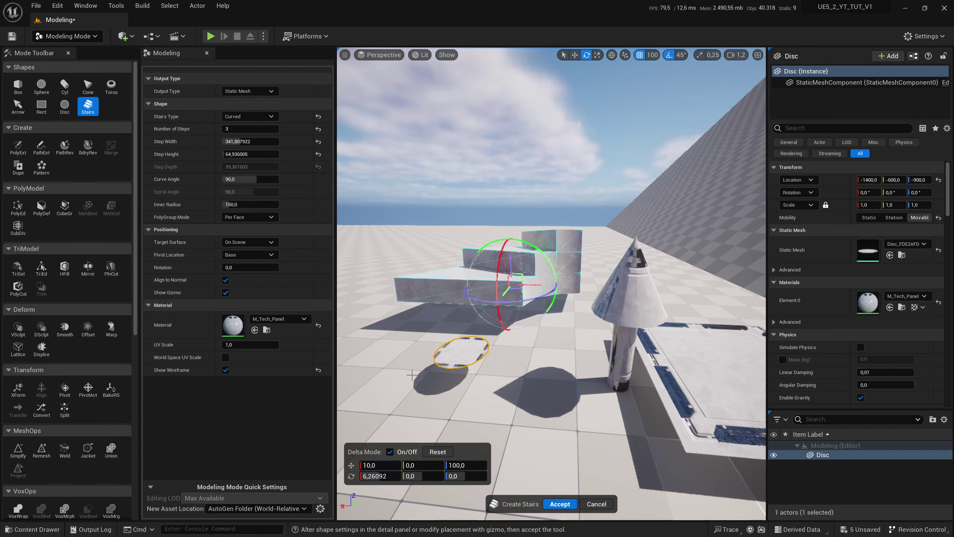
{"action": "left_click", "coordinate": [226, 293]}
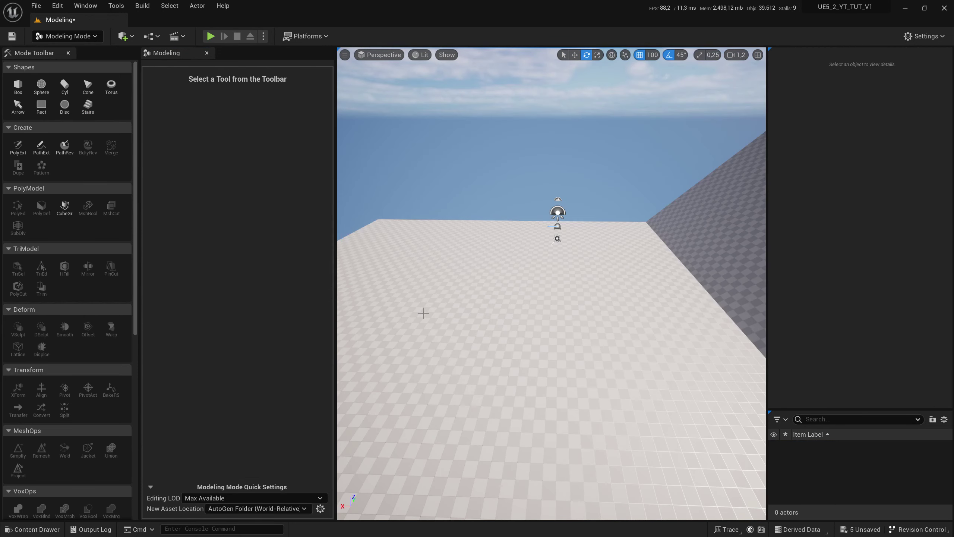
Draw a triangle with PolyExt and extrude it to a chosen height.
{"action": "left_click", "coordinate": [16, 149]}
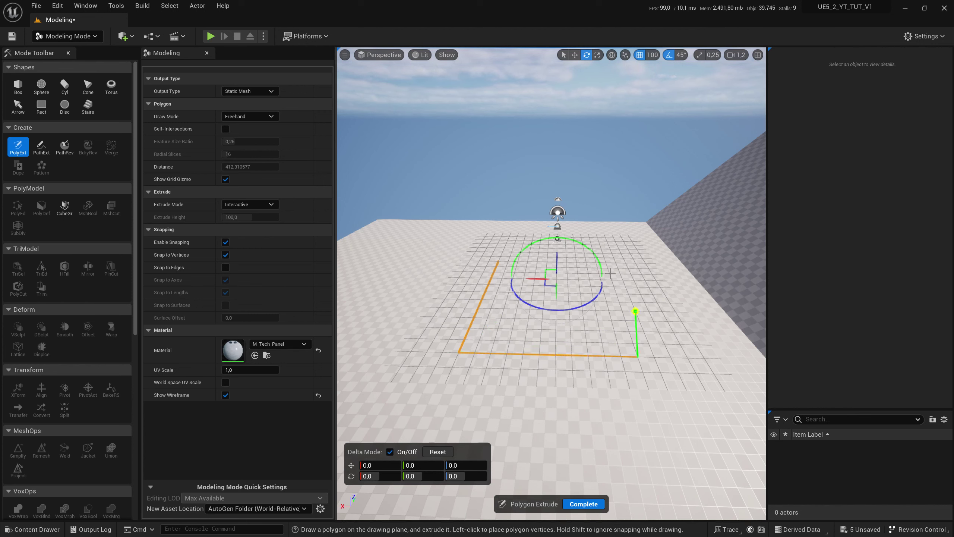
{"action": "left_click", "coordinate": [498, 261]}
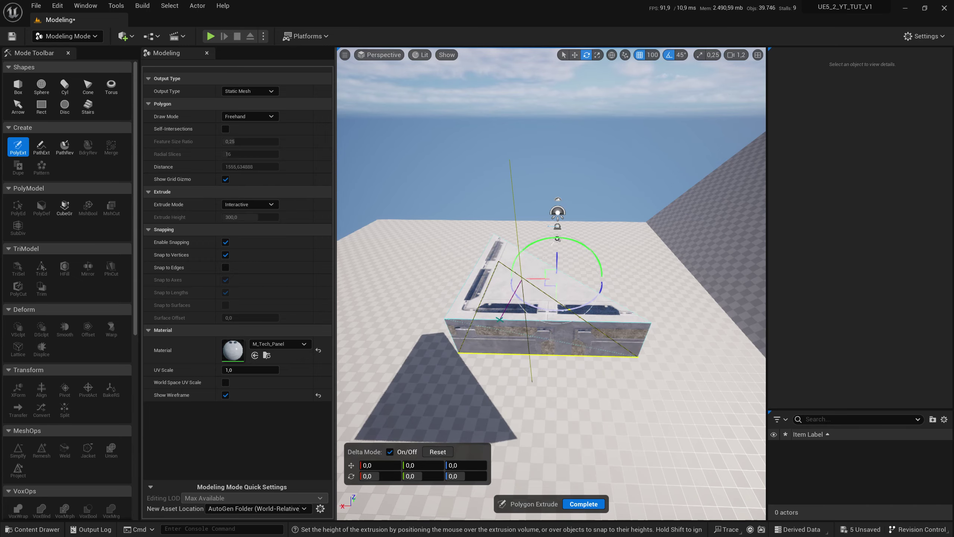
{"action": "left_click", "coordinate": [630, 294]}
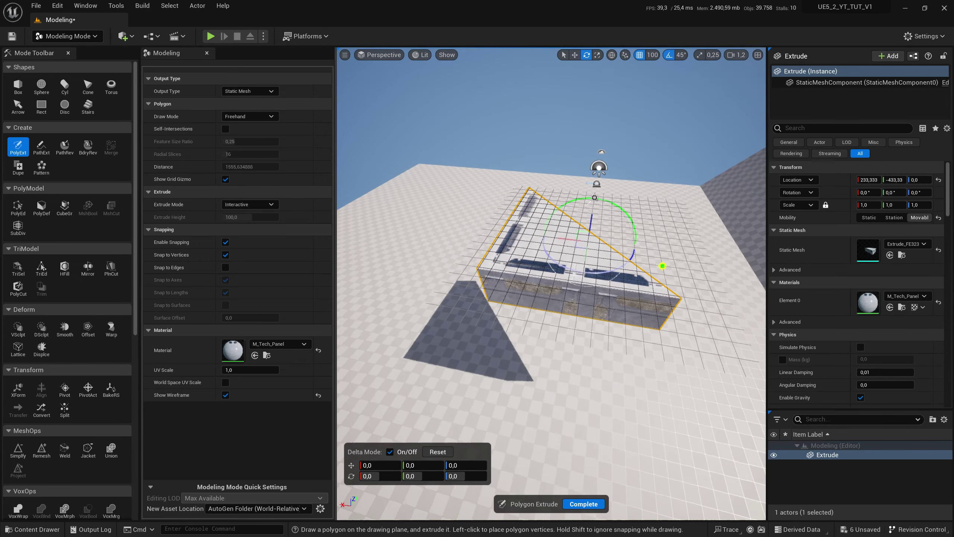
{"action": "mouse_move", "coordinate": [629, 295]}
{"action": "left_mouse_down", "text": "alt"}
{"action": "mouse_move", "coordinate": [647, 376]}
{"action": "mouse_move", "coordinate": [523, 300]}
{"action": "mouse_move", "coordinate": [526, 286]}
{"action": "mouse_move", "coordinate": [629, 318]}
{"action": "left_mouse_up", "text": "alt"}
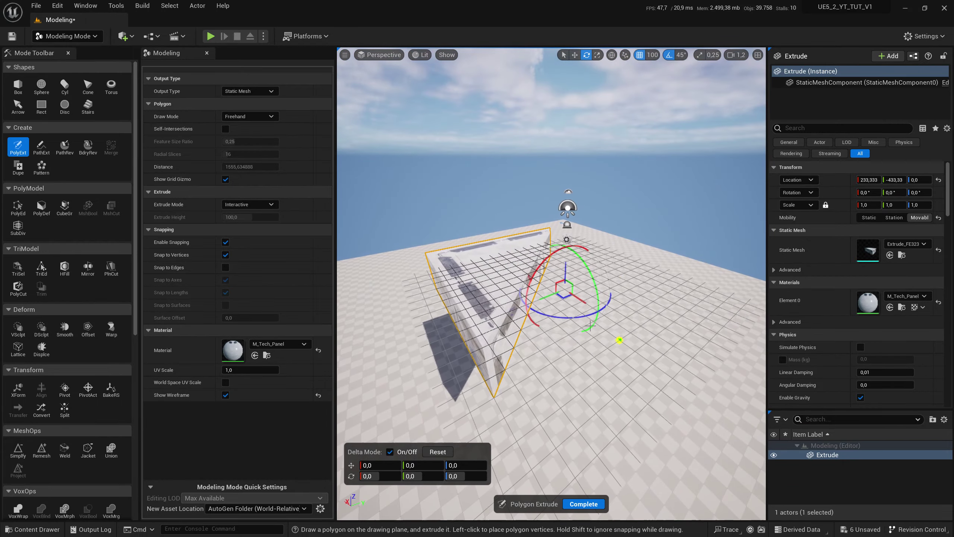
Draw a second zigzag polygon and extrude it into another solid mesh.
{"action": "left_click", "coordinate": [620, 294]}
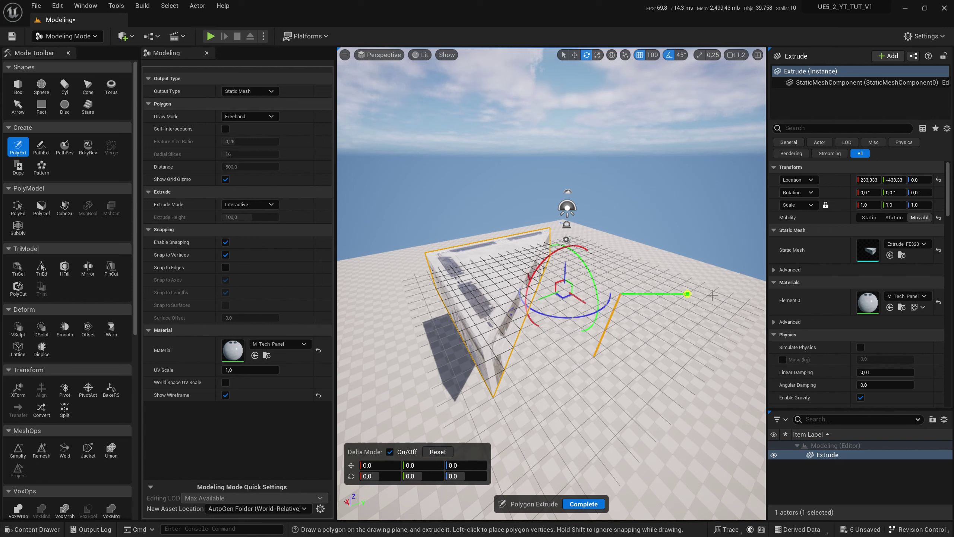
{"action": "left_click", "coordinate": [744, 336]}
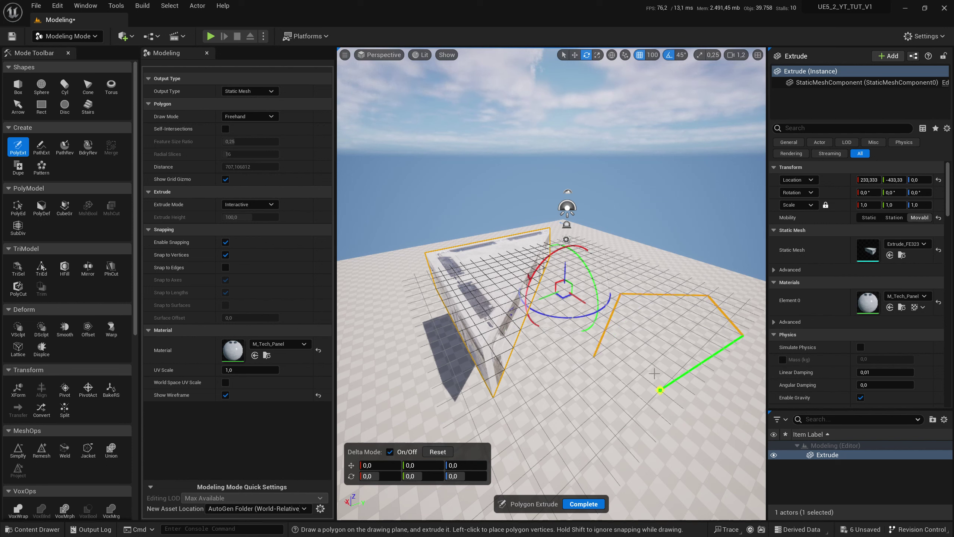
{"action": "left_click", "coordinate": [593, 358]}
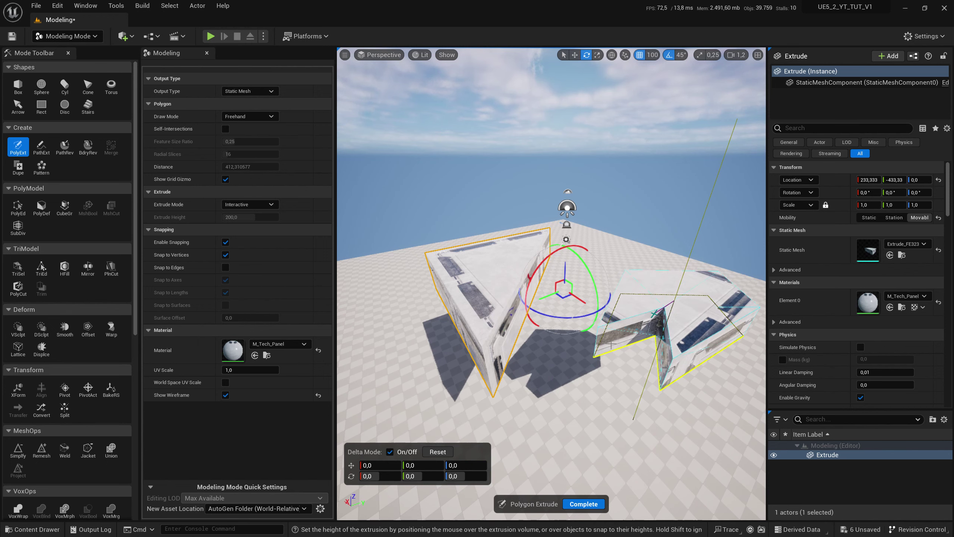
{"action": "left_click", "coordinate": [591, 375]}
{"action": "right_click_drag", "start_coordinate": [591, 375], "coordinate": [432, 333]}
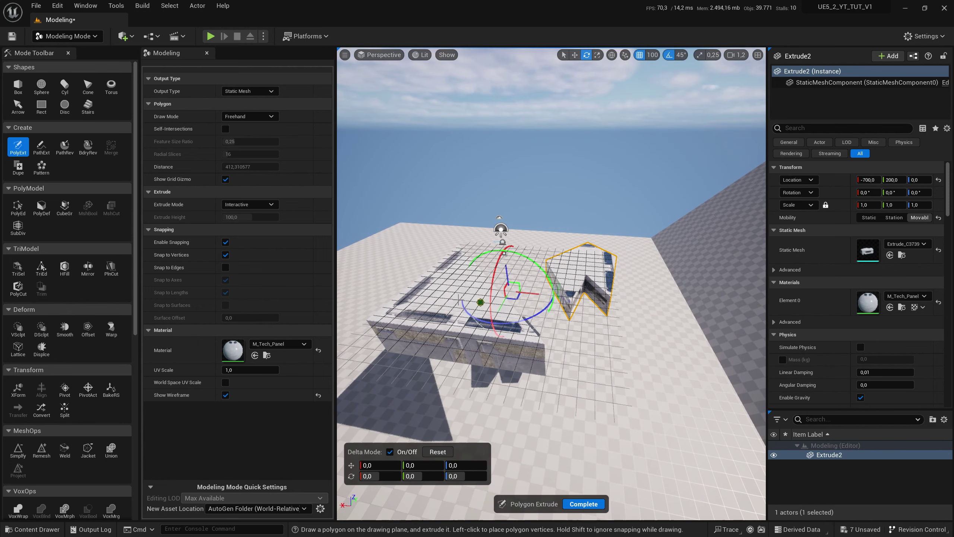
Switch the polygon Draw Mode to Circle and start a circle outline on the floor.
{"action": "left_click", "coordinate": [244, 117]}
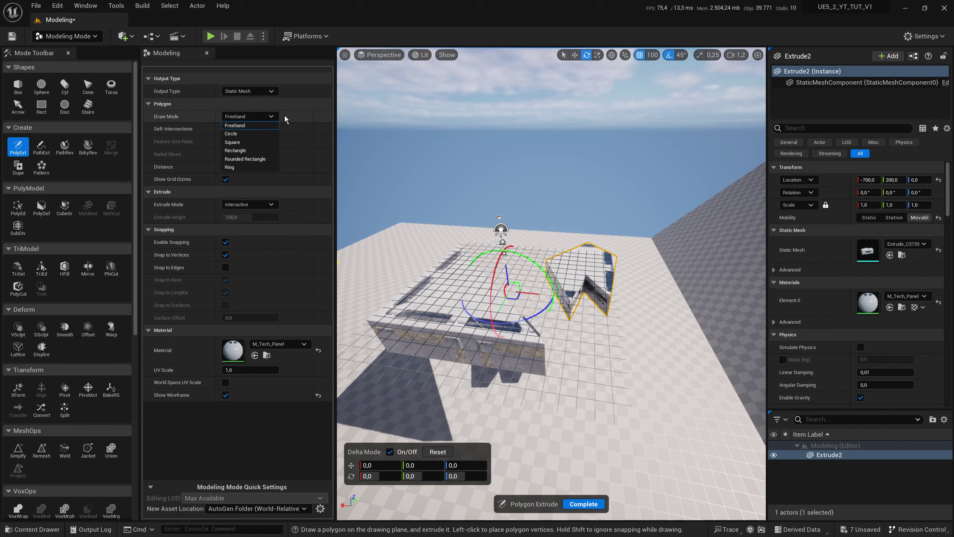
{"action": "left_click", "coordinate": [285, 115]}
{"action": "left_click", "coordinate": [257, 115]}
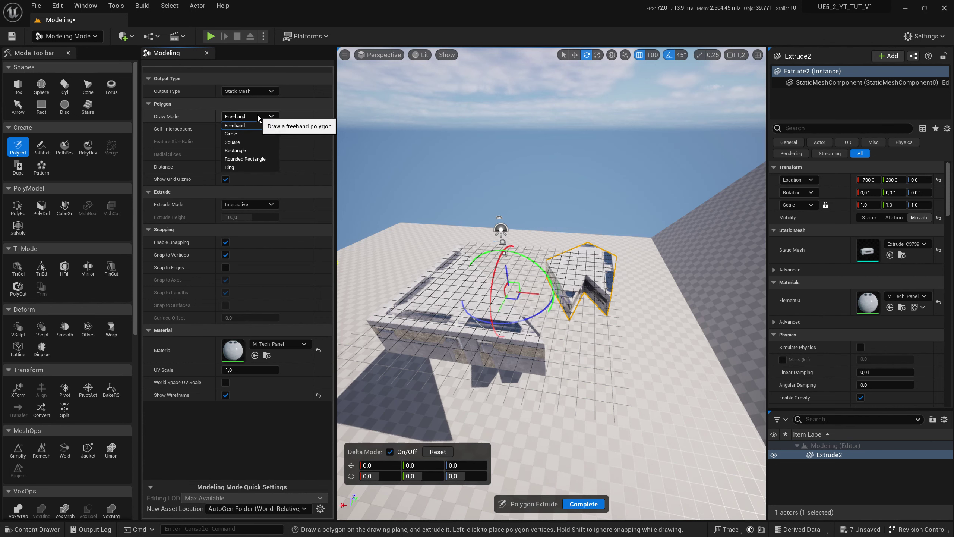
{"action": "left_click", "coordinate": [259, 131]}
{"action": "left_click", "coordinate": [450, 299]}
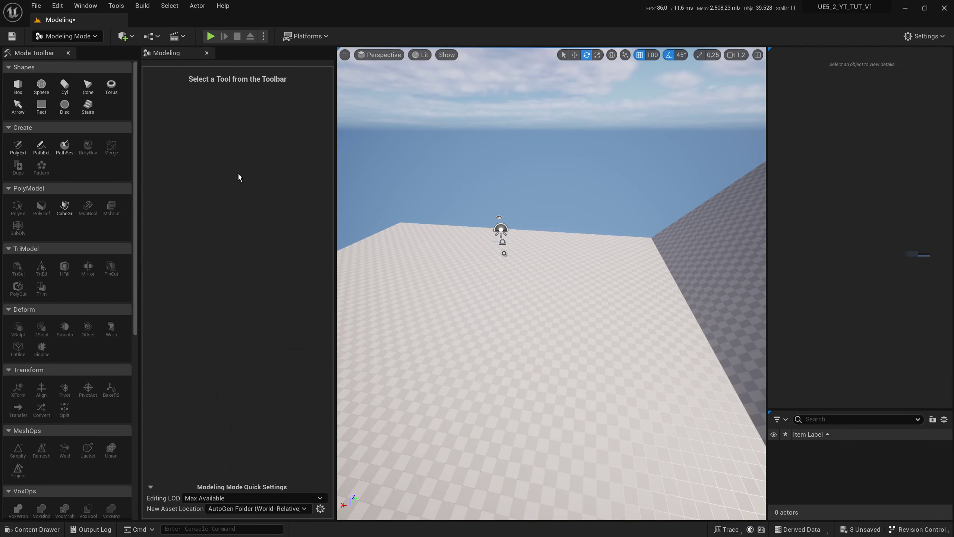
In PolyExt, set Draw Mode to Square and extrude a square block.
{"action": "left_click", "coordinate": [18, 146]}
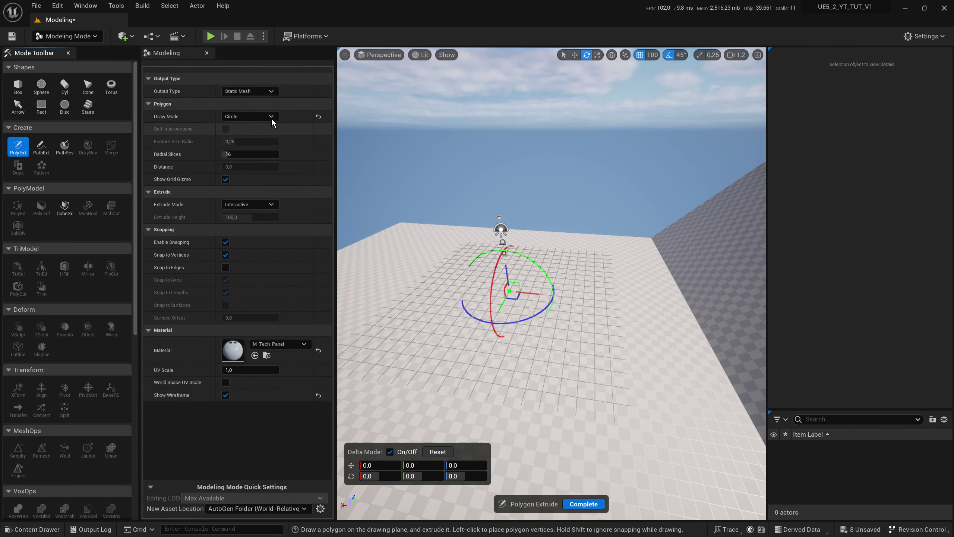
{"action": "left_click", "coordinate": [265, 117]}
{"action": "left_click", "coordinate": [452, 326]}
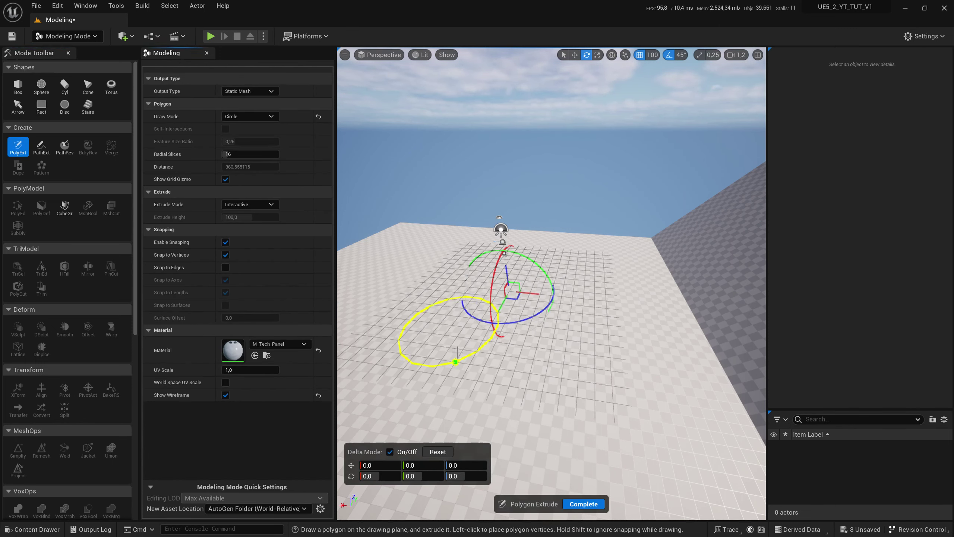
{"action": "left_click", "coordinate": [256, 117]}
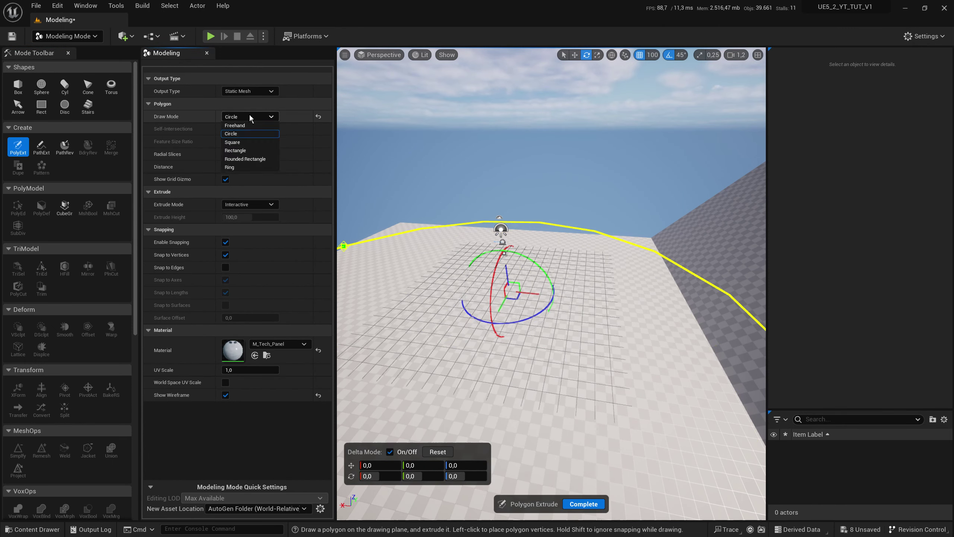
{"action": "left_click", "coordinate": [241, 141]}
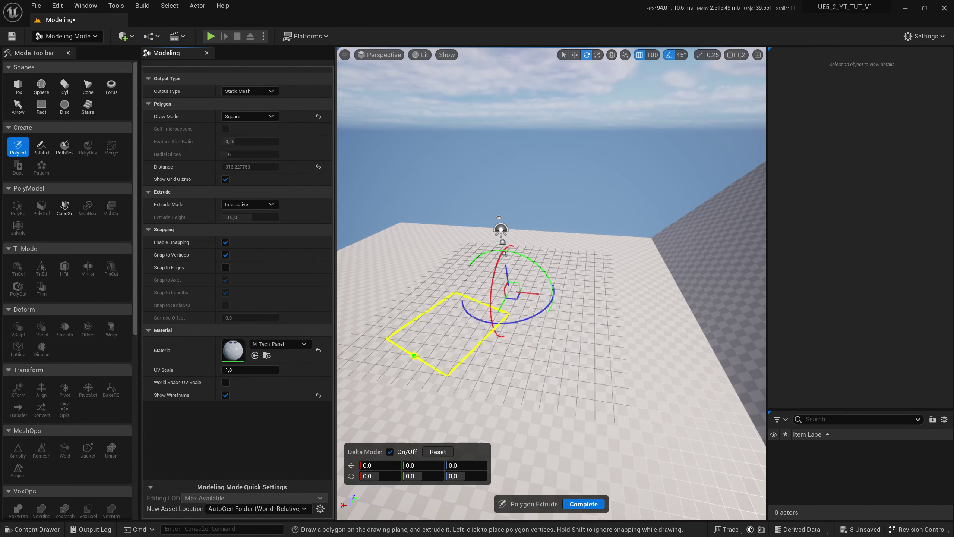
{"action": "left_click", "coordinate": [446, 362]}
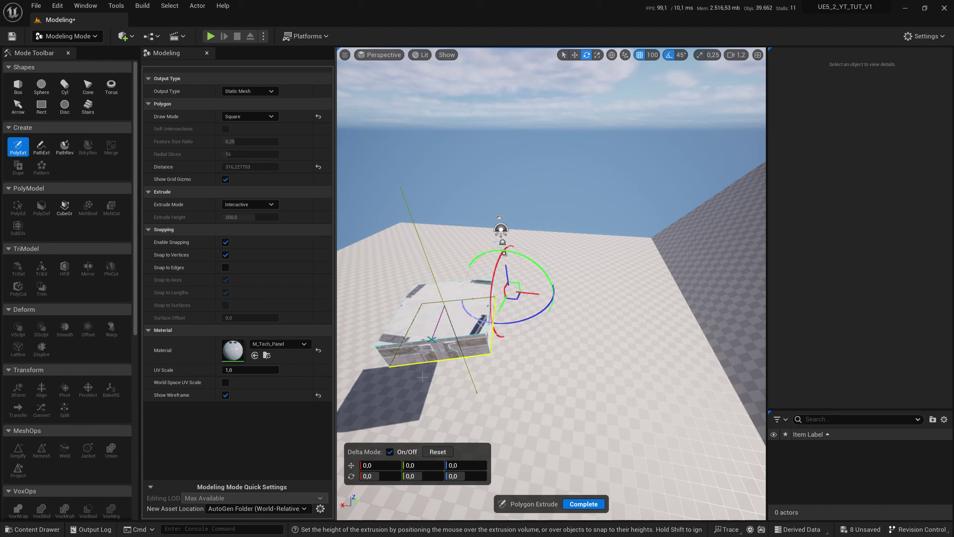
{"action": "left_click", "coordinate": [249, 116]}
Extrude a rectangle block, then draw and extrude a rounded rectangle.
{"action": "left_click", "coordinate": [237, 151]}
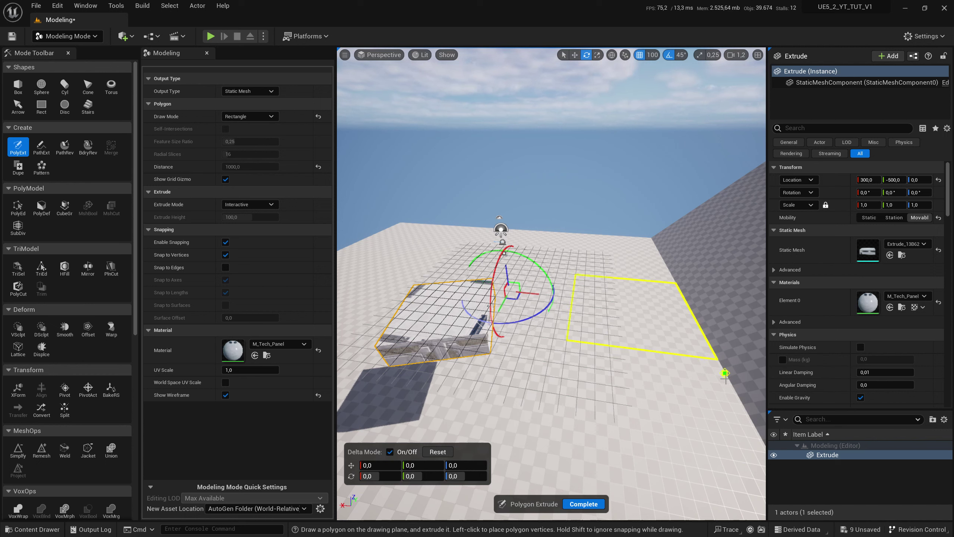
{"action": "left_click", "coordinate": [597, 364]}
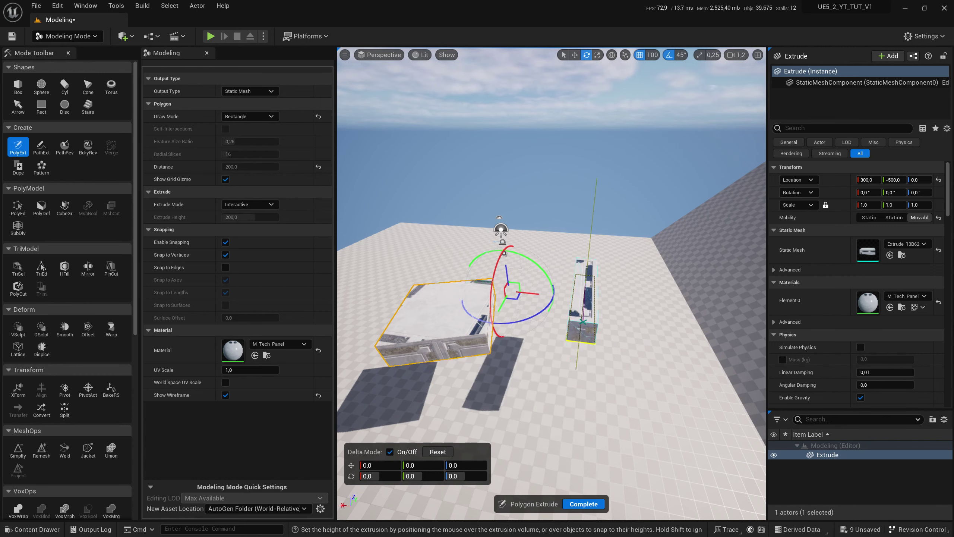
{"action": "left_click", "coordinate": [253, 118]}
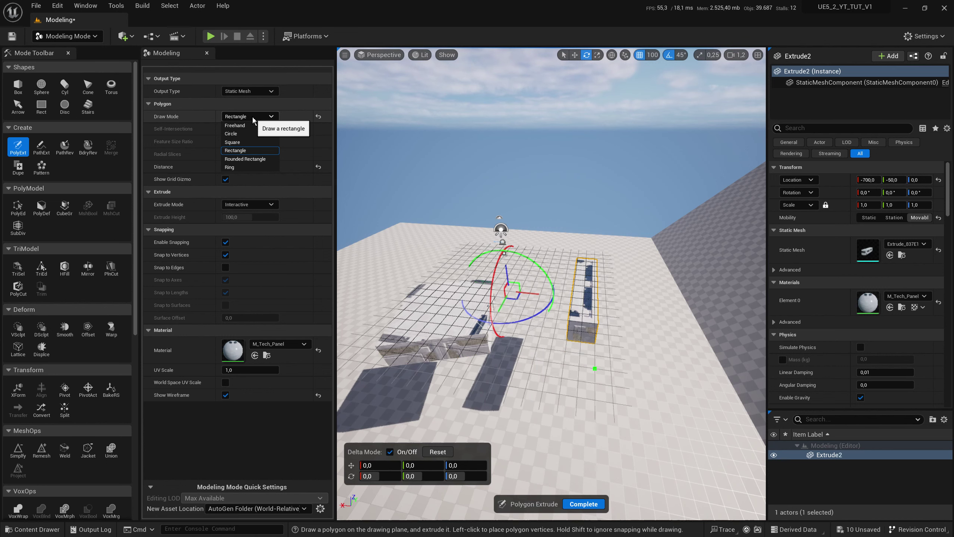
{"action": "left_click", "coordinate": [248, 162]}
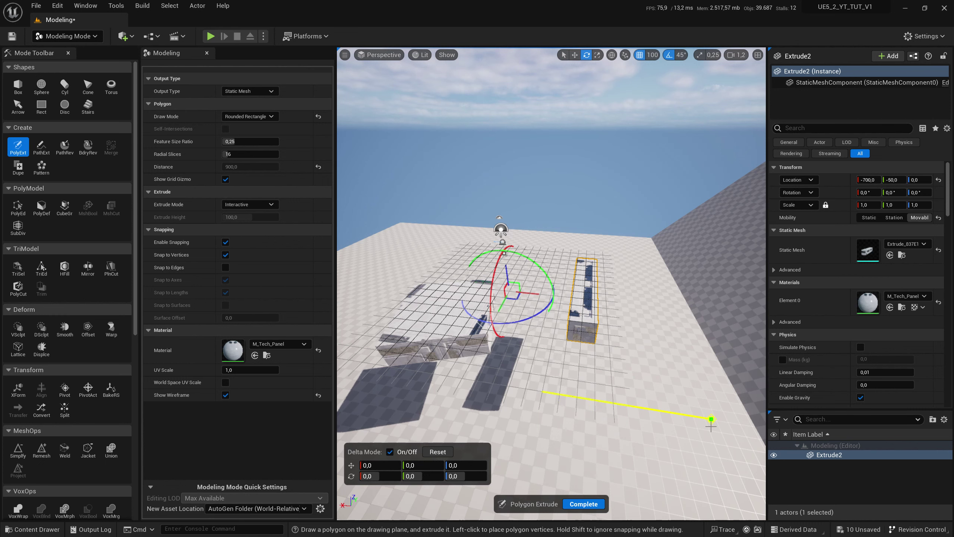
{"action": "left_click", "coordinate": [711, 419]}
{"action": "left_click", "coordinate": [722, 398]}
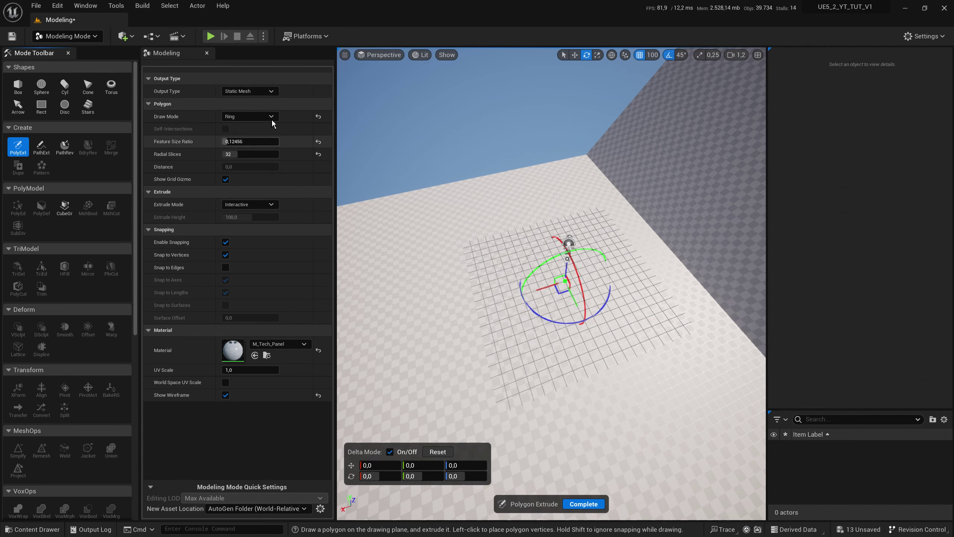
Set Draw Mode to Freehand and extrude a closed freehand outline into a tall mesh.
{"action": "left_click", "coordinate": [263, 116]}
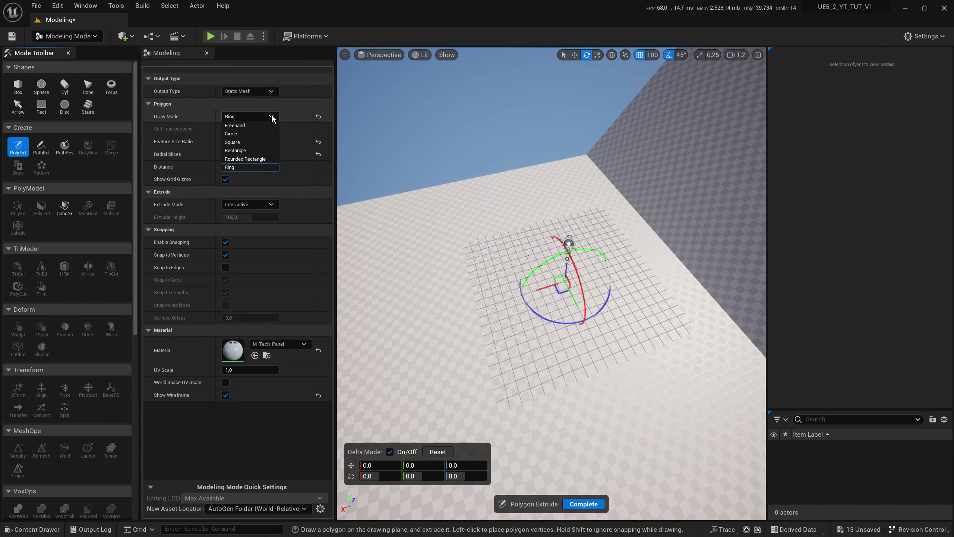
{"action": "left_click", "coordinate": [241, 125]}
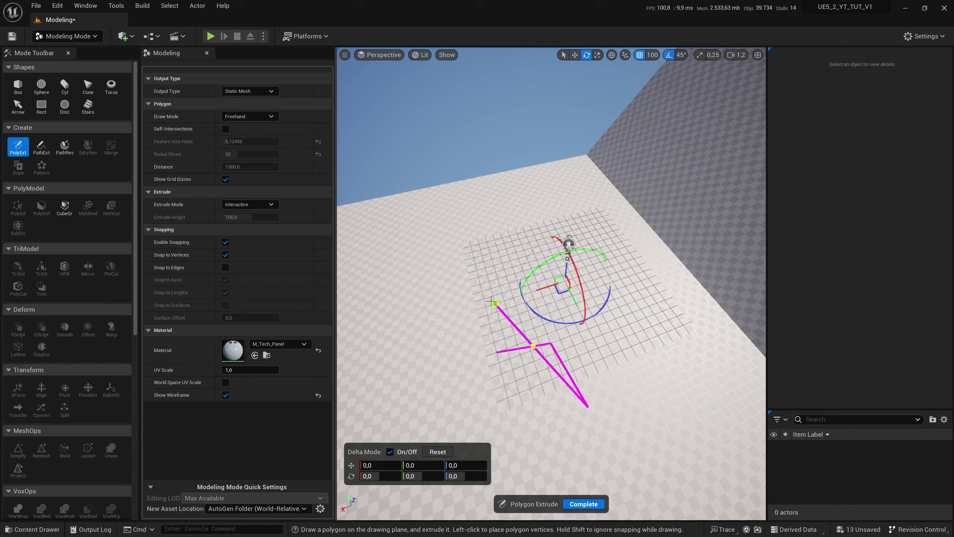
{"action": "left_click", "coordinate": [494, 303]}
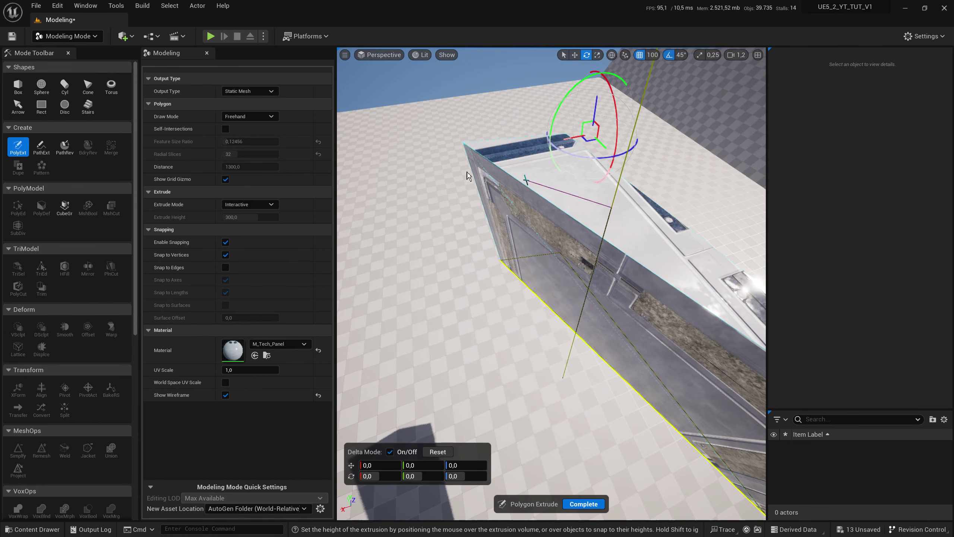
{"action": "left_click", "coordinate": [467, 176]}
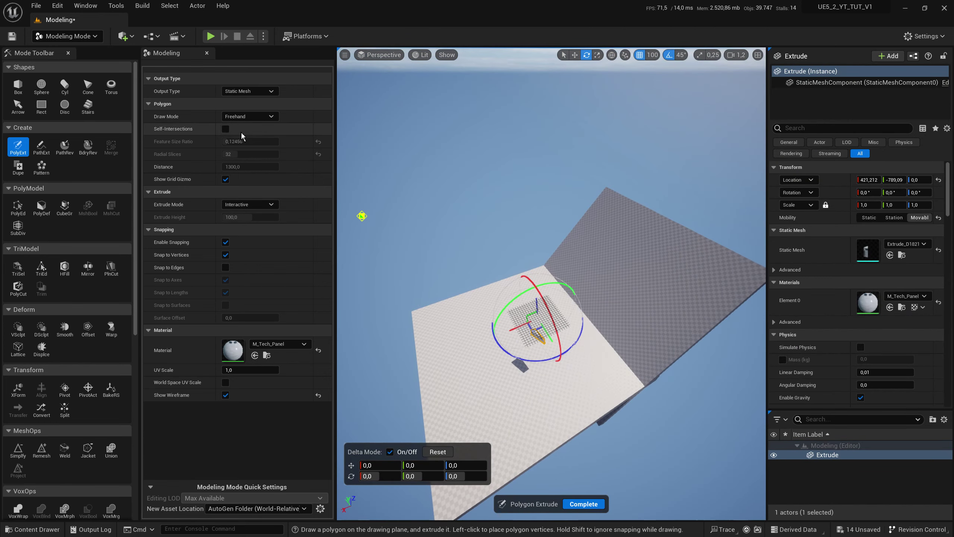
Allow Self-Intersections and draw a second freehand outline extruded into a mesh.
{"action": "left_click", "coordinate": [226, 130]}
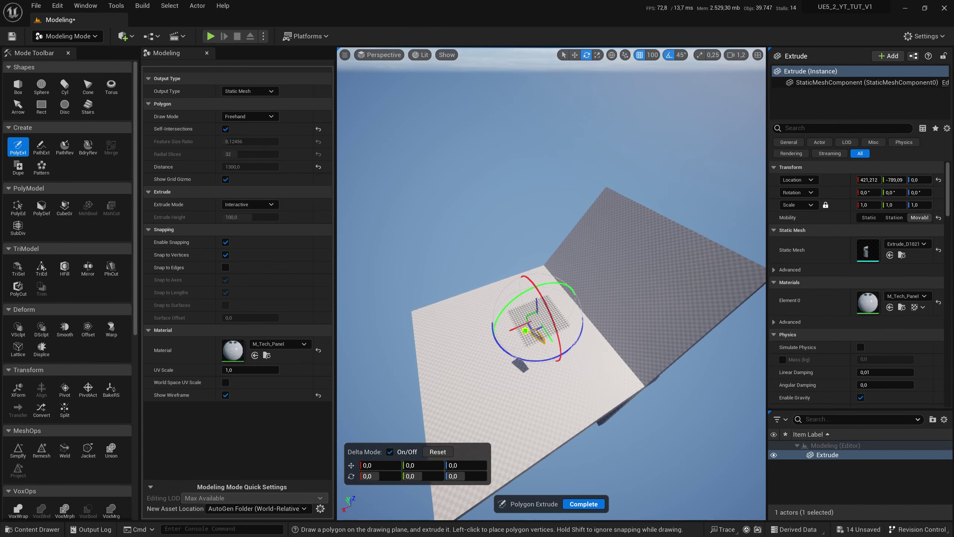
{"action": "mouse_move", "coordinate": [525, 331]}
{"action": "right_mouse_down"}
{"action": "mouse_move", "coordinate": [748, 317]}
{"action": "mouse_move", "coordinate": [660, 324]}
{"action": "right_mouse_up"}
{"action": "left_click_drag", "start_coordinate": [601, 348], "coordinate": [475, 242]}
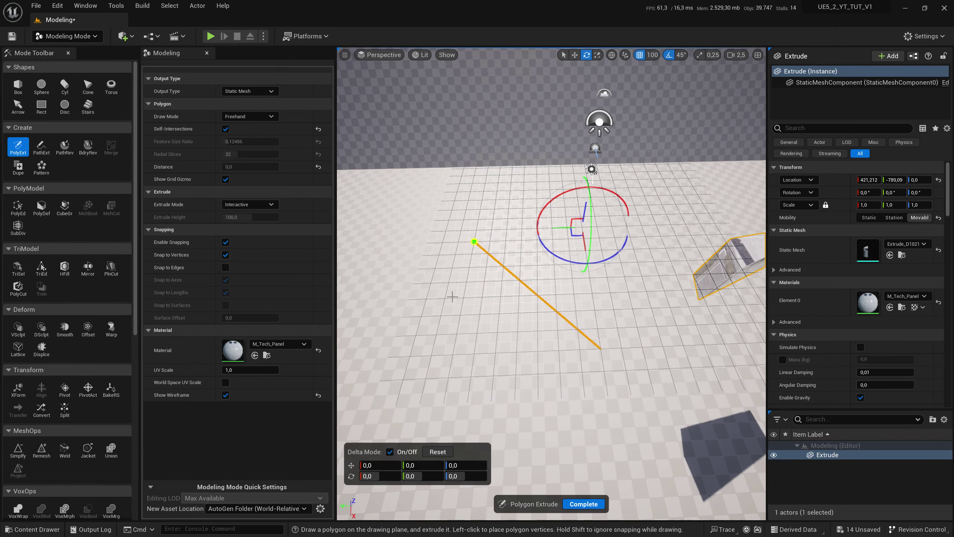
{"action": "mouse_move", "coordinate": [452, 296]}
{"action": "left_mouse_down"}
{"action": "mouse_move", "coordinate": [603, 298]}
{"action": "mouse_move", "coordinate": [601, 349]}
{"action": "left_mouse_up"}
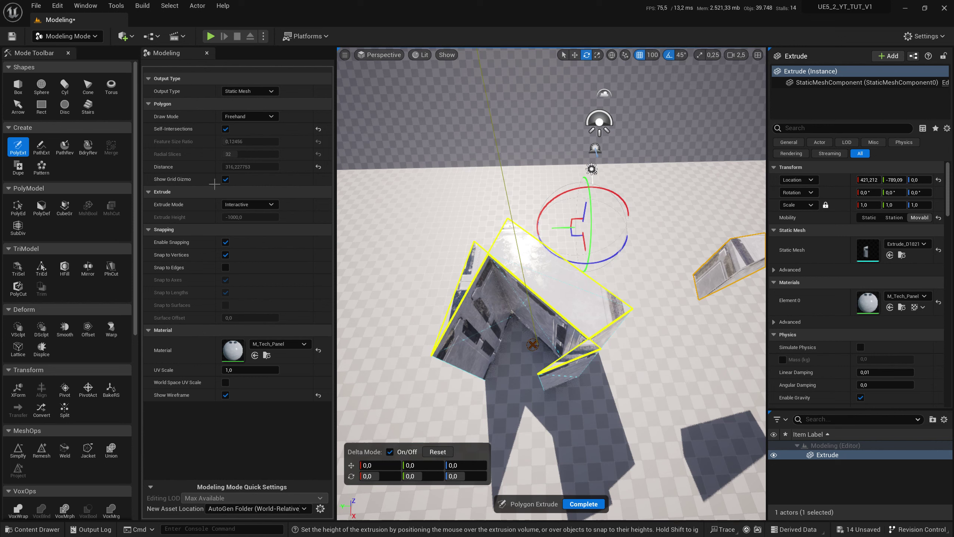
{"action": "left_click", "coordinate": [226, 129]}
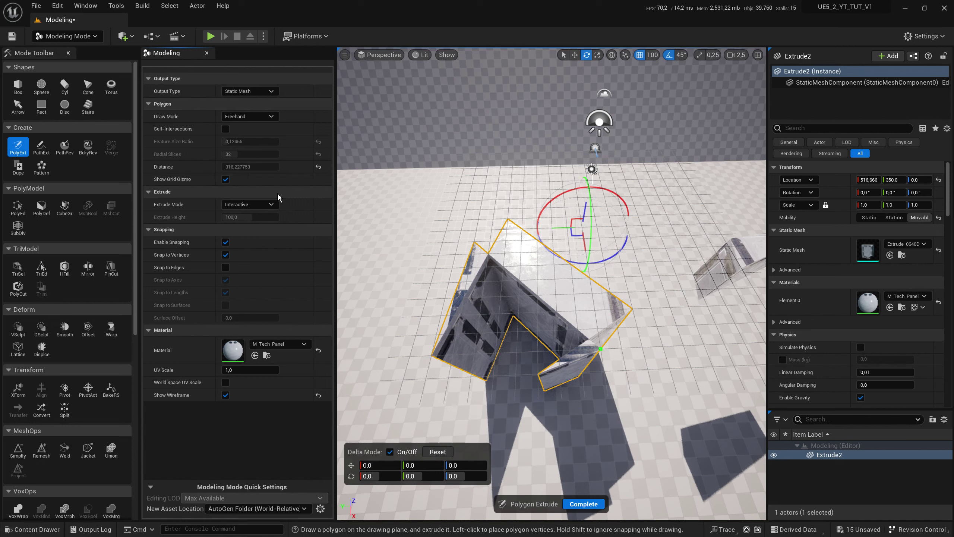
{"action": "left_click", "coordinate": [270, 206]}
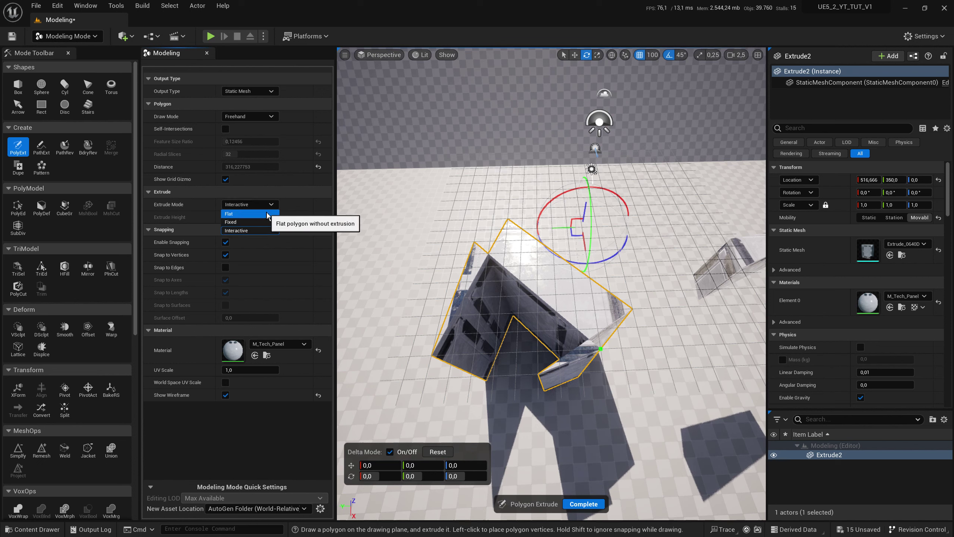
Set Extrude Mode to Flat and draw a flat triangular polygon.
{"action": "left_click", "coordinate": [269, 215]}
{"action": "right_click_drag", "start_coordinate": [455, 200], "coordinate": [497, 233]}
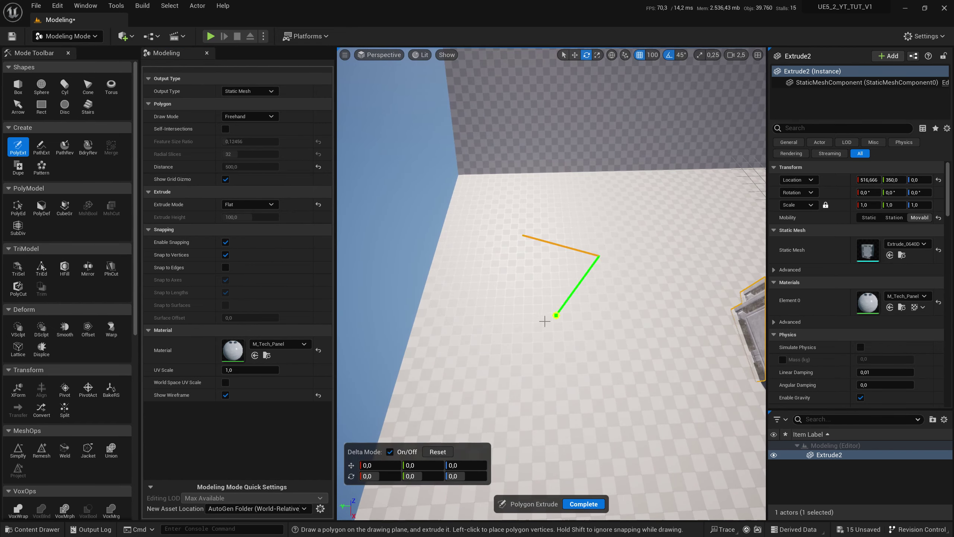
{"action": "left_click", "coordinate": [539, 315]}
{"action": "left_click", "coordinate": [522, 236]}
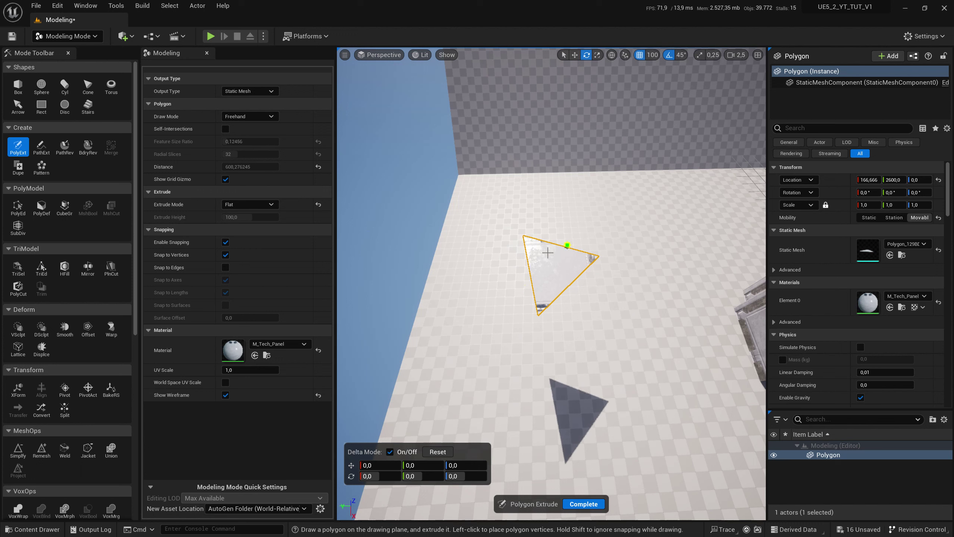
Switch Extrude Mode to Fixed and draw two triangles extruded to height 100.
{"action": "left_click", "coordinate": [253, 205]}
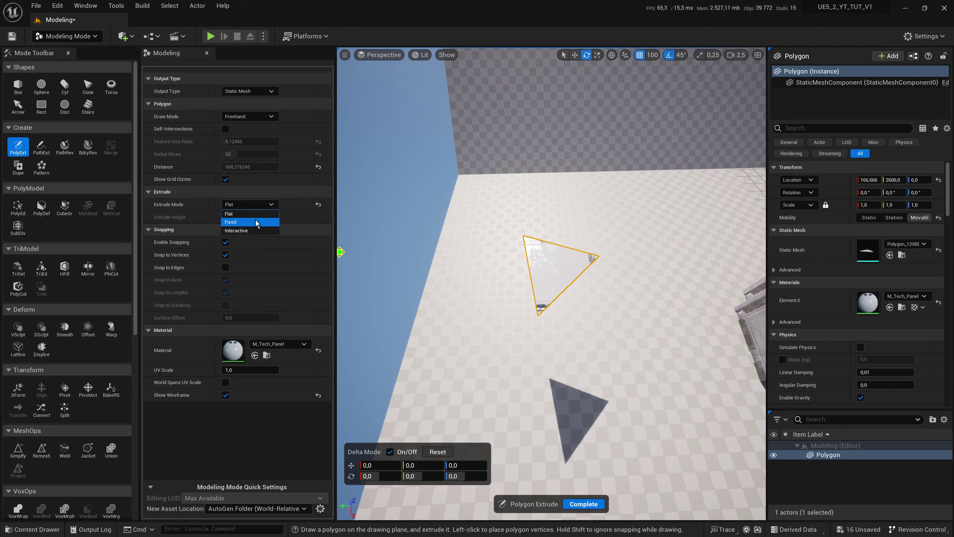
{"action": "left_click", "coordinate": [254, 222]}
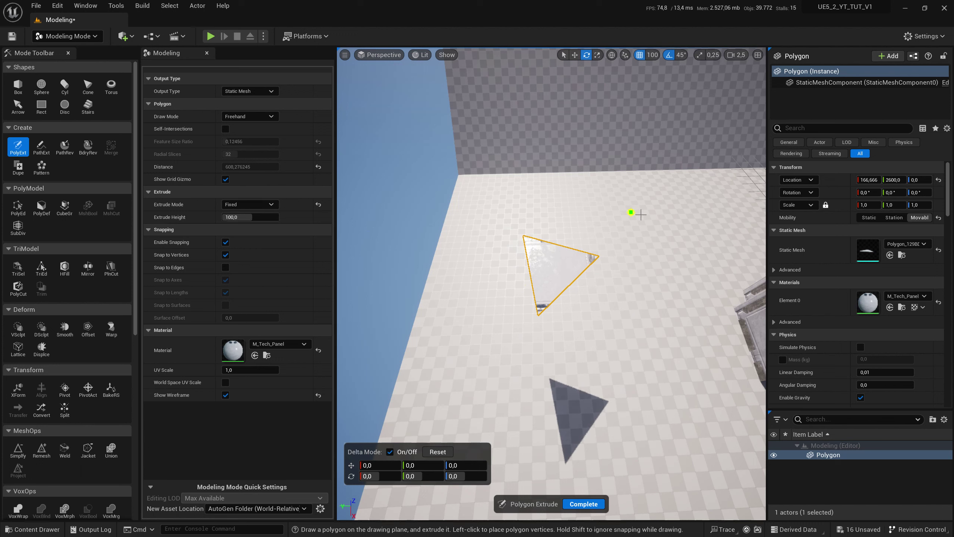
{"action": "left_click", "coordinate": [643, 274]}
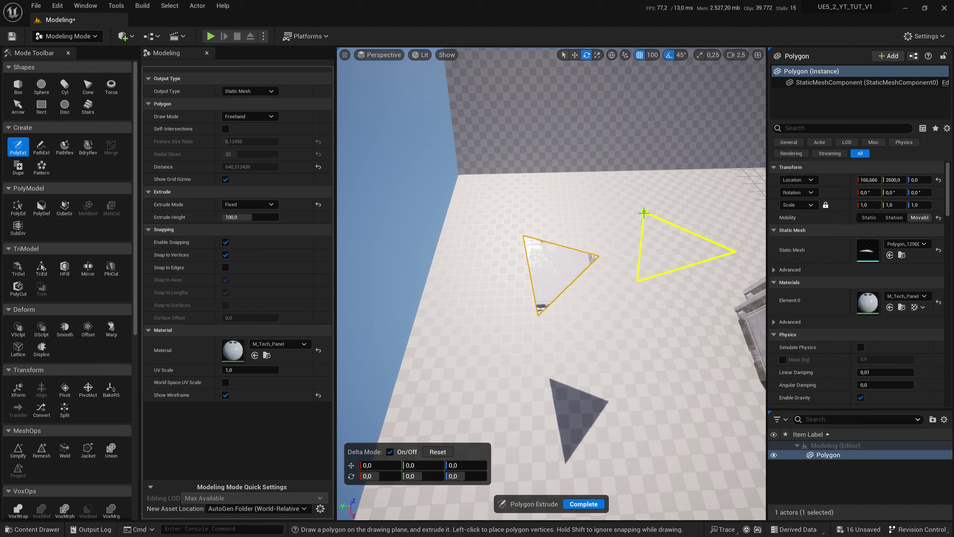
{"action": "left_click", "coordinate": [645, 259]}
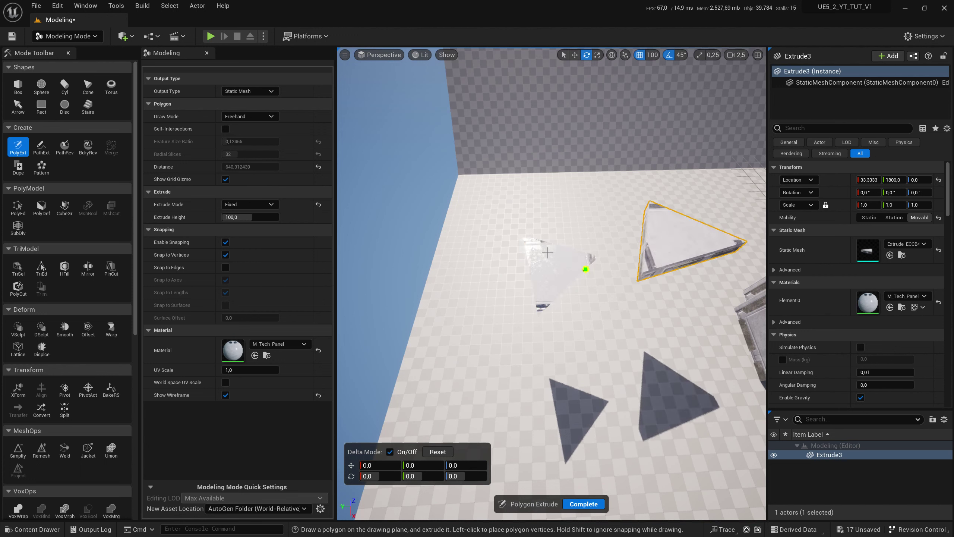
{"action": "mouse_move", "coordinate": [564, 214]}
{"action": "right_mouse_down"}
{"action": "mouse_move", "coordinate": [548, 316]}
{"action": "mouse_move", "coordinate": [529, 286]}
{"action": "right_mouse_up"}
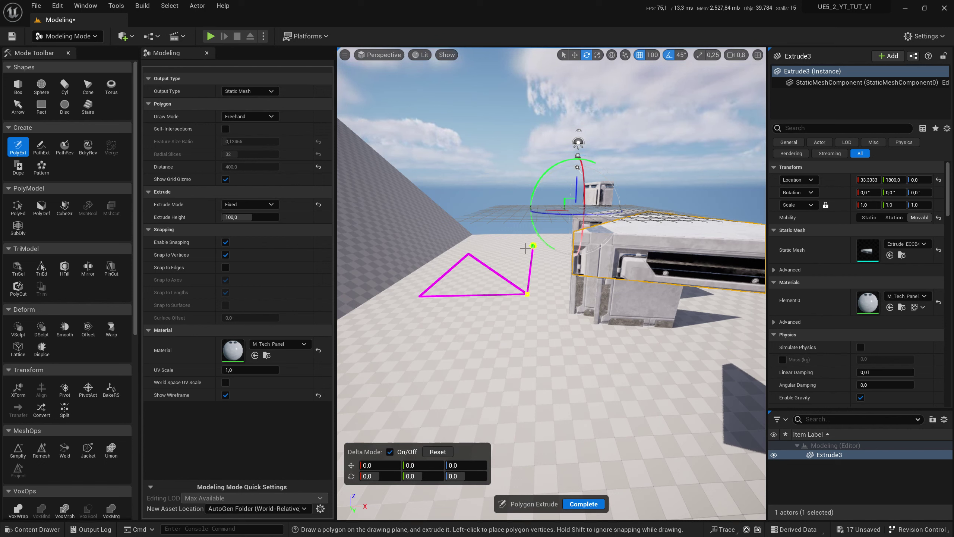
{"action": "left_click", "coordinate": [527, 293]}
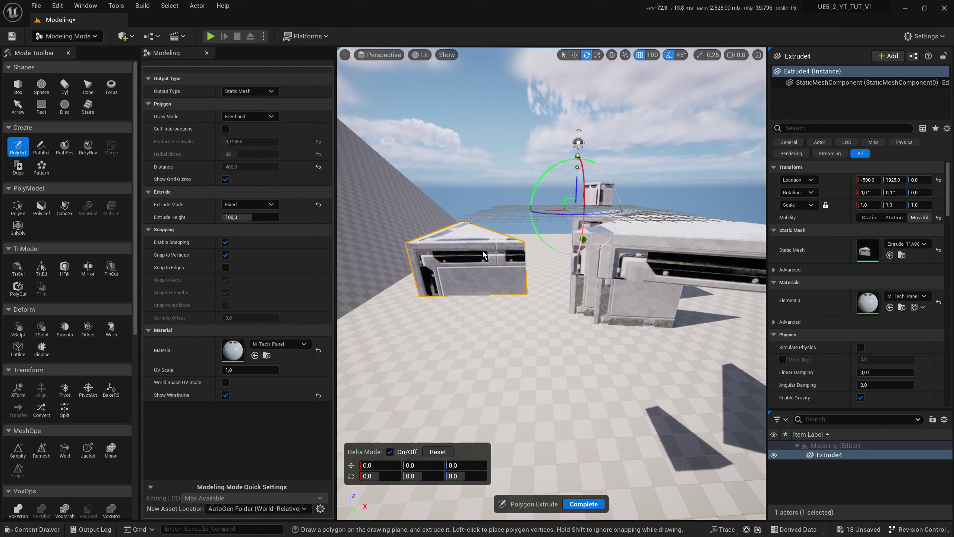
Reset Extrude Mode to Interactive and bring the Box4 cube into close view.
{"action": "left_click", "coordinate": [319, 204]}
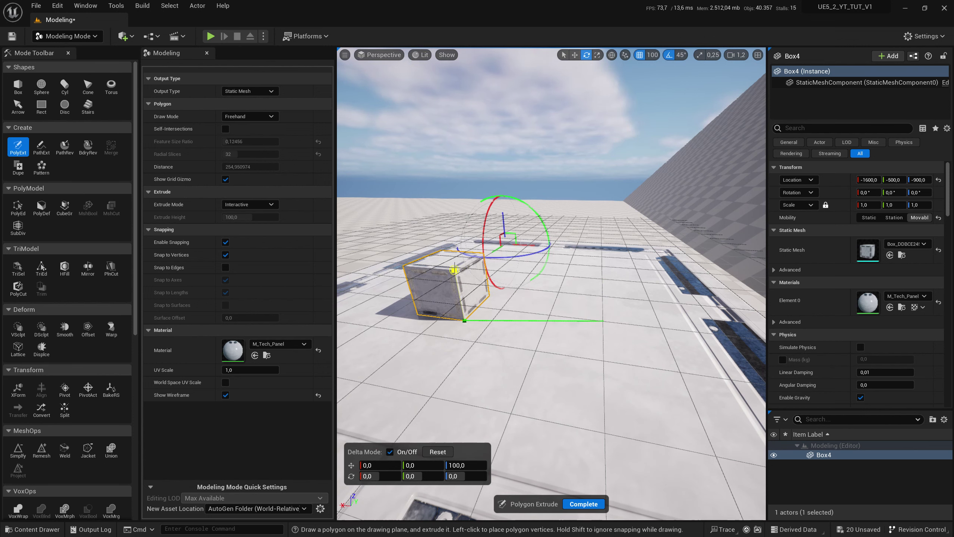
{"action": "right_click_drag", "start_coordinate": [476, 290], "coordinate": [561, 313]}
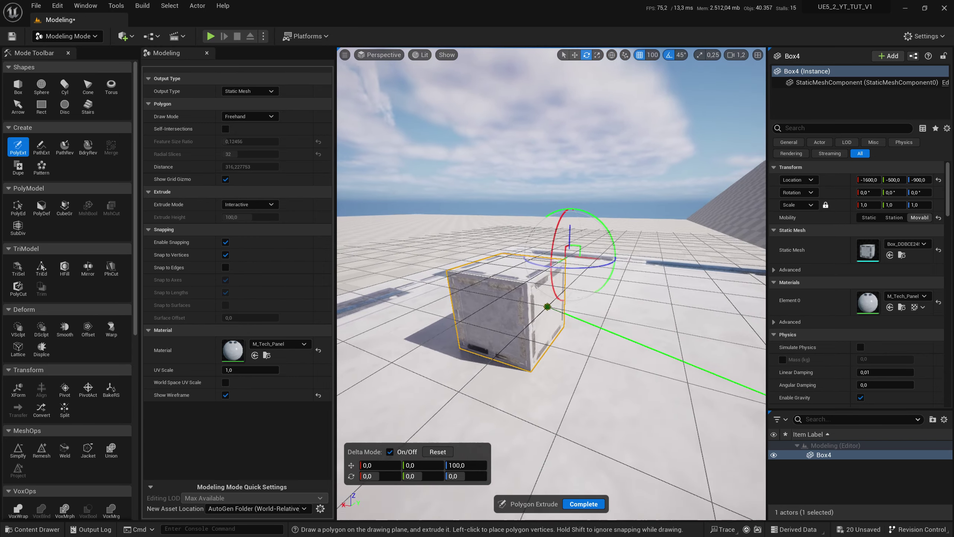
Draw a closed four-corner outline starting at the cube's bottom corner.
{"action": "left_click", "coordinate": [526, 438]}
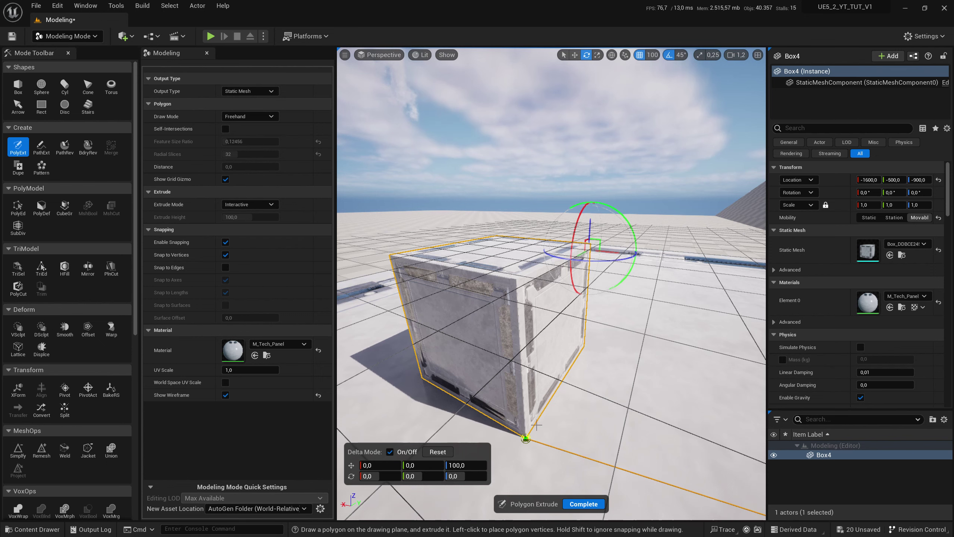
{"action": "middle_click_drag", "start_coordinate": [663, 315], "coordinate": [665, 291]}
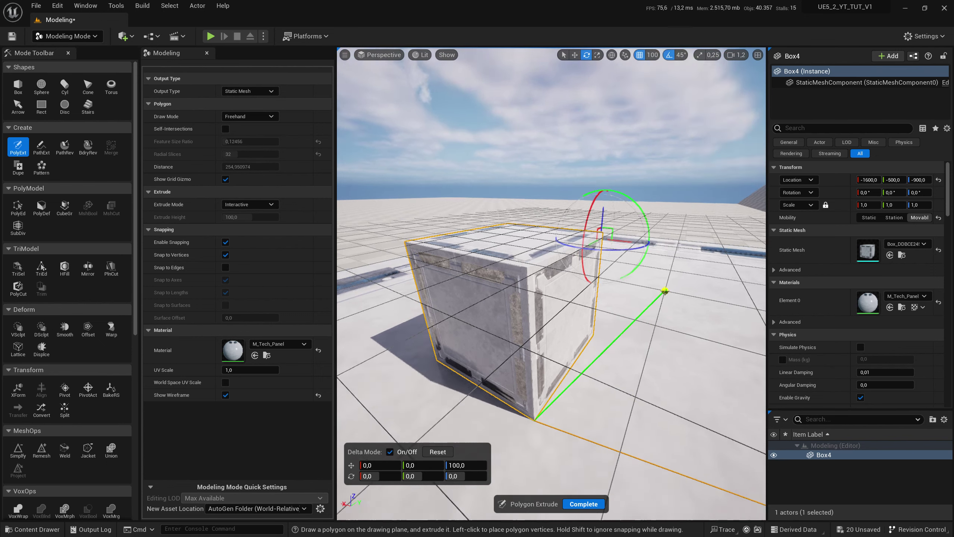
{"action": "scroll", "coordinate": [665, 291], "scroll_direction": "down", "scroll_amount": 5}
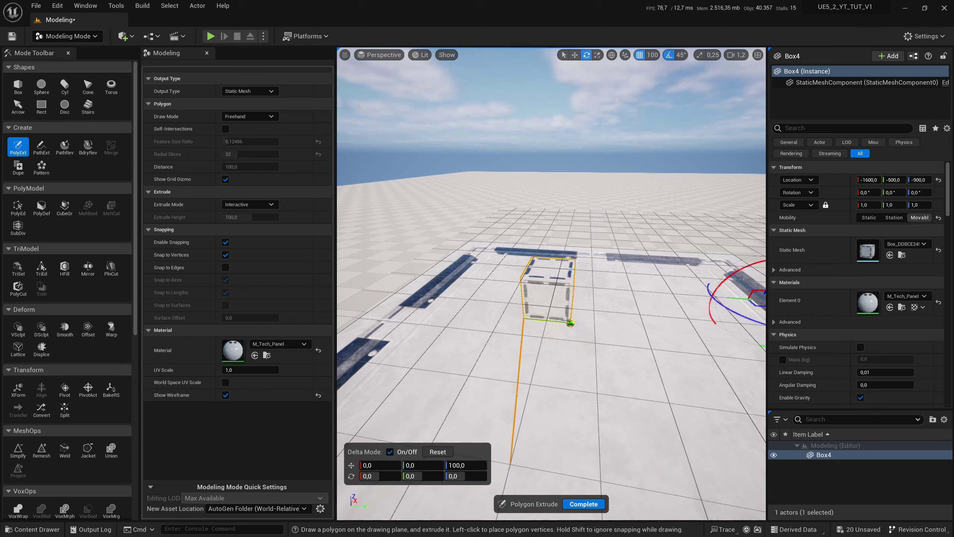
{"action": "left_click", "coordinate": [570, 323]}
{"action": "left_click", "coordinate": [524, 318]}
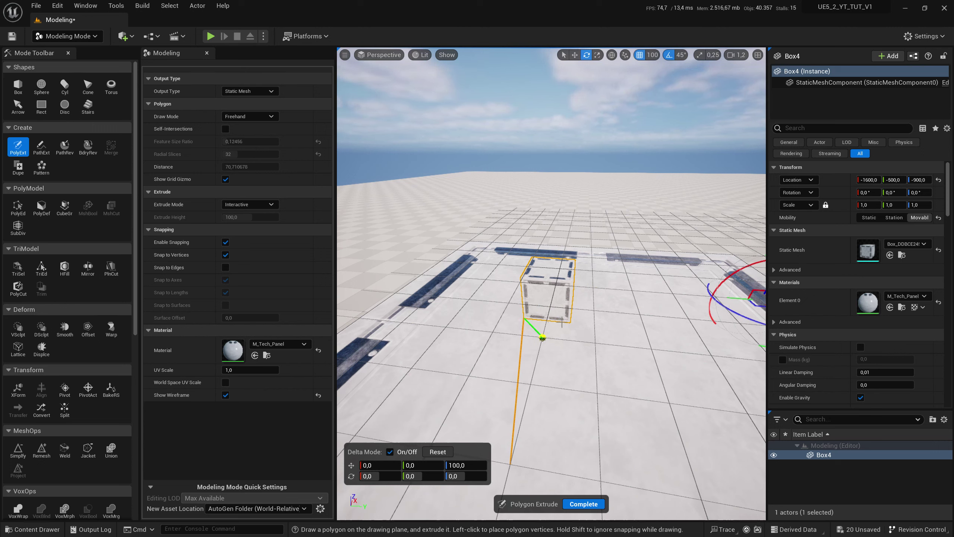
{"action": "left_click", "coordinate": [570, 323]}
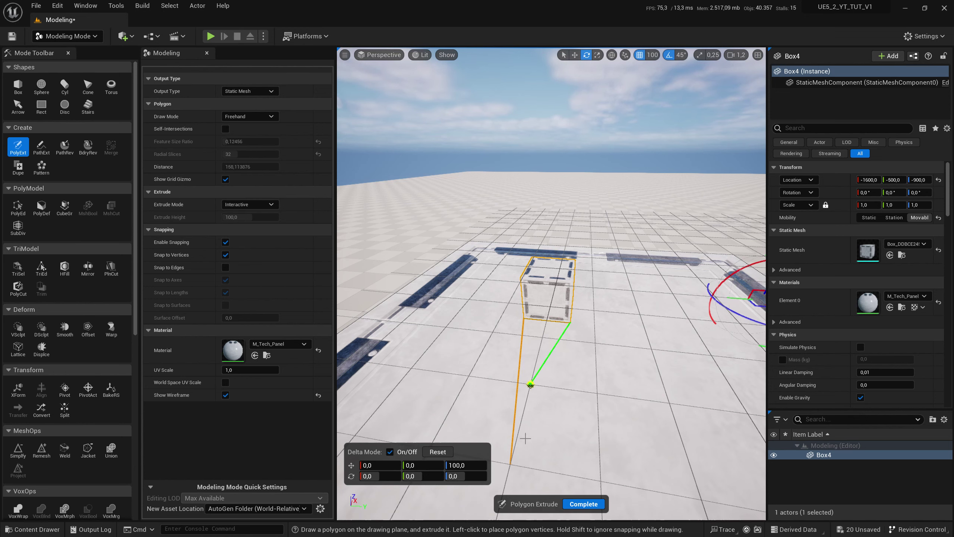
Extrude the outline 100 units into the mesh Extrude and view it from below.
{"action": "left_click", "coordinate": [511, 463]}
{"action": "left_click", "coordinate": [571, 331]}
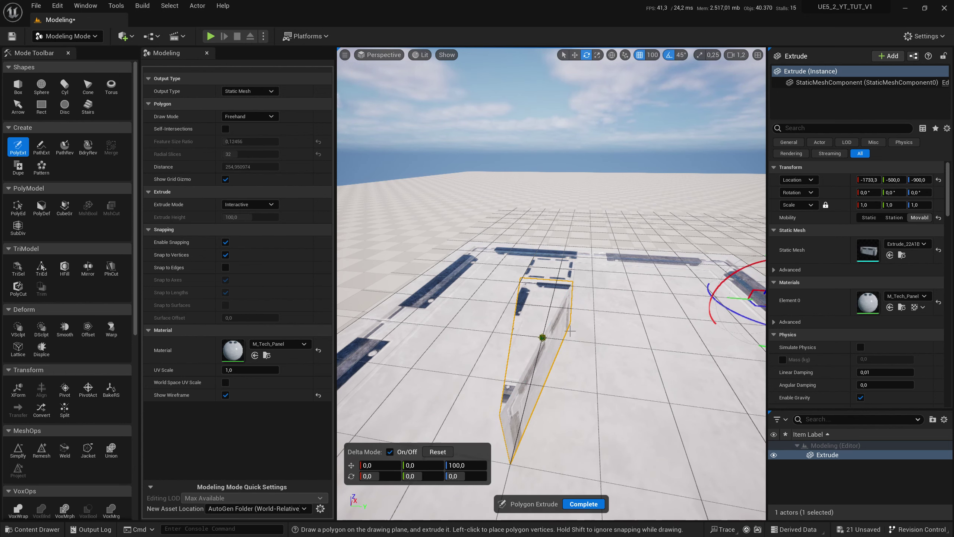
{"action": "right_click_drag", "start_coordinate": [629, 312], "coordinate": [641, 489]}
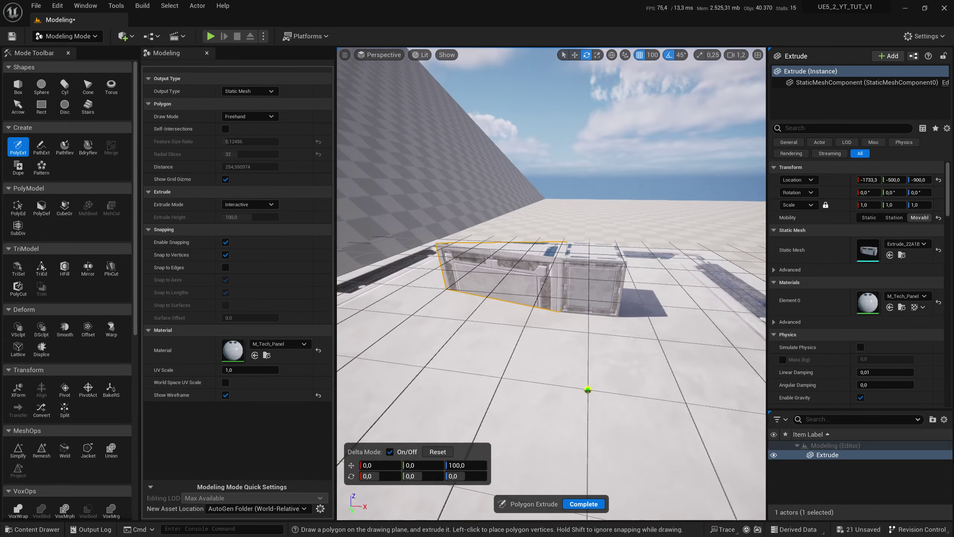
{"action": "scroll", "coordinate": [640, 491], "scroll_direction": "up", "scroll_amount": 5}
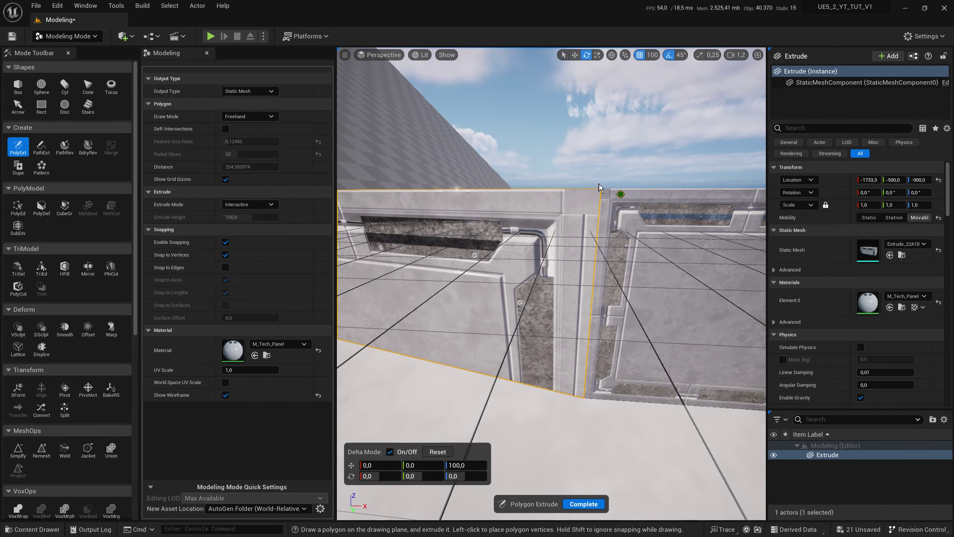
{"action": "scroll", "coordinate": [561, 294], "scroll_direction": "down", "scroll_amount": 10}
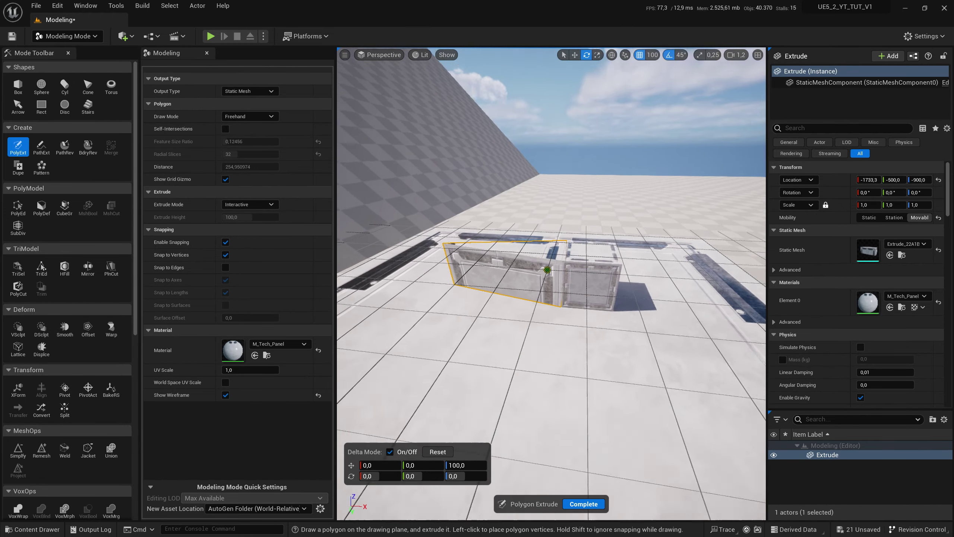
{"action": "scroll", "coordinate": [565, 288], "scroll_direction": "up", "scroll_amount": 5}
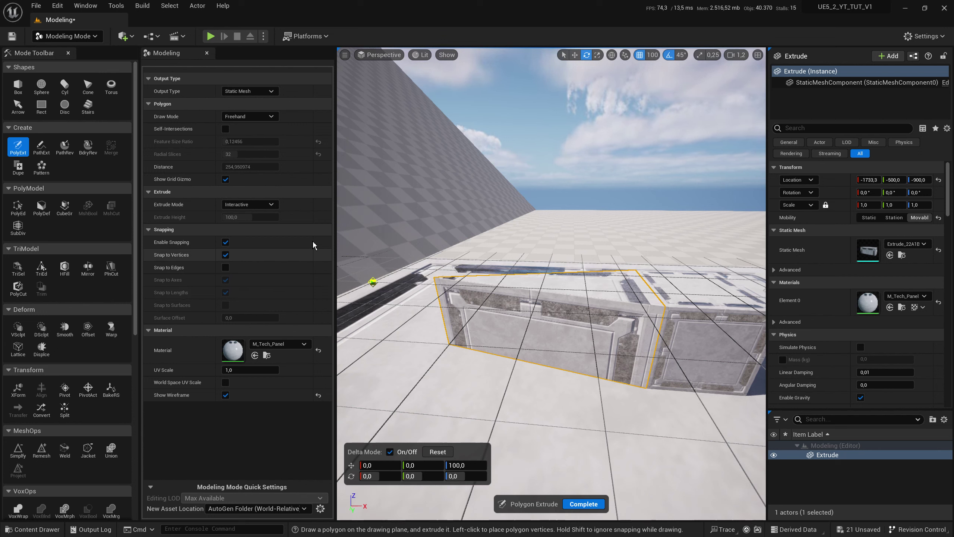
Turn off grid snapping and place the first three corners of a notched outline.
{"action": "left_click", "coordinate": [641, 54]}
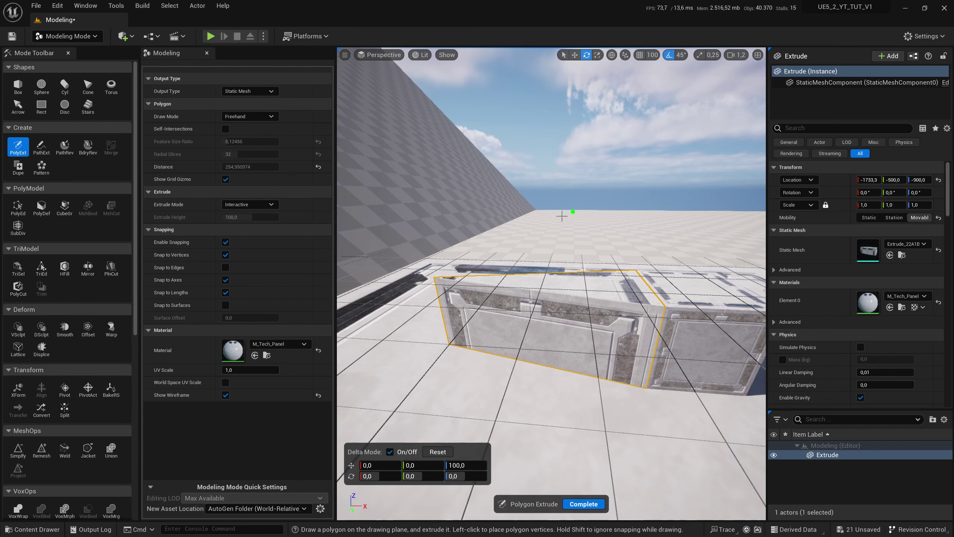
{"action": "right_click_drag", "start_coordinate": [529, 352], "coordinate": [544, 320]}
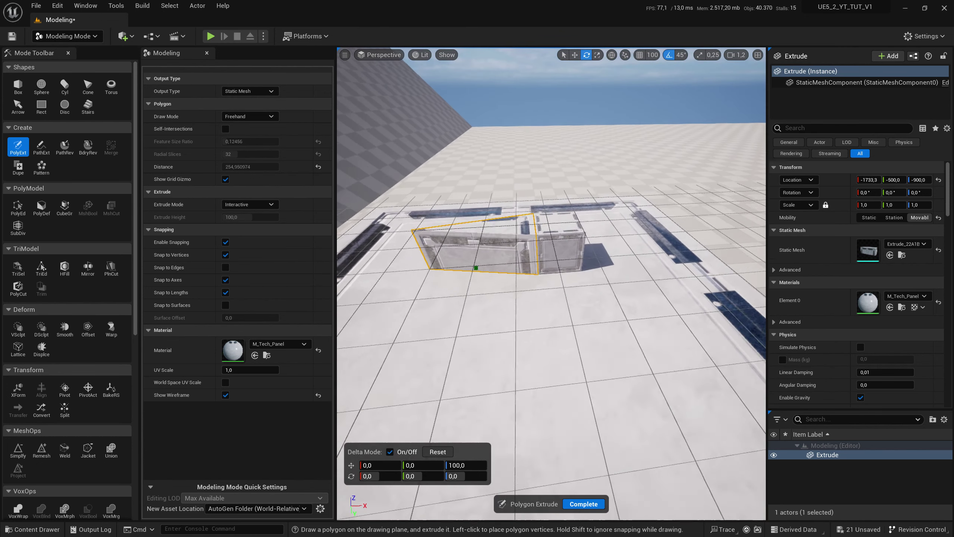
{"action": "left_click", "coordinate": [534, 318]}
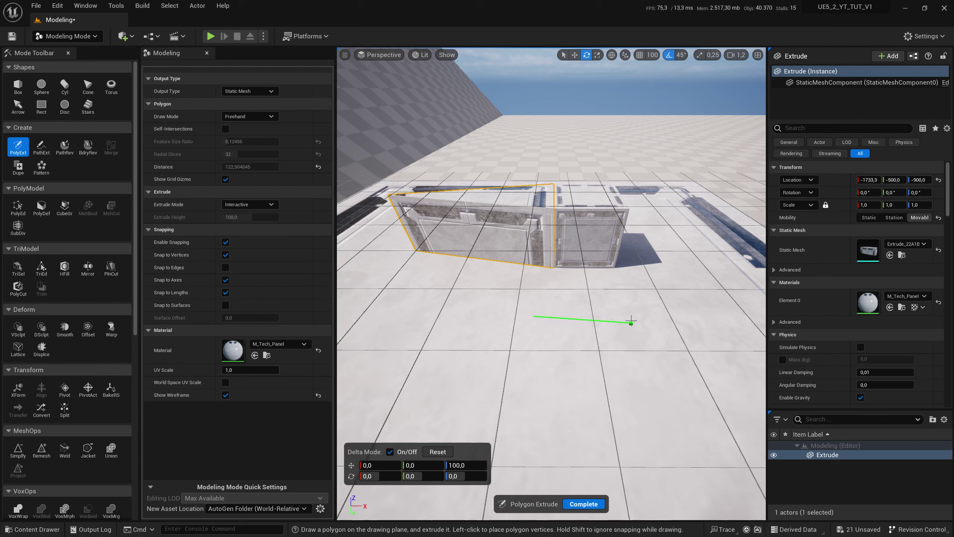
{"action": "left_click", "coordinate": [651, 317]}
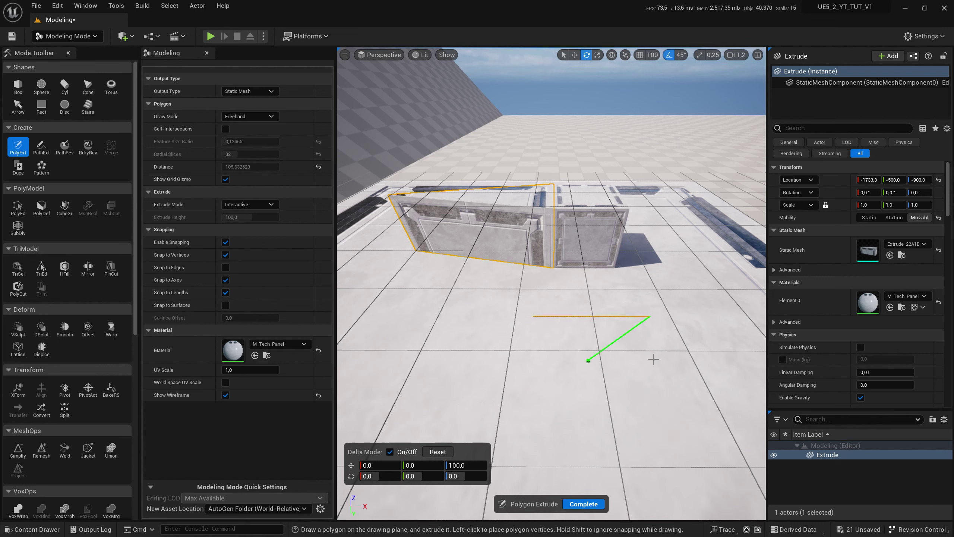
{"action": "left_click", "coordinate": [668, 359]}
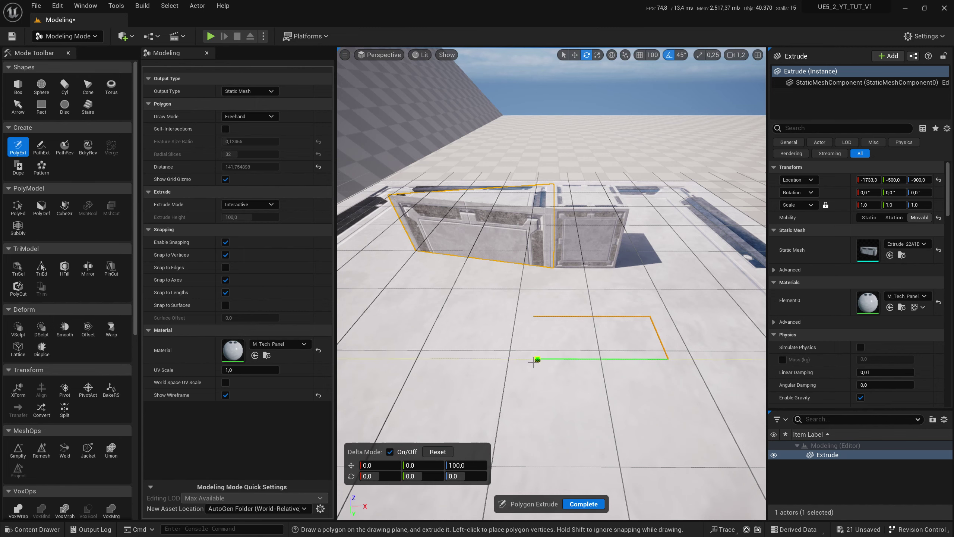
Add the remaining corner, close the outline and extrude it as Extrude2.
{"action": "mouse_move", "coordinate": [530, 360]}
{"action": "right_mouse_down"}
{"action": "mouse_move", "coordinate": [528, 338]}
{"action": "mouse_move", "coordinate": [560, 365]}
{"action": "right_mouse_up"}
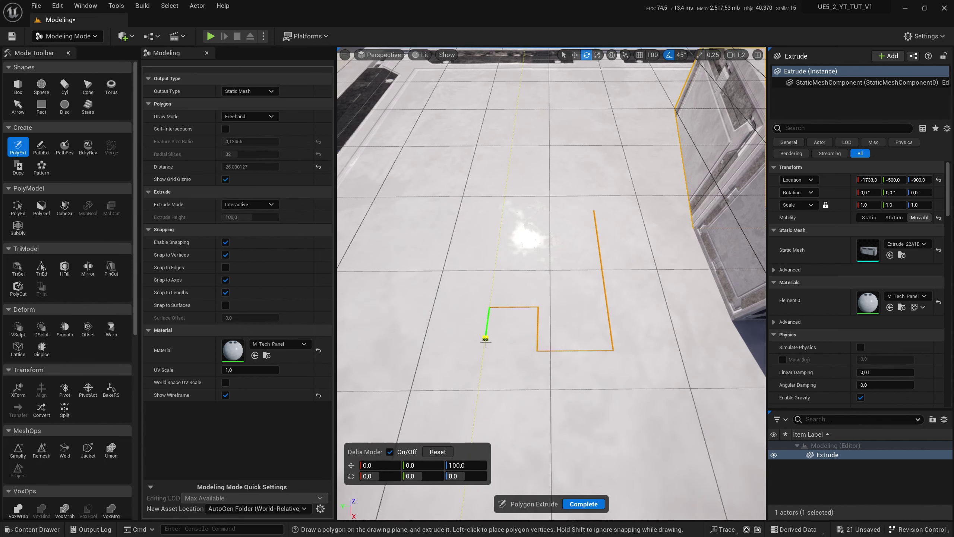
{"action": "mouse_move", "coordinate": [483, 353]}
{"action": "right_mouse_down"}
{"action": "mouse_move", "coordinate": [542, 380]}
{"action": "mouse_move", "coordinate": [528, 286]}
{"action": "right_mouse_up"}
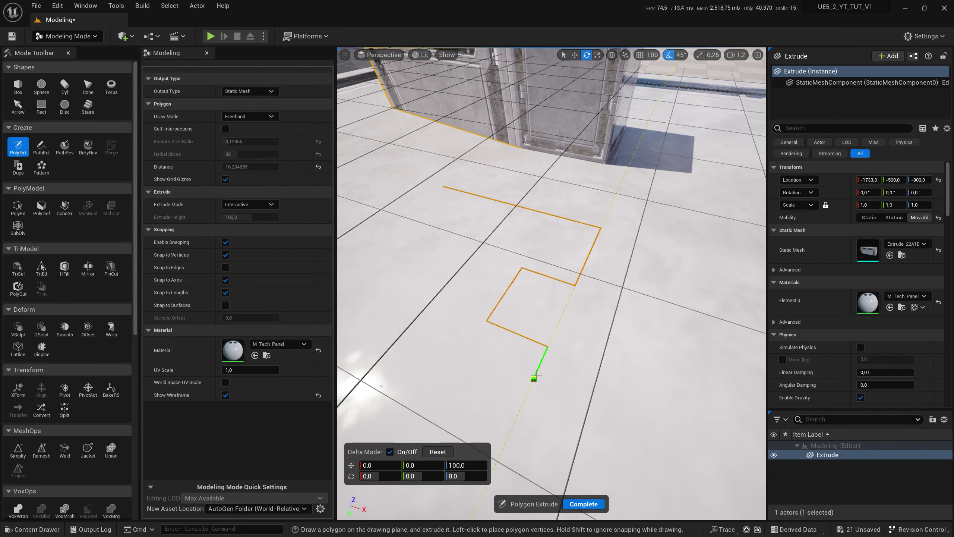
{"action": "left_click", "coordinate": [526, 395]}
{"action": "middle_click_drag", "start_coordinate": [404, 347], "coordinate": [381, 314]}
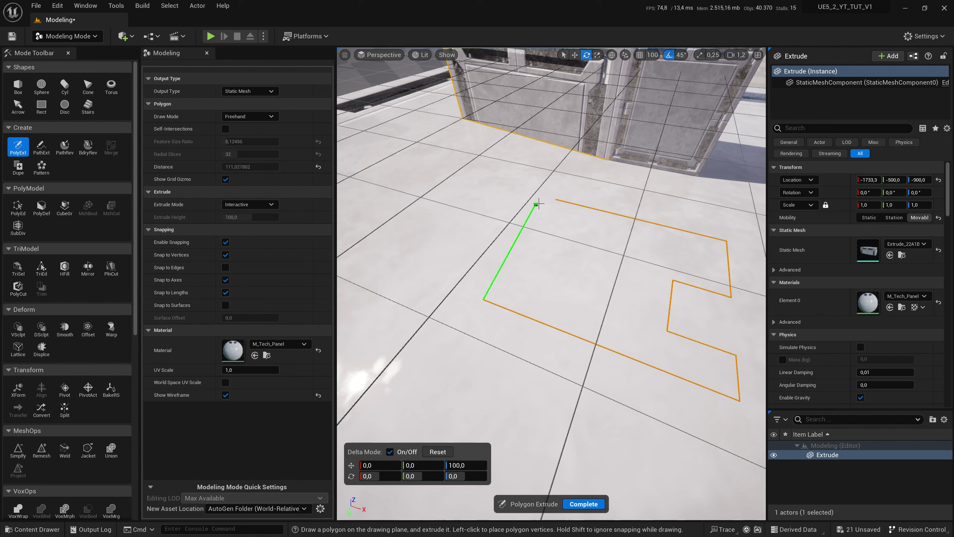
{"action": "left_click", "coordinate": [555, 201]}
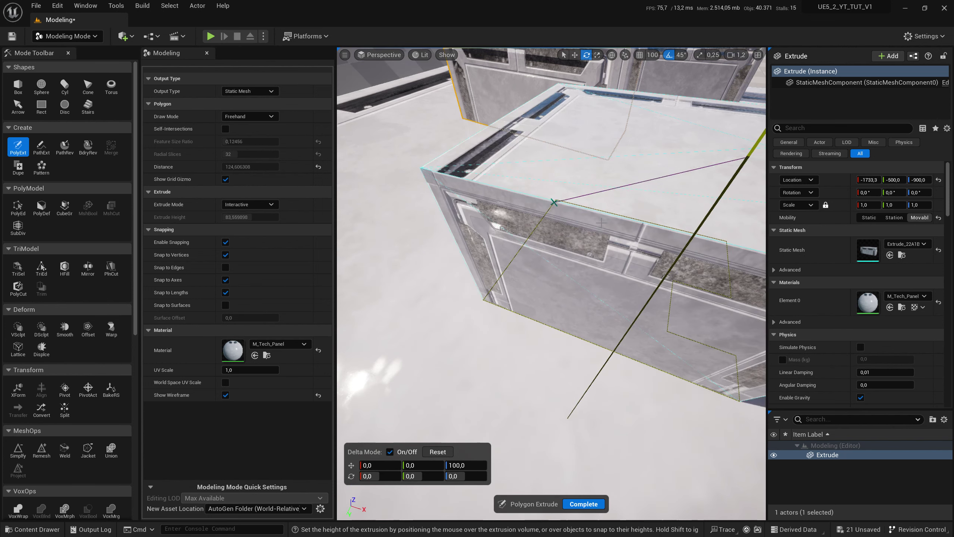
{"action": "left_click", "coordinate": [653, 236]}
Orbit and zoom around the new Extrude2 block to inspect it.
{"action": "scroll", "coordinate": [653, 236], "scroll_direction": "down", "scroll_amount": 5}
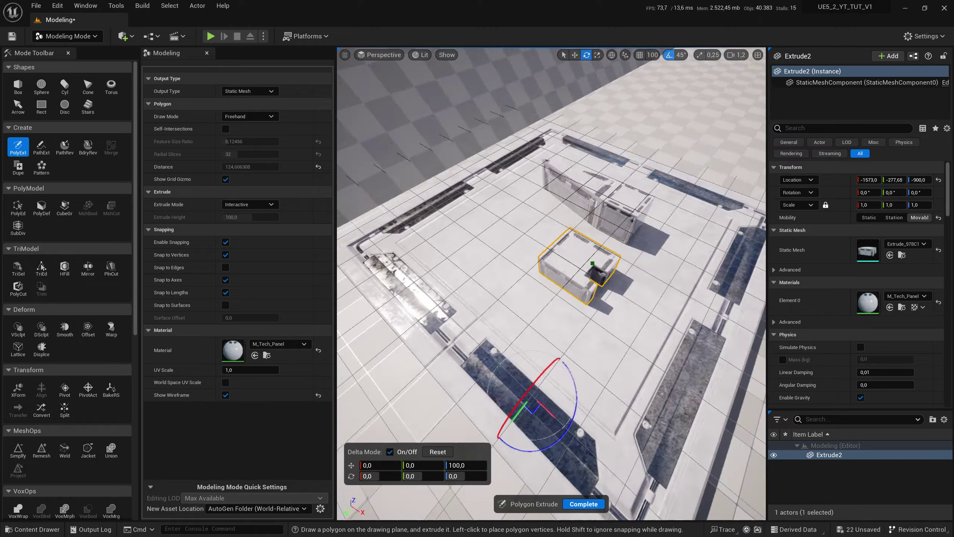
{"action": "right_click_drag", "start_coordinate": [653, 236], "coordinate": [686, 276]}
{"action": "scroll", "coordinate": [686, 276], "scroll_direction": "up", "scroll_amount": 5}
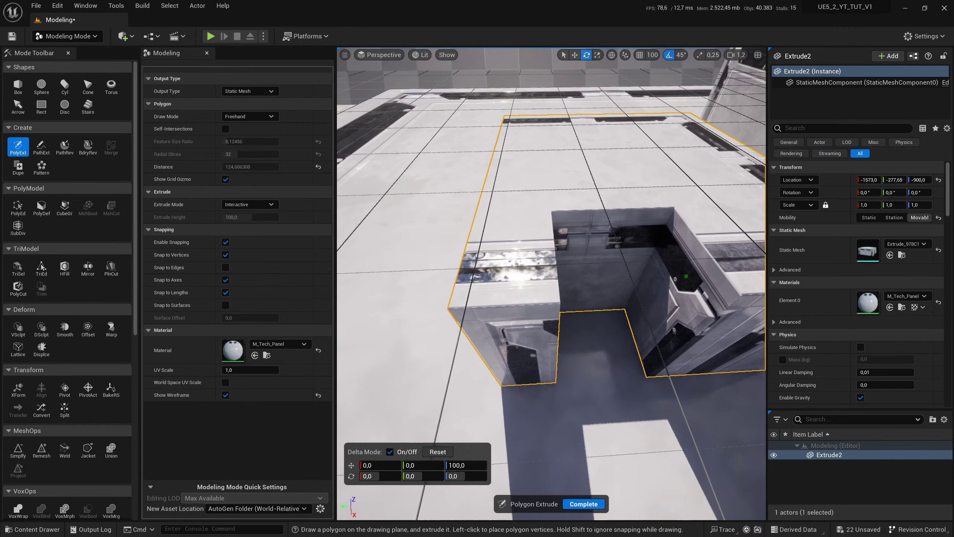
{"action": "scroll", "coordinate": [686, 277], "scroll_direction": "down", "scroll_amount": 5}
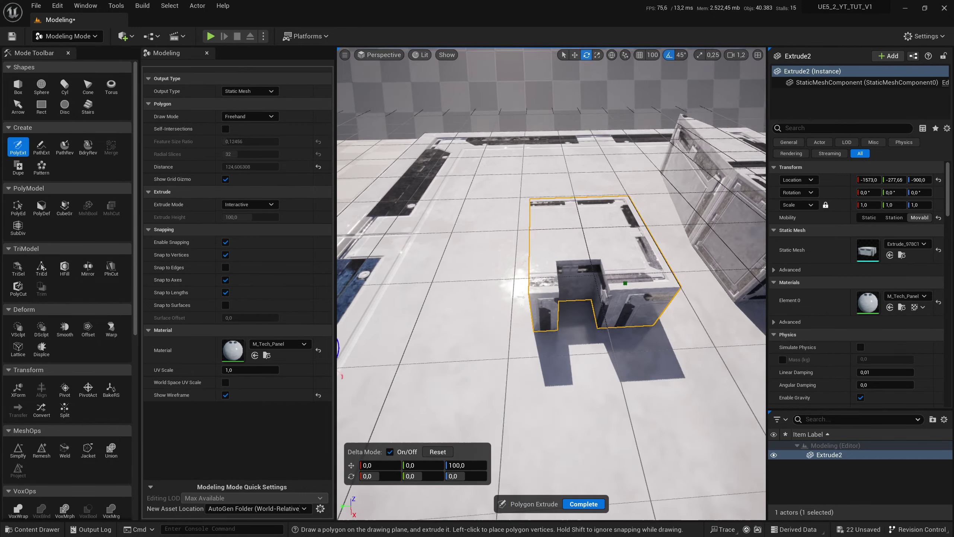
{"action": "scroll", "coordinate": [654, 236], "scroll_direction": "up", "scroll_amount": 4}
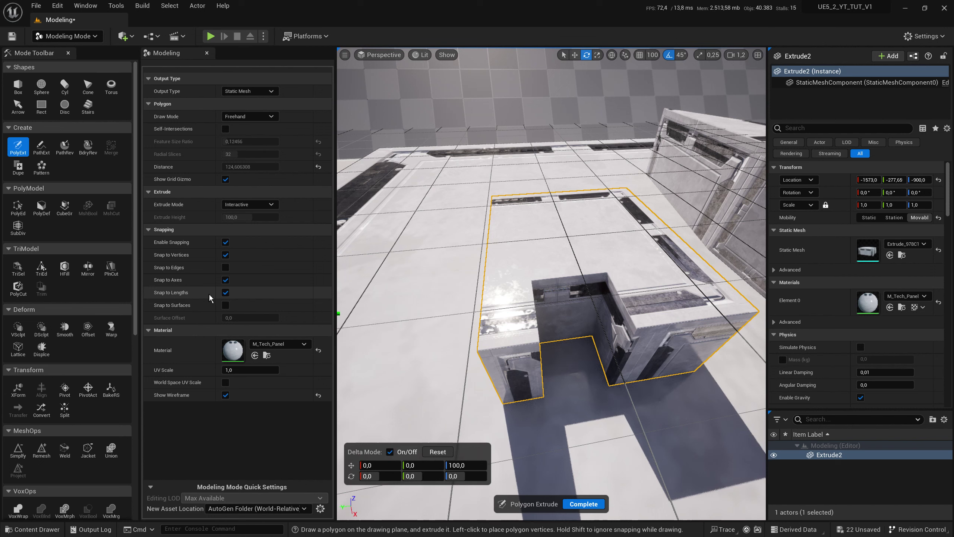
Uncheck Snap to Lengths and Snap to Vertices, then place a new outline's first corner.
{"action": "left_click", "coordinate": [226, 293]}
{"action": "left_click", "coordinate": [226, 255]}
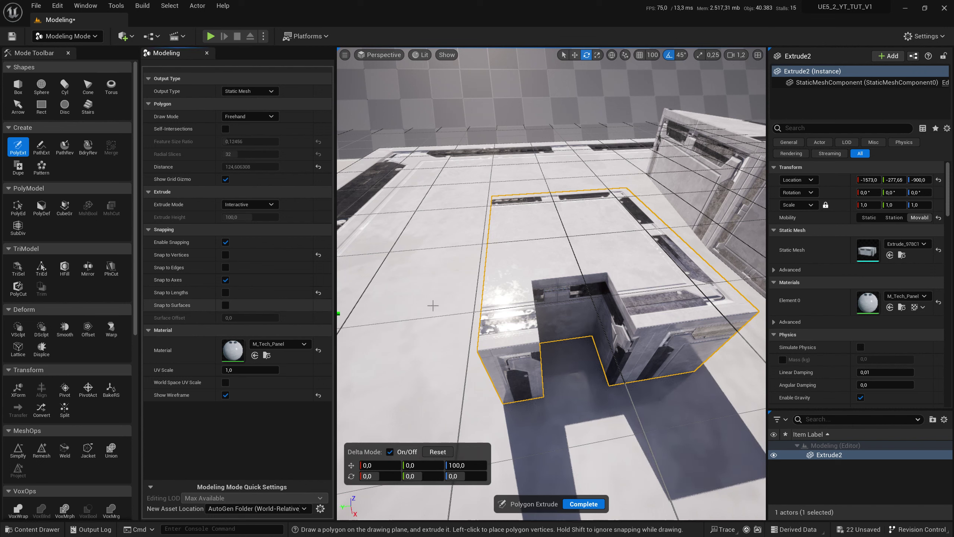
{"action": "scroll", "coordinate": [468, 296], "scroll_direction": "down", "scroll_amount": 5}
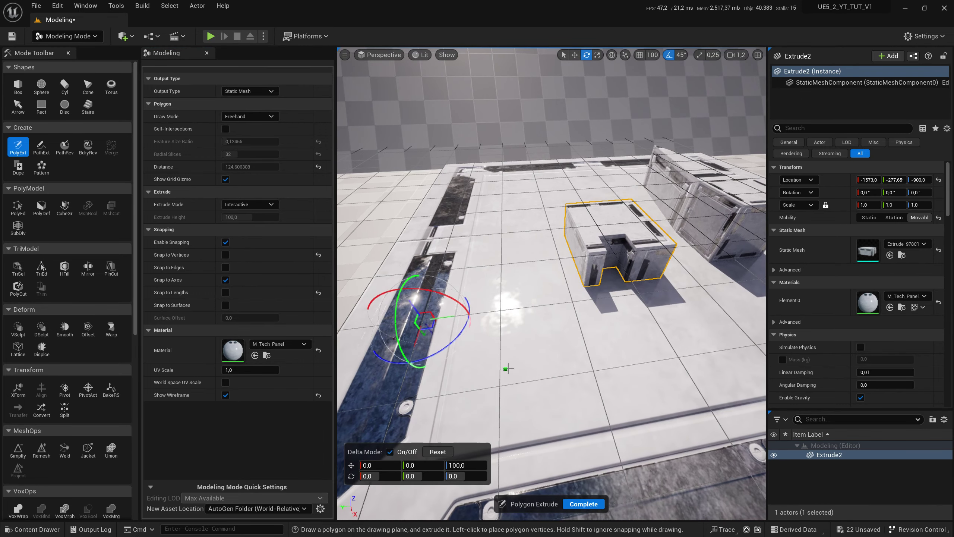
{"action": "left_click", "coordinate": [529, 353]}
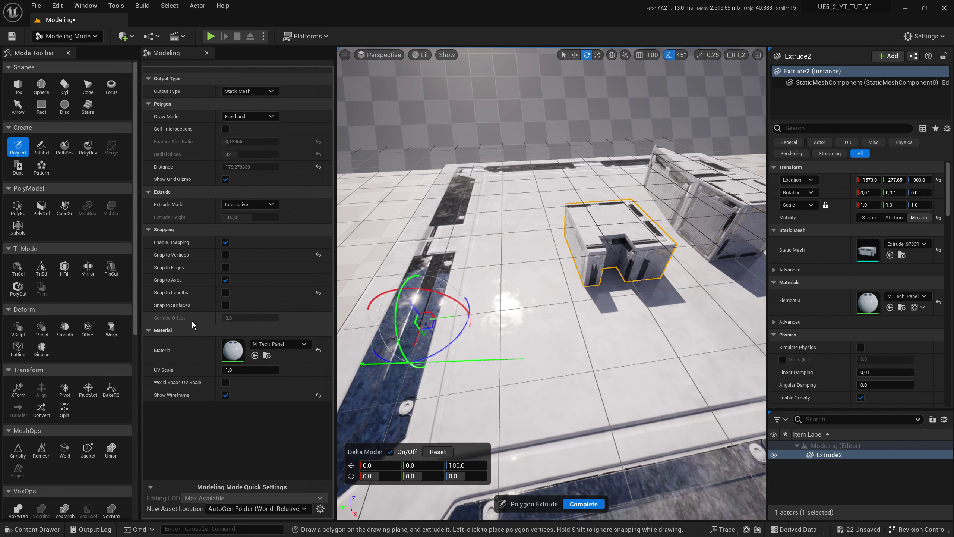
Enable Snap to Surfaces and raise the Surface Offset to 2.844907.
{"action": "left_click", "coordinate": [225, 305]}
{"action": "left_click", "coordinate": [233, 315]}
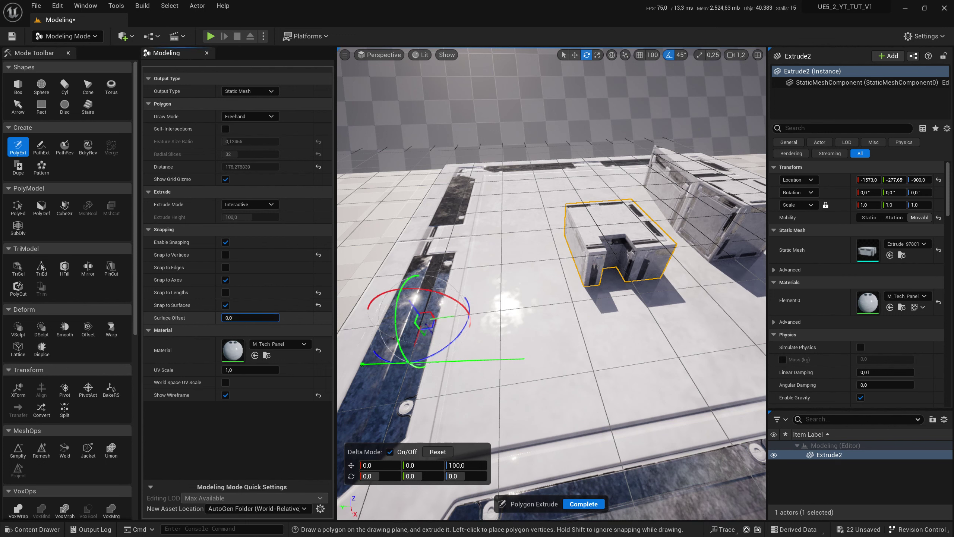
{"action": "left_click_drag", "start_coordinate": [251, 317], "coordinate": [256, 316]}
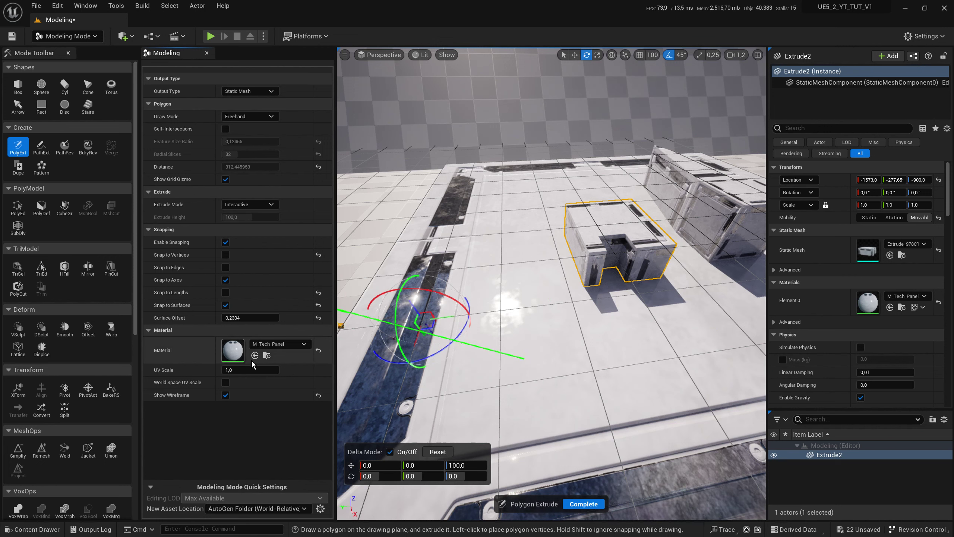
{"action": "left_click_drag", "start_coordinate": [234, 320], "coordinate": [254, 317]}
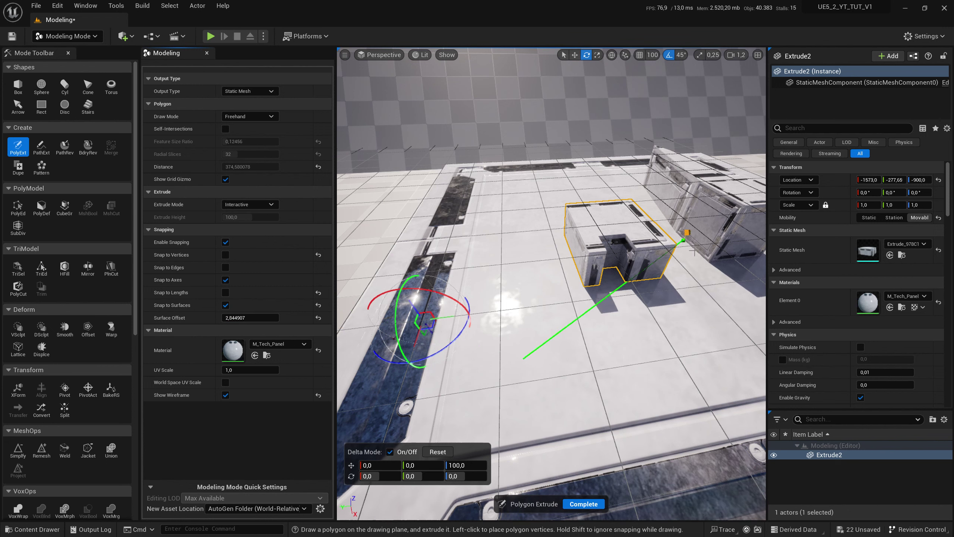
Draw an angled polygon, close it and extrude it into the mesh Extrude3.
{"action": "mouse_move", "coordinate": [677, 313]}
{"action": "right_mouse_down"}
{"action": "mouse_move", "coordinate": [546, 316]}
{"action": "mouse_move", "coordinate": [681, 297]}
{"action": "right_mouse_up"}
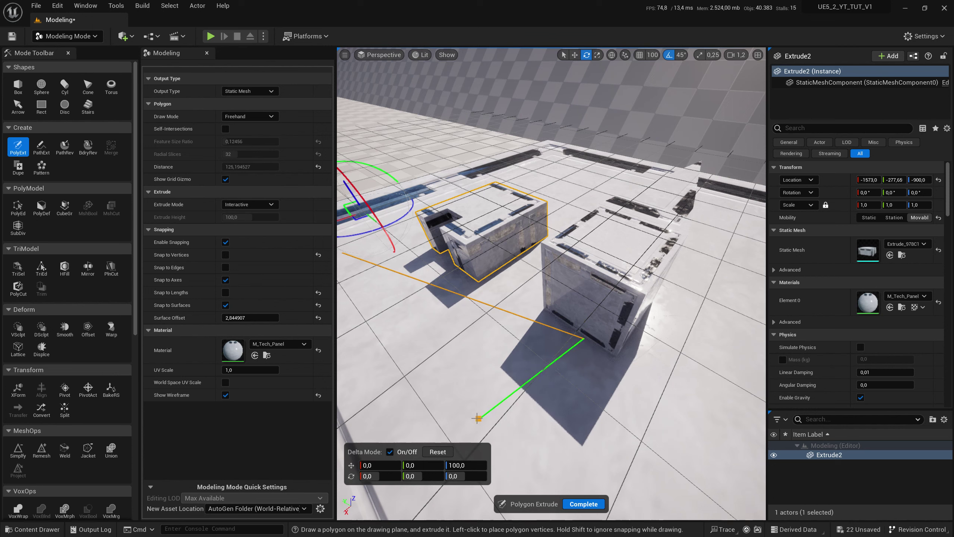
{"action": "left_click", "coordinate": [453, 401]}
{"action": "left_click", "coordinate": [344, 252]}
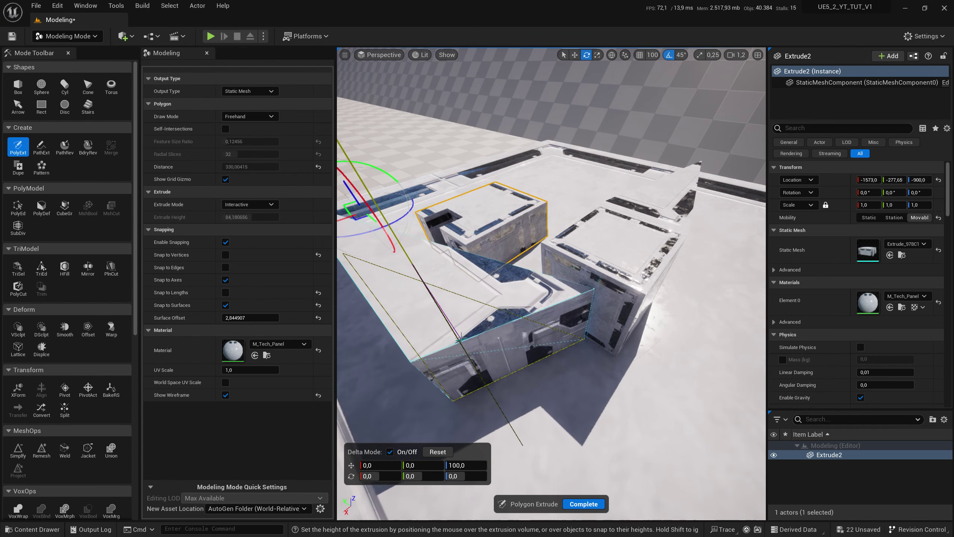
{"action": "left_click", "coordinate": [579, 333]}
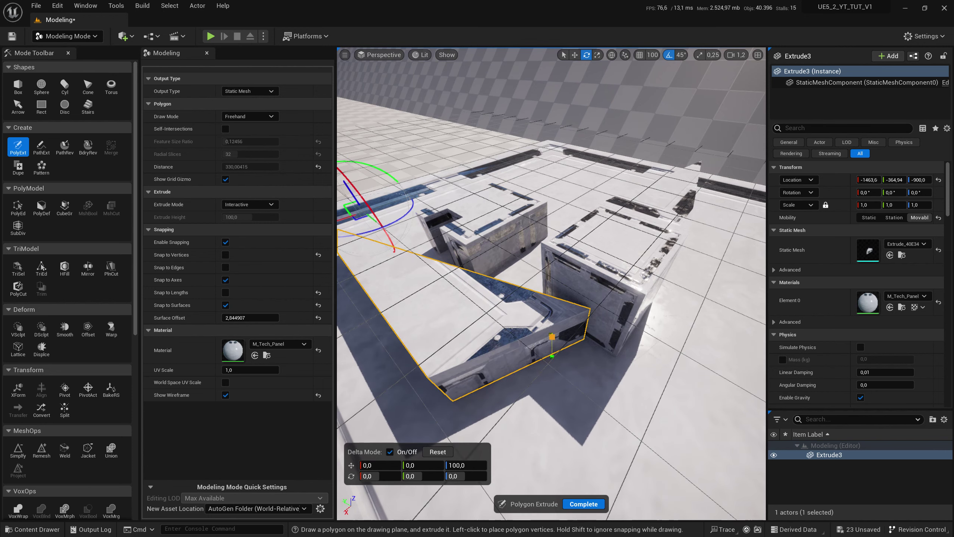
{"action": "scroll", "coordinate": [552, 336], "scroll_direction": "down", "scroll_amount": 10}
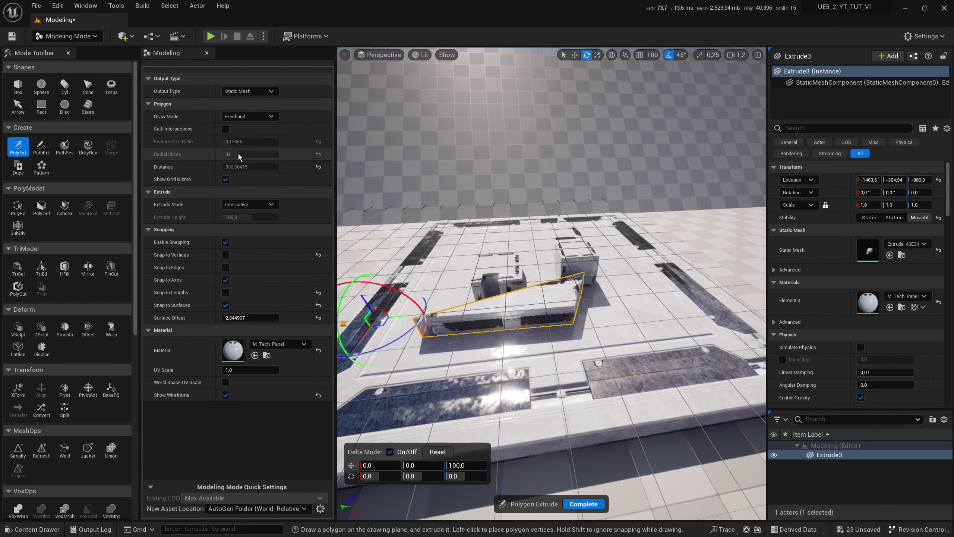
Check the output type choices and keep Static Mesh for the polygon extrude.
{"action": "left_click", "coordinate": [256, 90]}
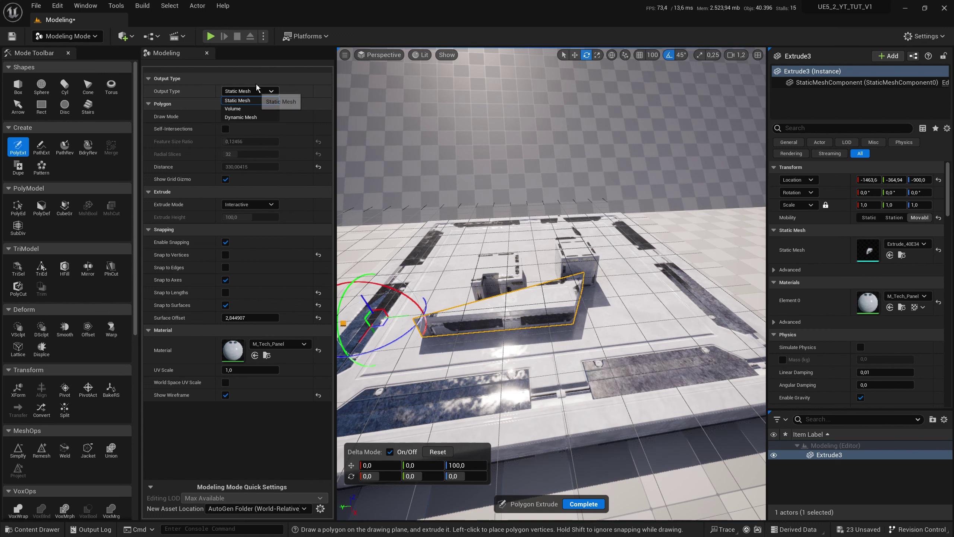
{"action": "left_click", "coordinate": [255, 84]}
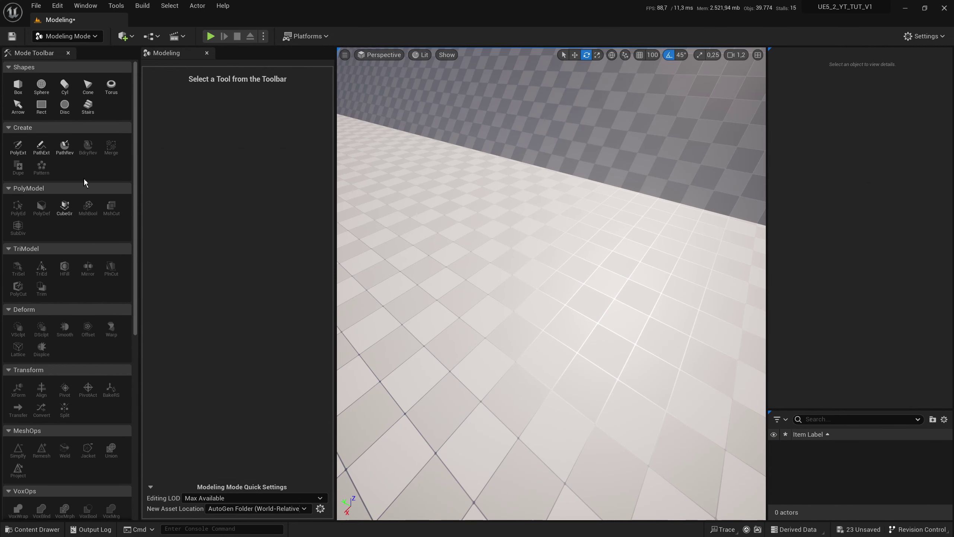
Draw a closed bent path, lock its width and height, and commit it as the Path mesh.
{"action": "left_click", "coordinate": [39, 149]}
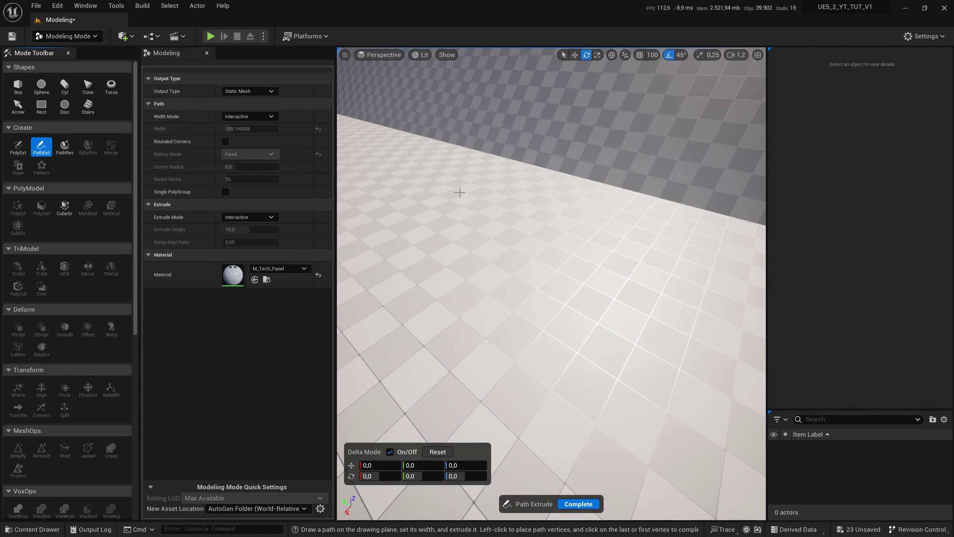
{"action": "left_click", "coordinate": [476, 200]}
{"action": "left_click", "coordinate": [404, 339]}
{"action": "left_click", "coordinate": [678, 259]}
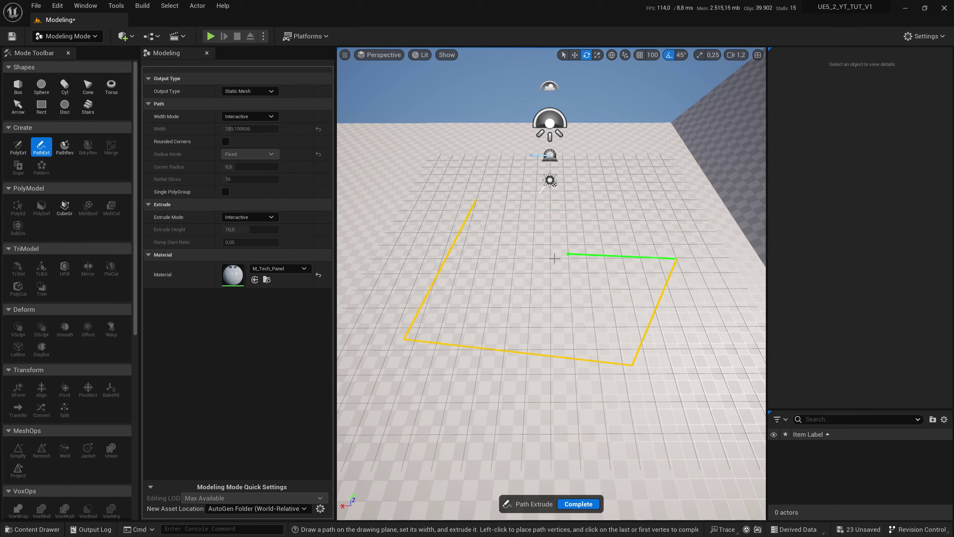
{"action": "left_click", "coordinate": [474, 198]}
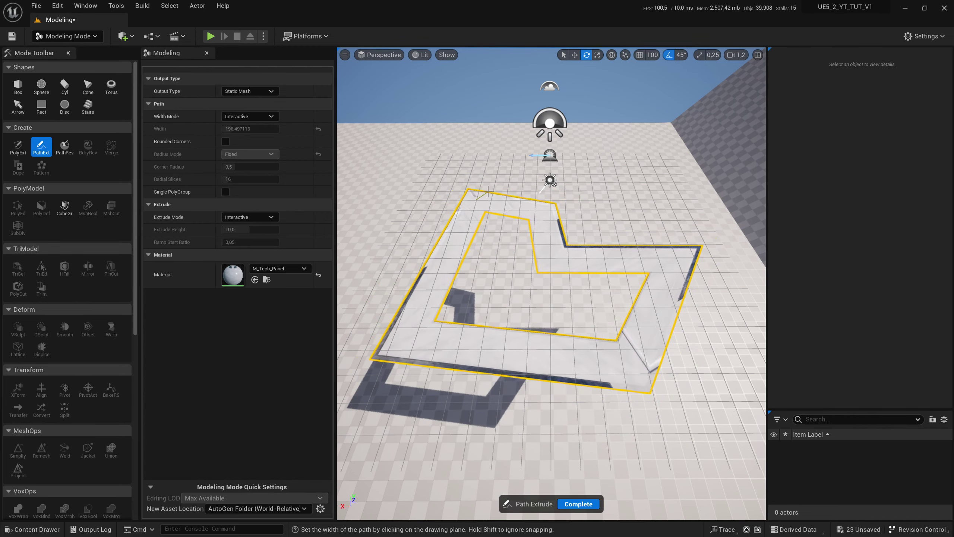
{"action": "left_click", "coordinate": [488, 191]}
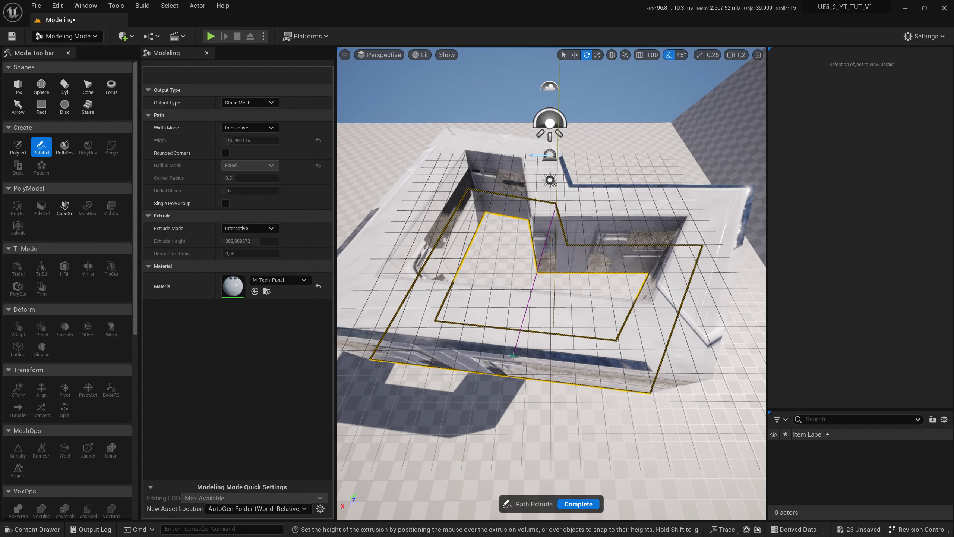
{"action": "left_click", "coordinate": [608, 312]}
{"action": "mouse_move", "coordinate": [523, 292]}
{"action": "right_mouse_down"}
{"action": "mouse_move", "coordinate": [639, 242]}
{"action": "mouse_move", "coordinate": [509, 380]}
{"action": "mouse_move", "coordinate": [519, 432]}
{"action": "mouse_move", "coordinate": [521, 293]}
{"action": "right_mouse_up"}
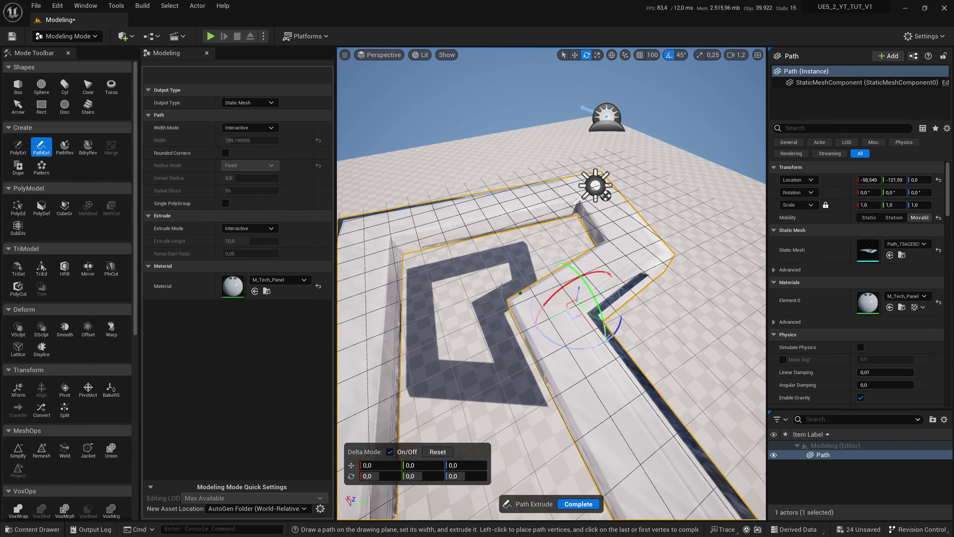
Turn on Rounded Corners and draw a closed triangular path on open floor.
{"action": "left_click", "coordinate": [226, 153]}
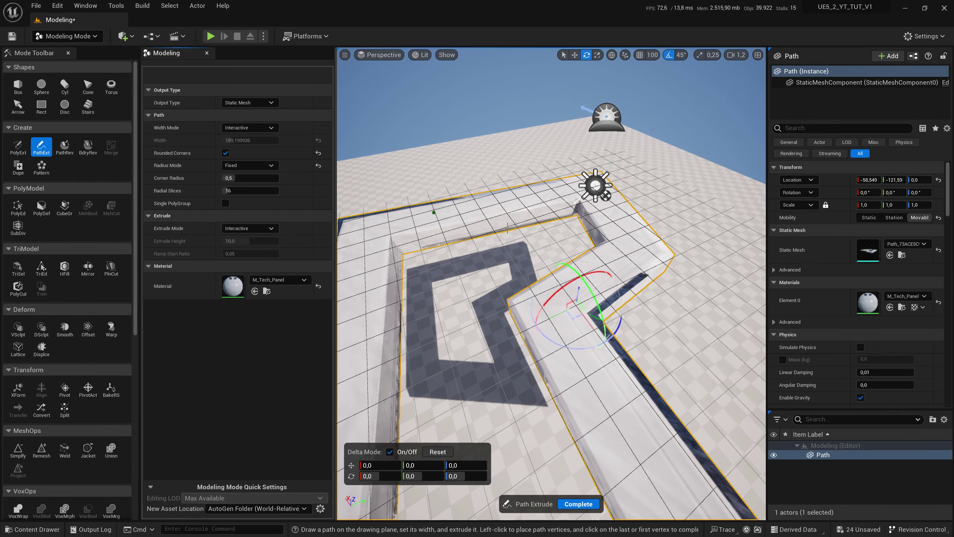
{"action": "mouse_move", "coordinate": [376, 181]}
{"action": "right_mouse_down"}
{"action": "mouse_move", "coordinate": [398, 211]}
{"action": "mouse_move", "coordinate": [516, 282]}
{"action": "right_mouse_up"}
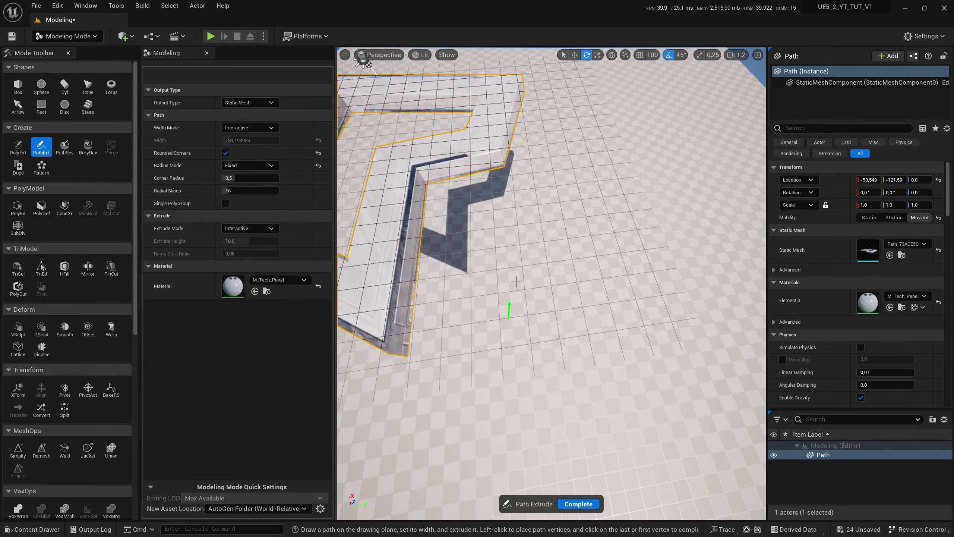
{"action": "left_click", "coordinate": [509, 319]}
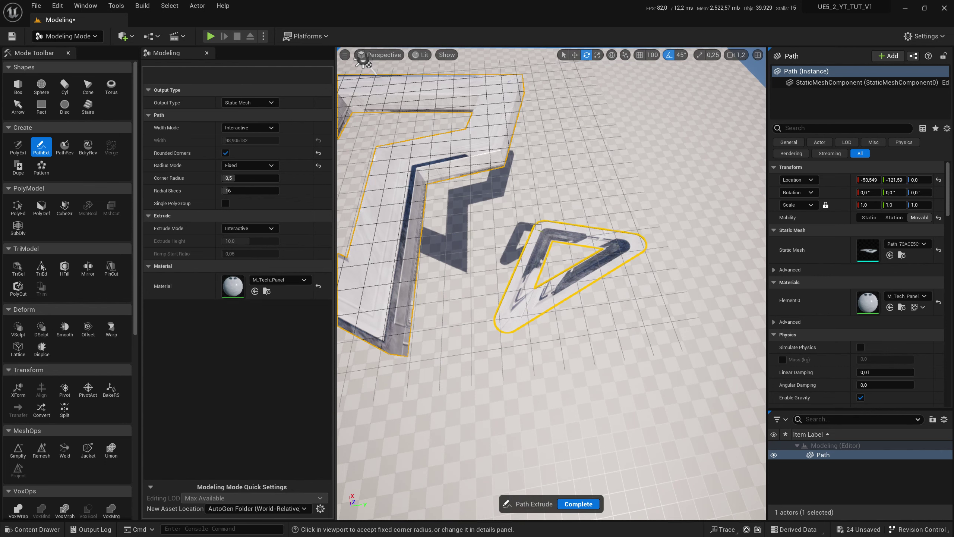
Set the path Width Mode to Fixed while keeping Extrude Mode as Interactive.
{"action": "scroll", "coordinate": [542, 222], "scroll_direction": "up", "scroll_amount": 2}
{"action": "scroll", "coordinate": [537, 222], "scroll_direction": "up", "scroll_amount": 2}
{"action": "scroll", "coordinate": [530, 220], "scroll_direction": "up", "scroll_amount": 1}
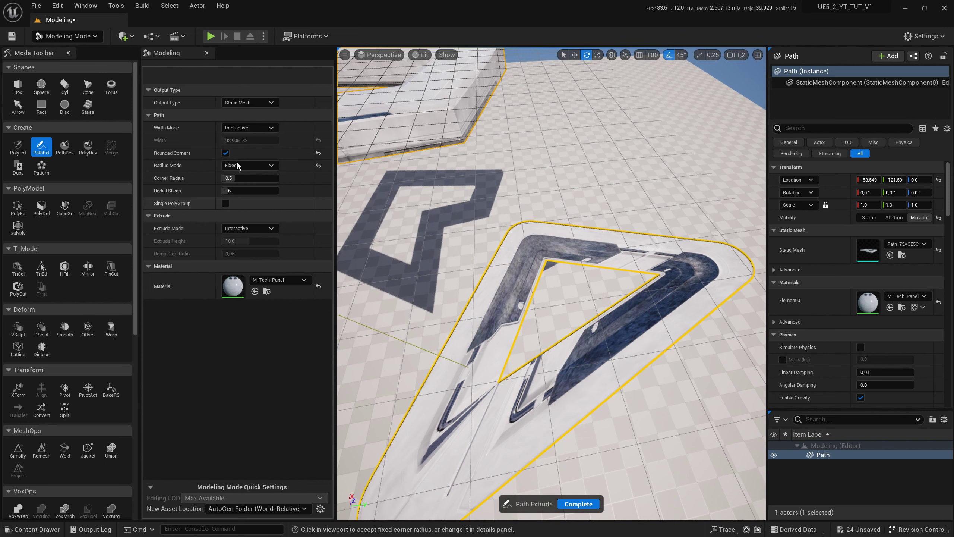
{"action": "left_click", "coordinate": [269, 129]}
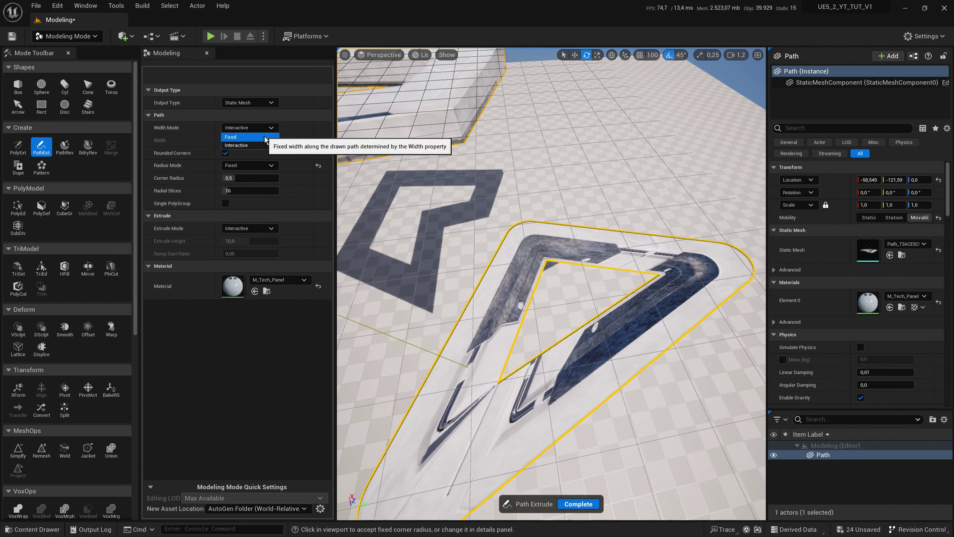
{"action": "left_click", "coordinate": [266, 138]}
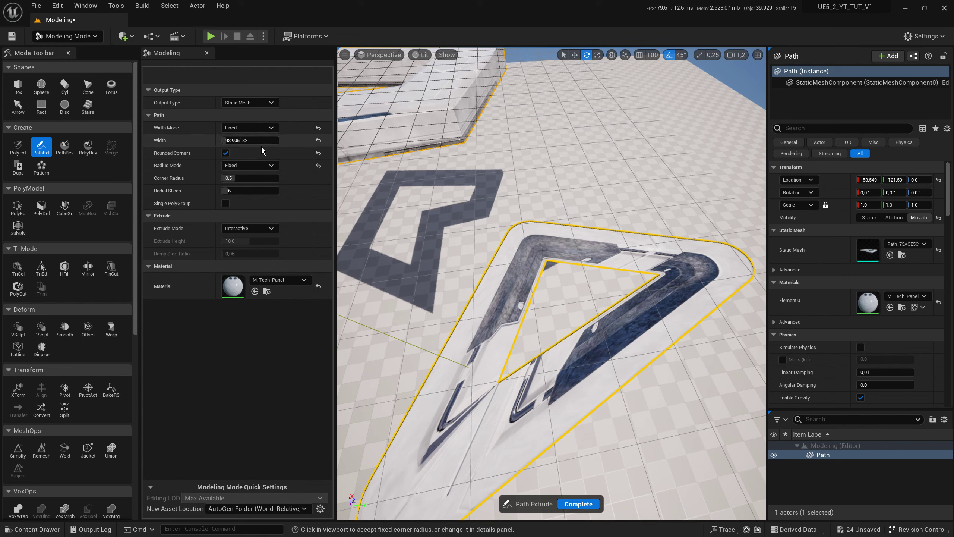
{"action": "left_click", "coordinate": [274, 228]}
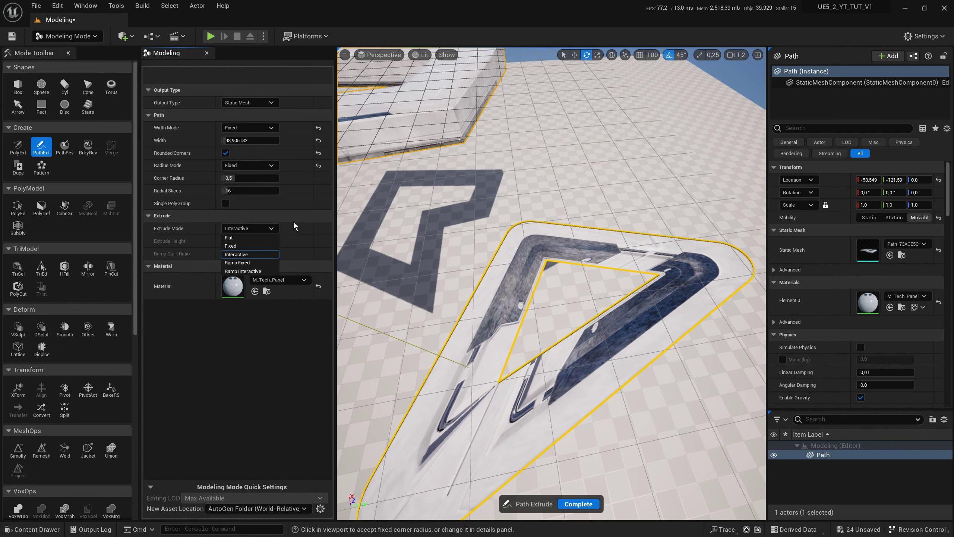
{"action": "left_click", "coordinate": [258, 372]}
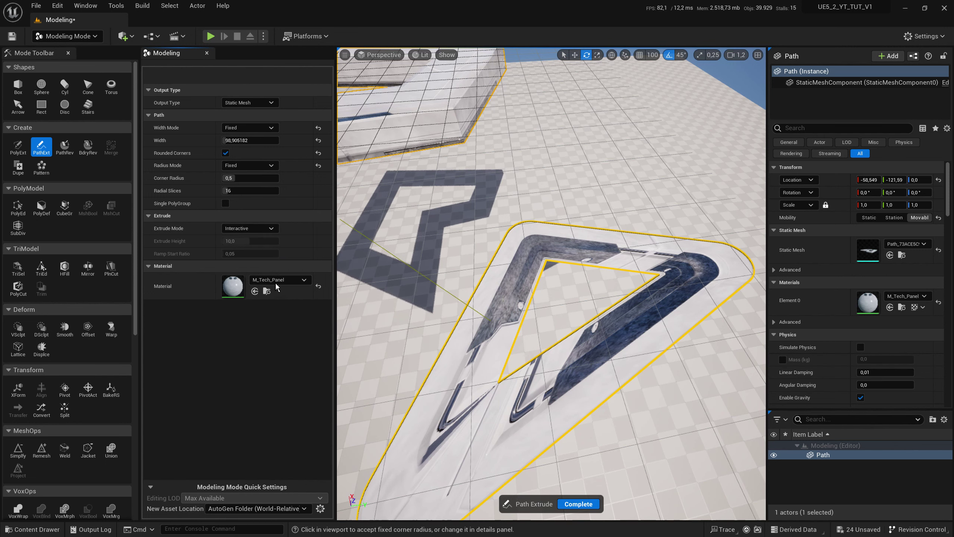
Commit the rounded triangular extrusion and start the Revolve PolyPath tool.
{"action": "scroll", "coordinate": [552, 138], "scroll_direction": "down", "scroll_amount": 3}
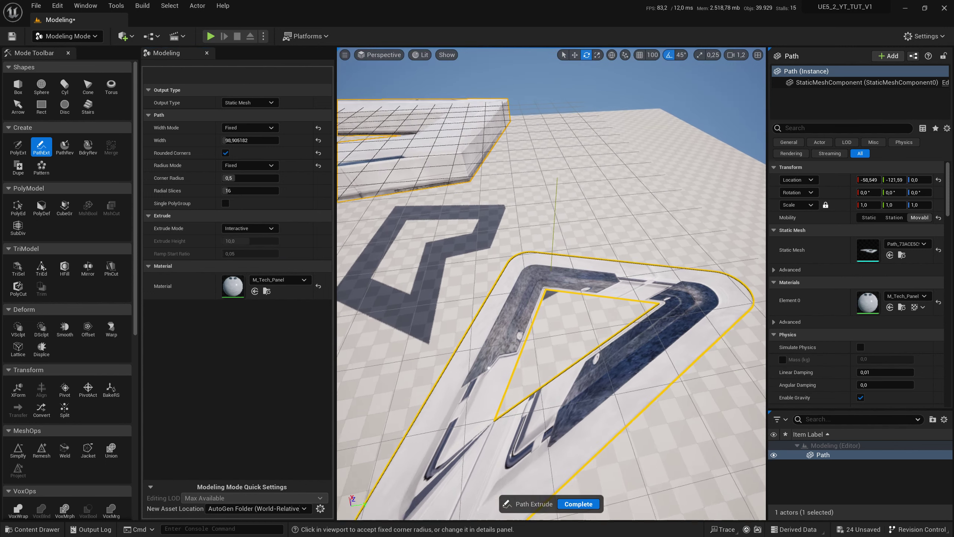
{"action": "scroll", "coordinate": [552, 137], "scroll_direction": "down", "scroll_amount": 3}
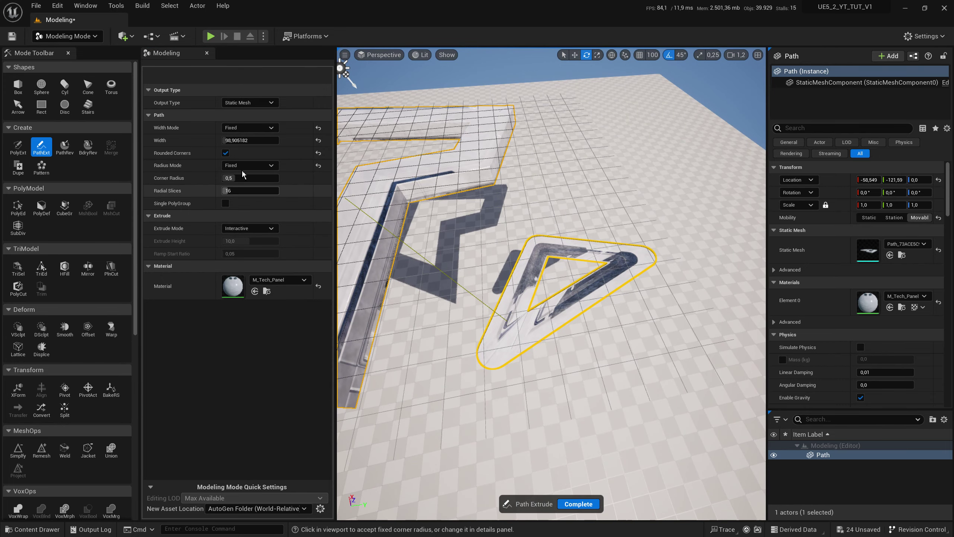
{"action": "left_click", "coordinate": [578, 503]}
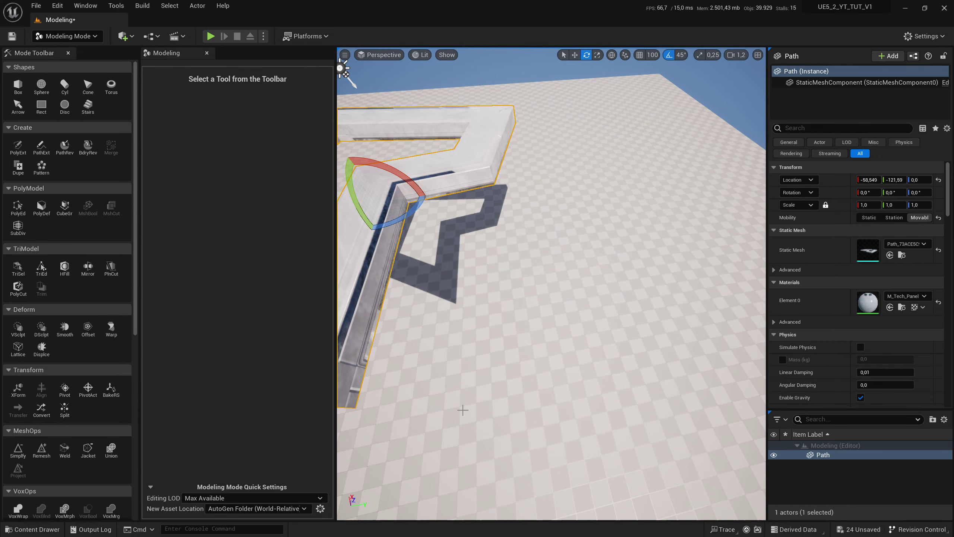
{"action": "left_click", "coordinate": [62, 149]}
{"action": "right_click_drag", "start_coordinate": [544, 261], "coordinate": [544, 225]}
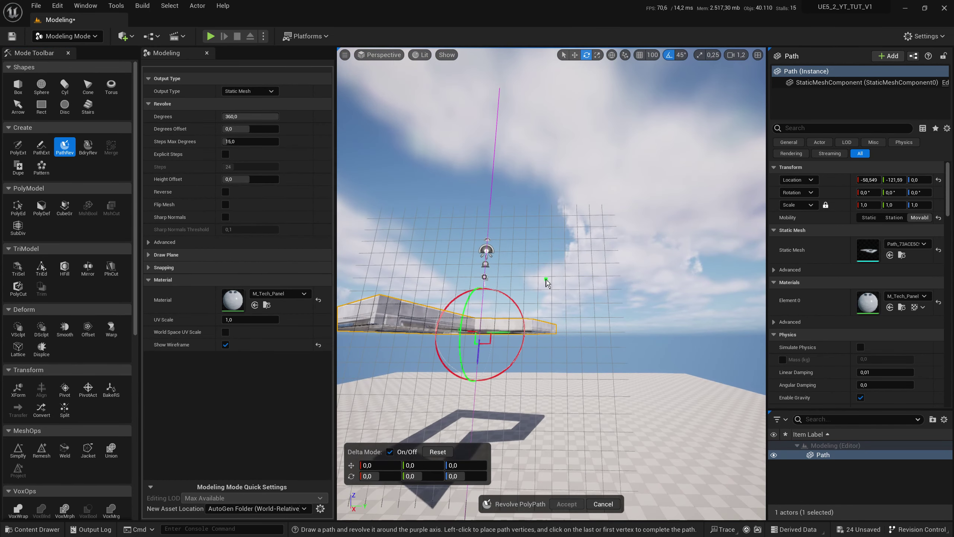
Delete the selected Path mesh and draw a closed zigzag profile revolving into a vase shape.
{"action": "key", "text": "Escape"}
{"action": "key", "text": "Delete"}
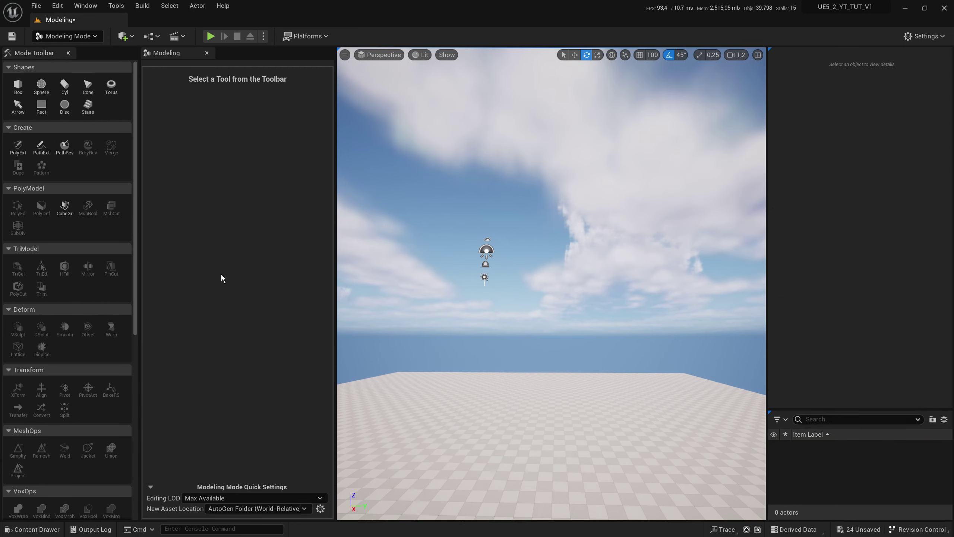
{"action": "left_click", "coordinate": [63, 150]}
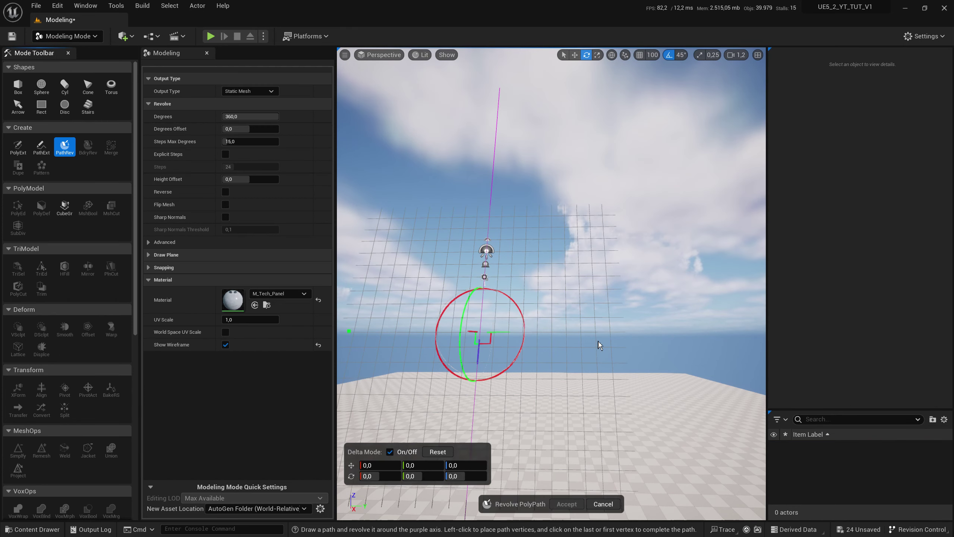
{"action": "left_click", "coordinate": [526, 230]}
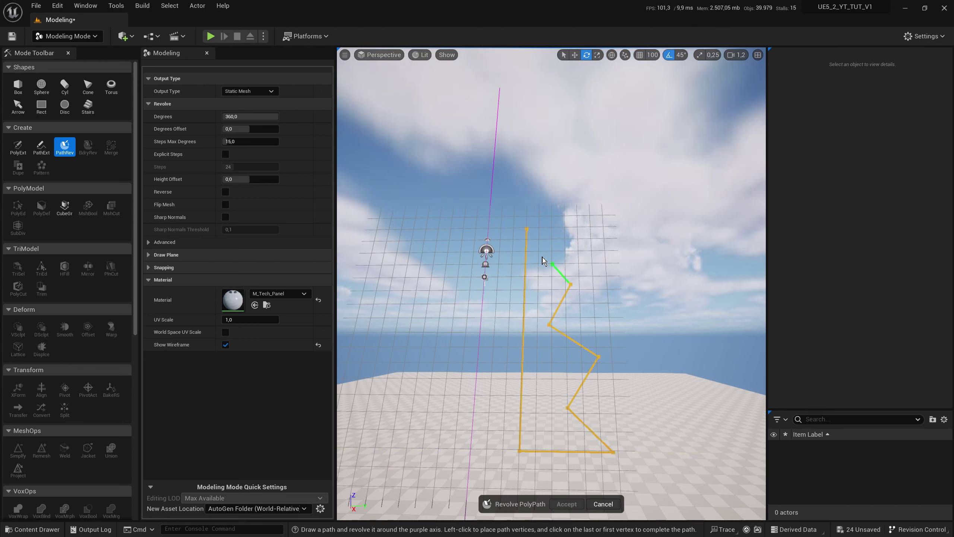
{"action": "left_click", "coordinate": [525, 226]}
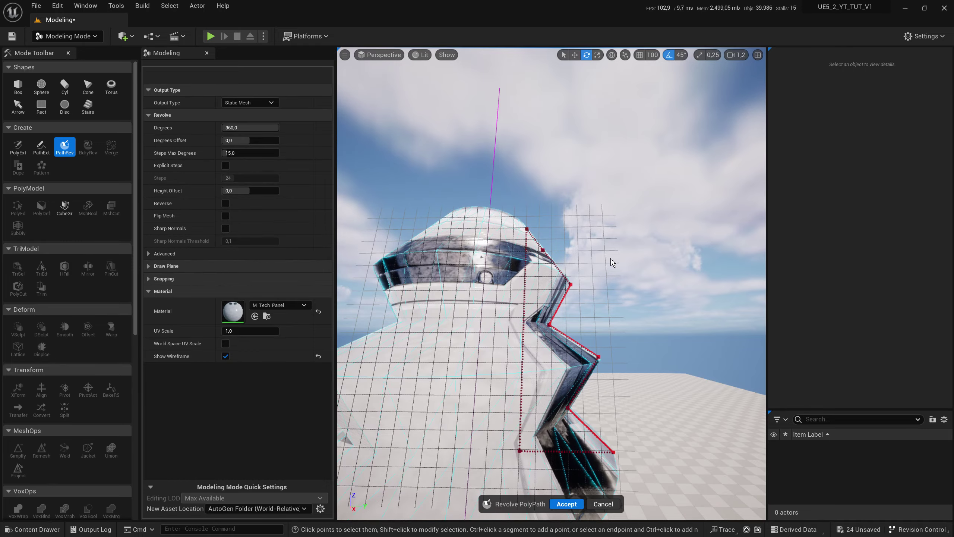
{"action": "right_click_drag", "start_coordinate": [613, 262], "coordinate": [612, 262]}
{"action": "mouse_move", "coordinate": [612, 262]}
{"action": "left_mouse_down", "text": "alt"}
{"action": "mouse_move", "coordinate": [425, 262]}
{"action": "mouse_move", "coordinate": [613, 262]}
{"action": "mouse_move", "coordinate": [518, 262]}
{"action": "left_mouse_up", "text": "alt"}
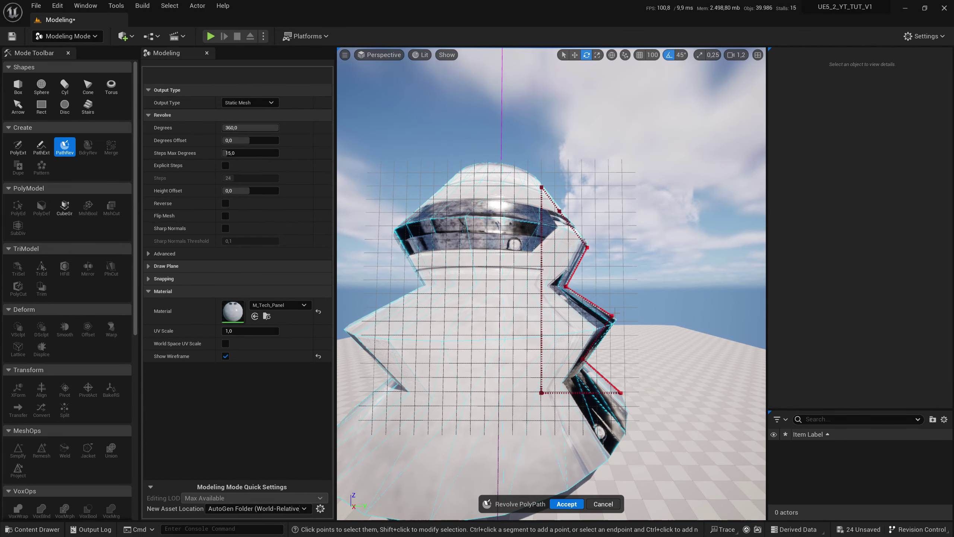
Drag profile points down and outward to reshape the revolved dome and base.
{"action": "left_click", "coordinate": [561, 212]}
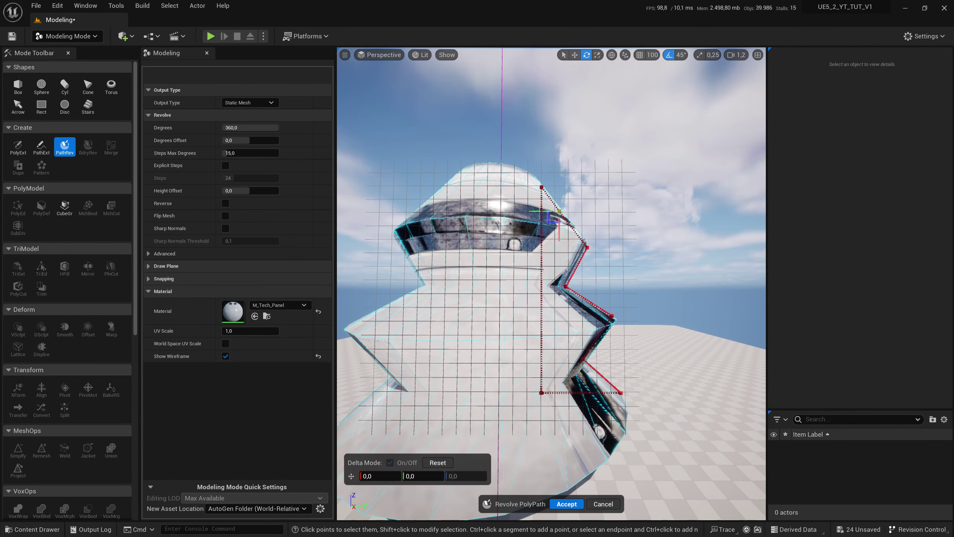
{"action": "mouse_move", "coordinate": [562, 212]}
{"action": "left_mouse_down"}
{"action": "mouse_move", "coordinate": [578, 224]}
{"action": "mouse_move", "coordinate": [541, 205]}
{"action": "left_mouse_up"}
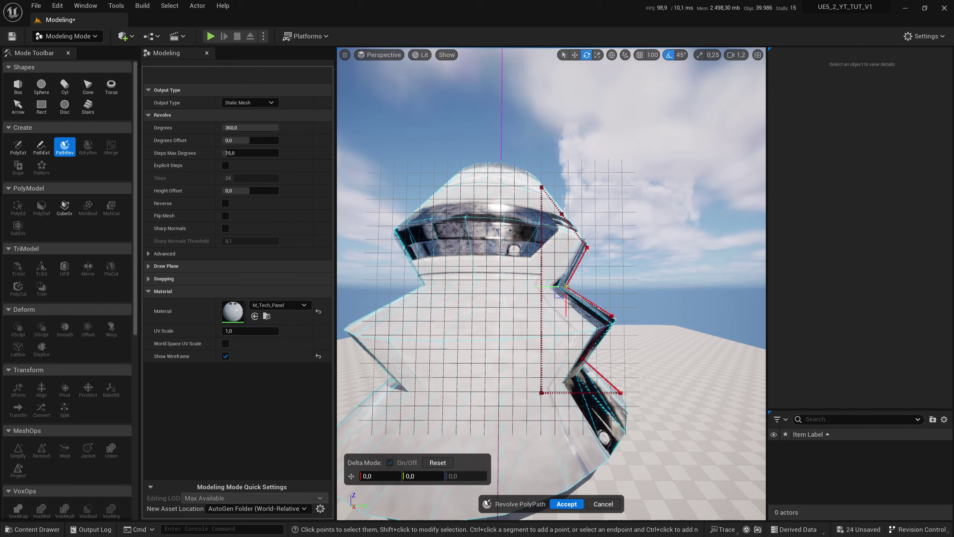
{"action": "left_click_drag", "start_coordinate": [556, 308], "coordinate": [516, 313]}
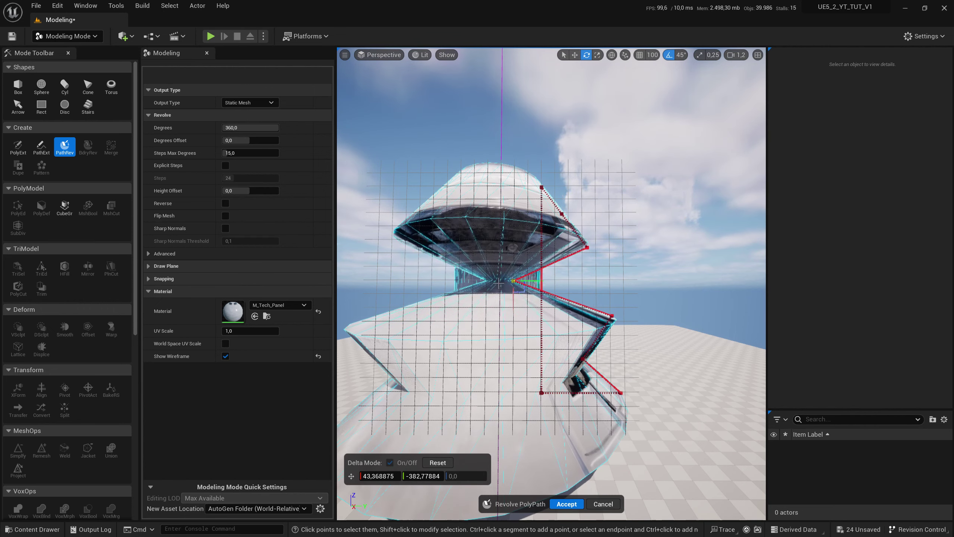
{"action": "mouse_move", "coordinate": [493, 276]}
{"action": "left_mouse_down"}
{"action": "mouse_move", "coordinate": [562, 311]}
{"action": "mouse_move", "coordinate": [567, 294]}
{"action": "left_mouse_up"}
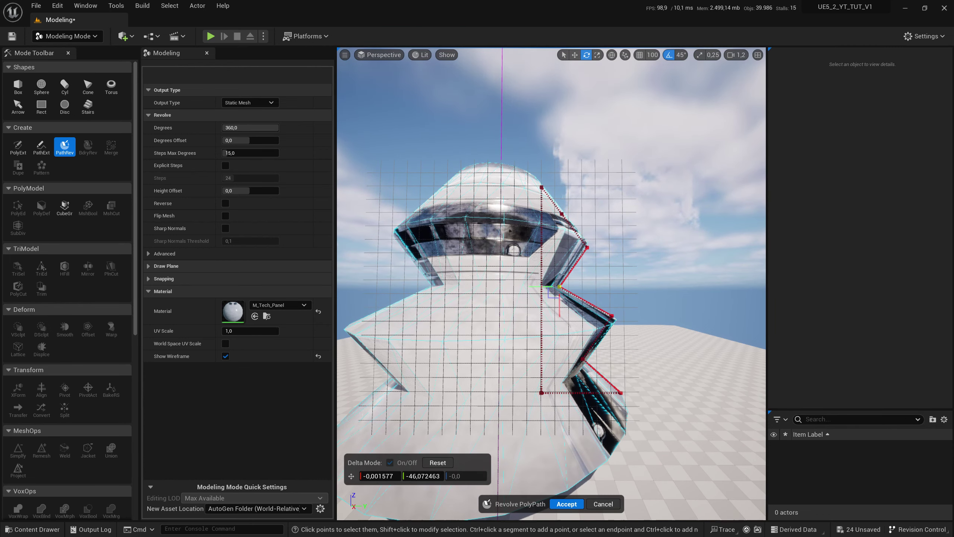
Orbit and zoom the view to inspect the reshaped mesh and its open top.
{"action": "left_click_drag", "start_coordinate": [567, 295], "coordinate": [601, 263], "text": "alt"}
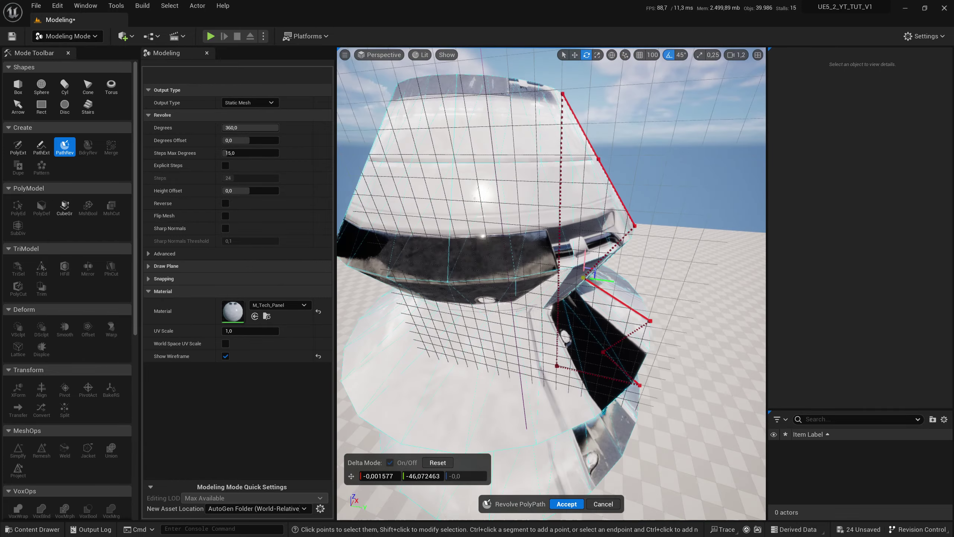
{"action": "right_click_drag", "start_coordinate": [601, 263], "coordinate": [305, 183], "text": "alt"}
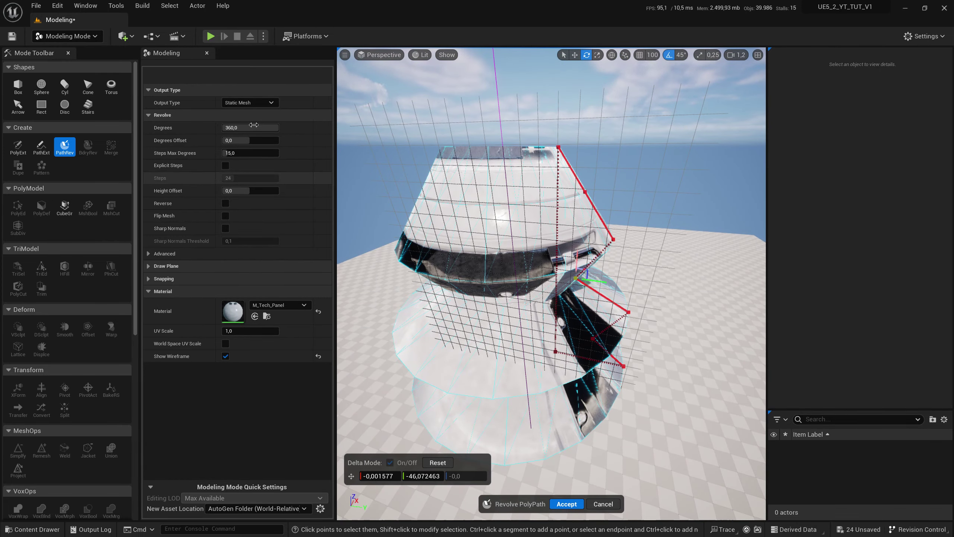
{"action": "left_click_drag", "start_coordinate": [423, 113], "coordinate": [423, 173], "text": "alt"}
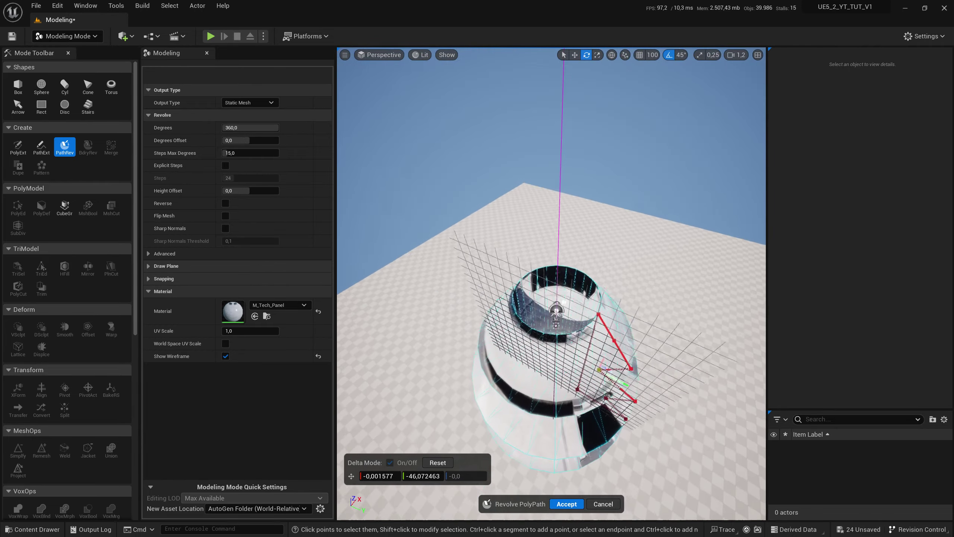
{"action": "scroll", "coordinate": [552, 284], "scroll_direction": "up", "scroll_amount": 3}
{"action": "scroll", "coordinate": [551, 284], "scroll_direction": "up", "scroll_amount": 3}
{"action": "scroll", "coordinate": [552, 283], "scroll_direction": "up", "scroll_amount": 2}
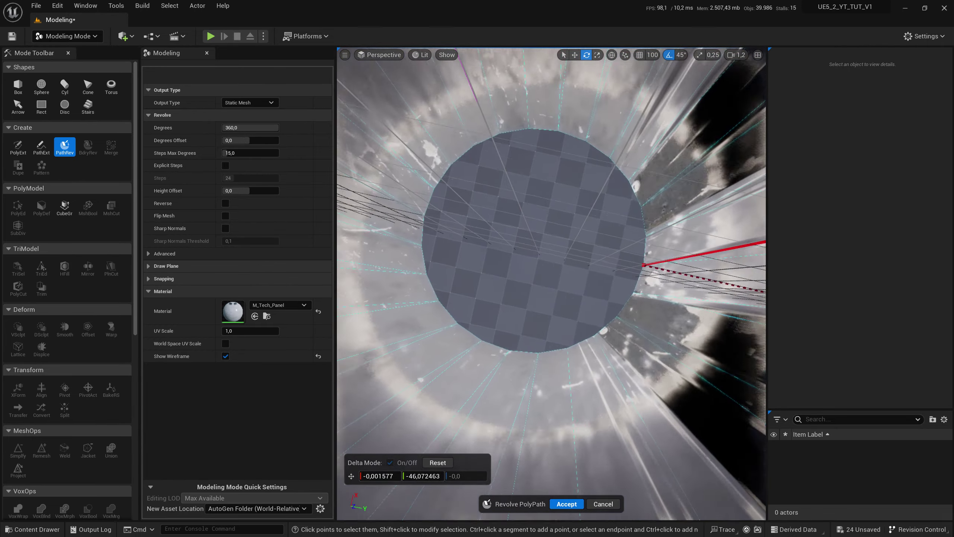
{"action": "scroll", "coordinate": [552, 283], "scroll_direction": "up", "scroll_amount": 2}
{"action": "mouse_move", "coordinate": [422, 173]}
{"action": "left_mouse_down", "text": "alt"}
{"action": "mouse_move", "coordinate": [423, 94]}
{"action": "mouse_move", "coordinate": [436, 195]}
{"action": "mouse_move", "coordinate": [436, 142]}
{"action": "mouse_move", "coordinate": [419, 94]}
{"action": "left_mouse_up", "text": "alt"}
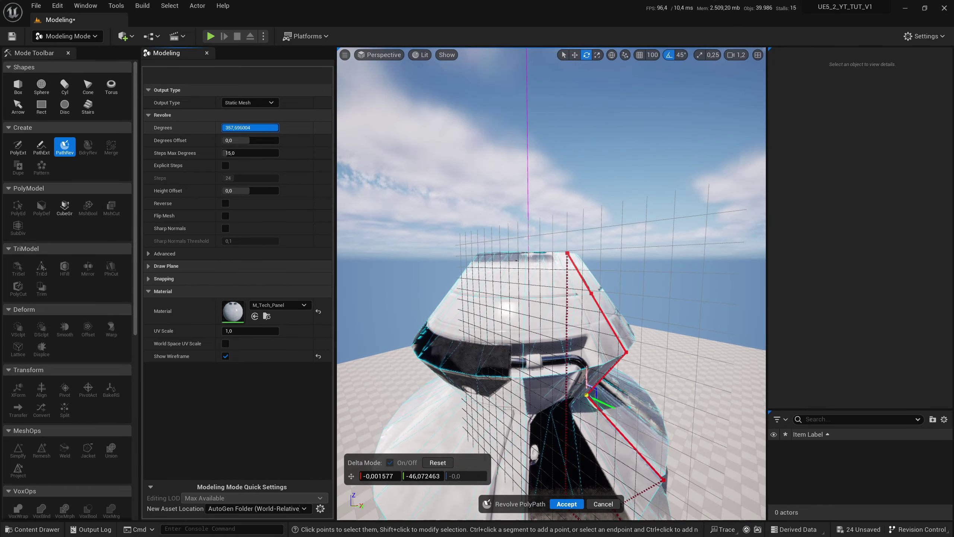
Cut revolve Degrees to about 293, then reset Degrees Offset to 0 and Steps Max Degrees to 15.
{"action": "left_click_drag", "start_coordinate": [263, 127], "coordinate": [259, 128]}
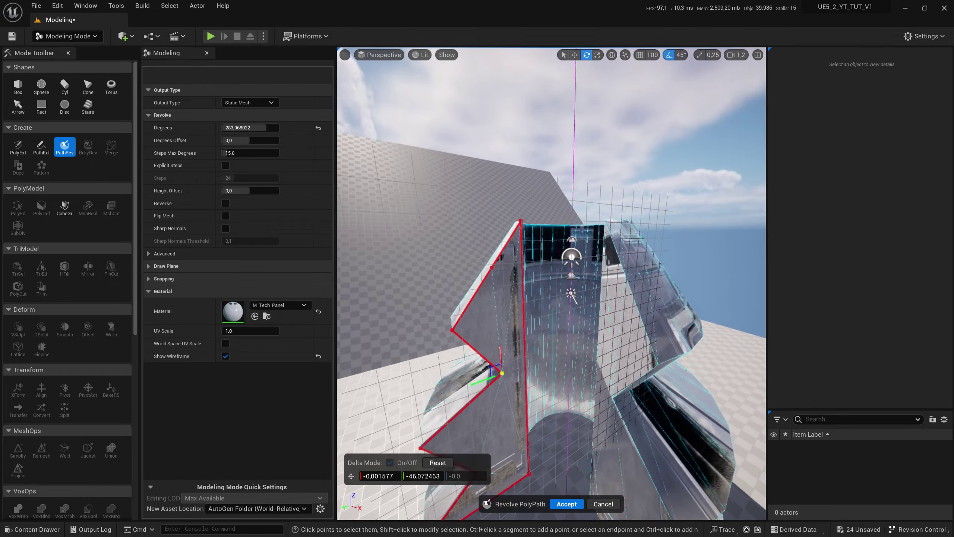
{"action": "mouse_move", "coordinate": [259, 128]}
{"action": "left_mouse_down"}
{"action": "mouse_move", "coordinate": [243, 127]}
{"action": "mouse_move", "coordinate": [273, 128]}
{"action": "mouse_move", "coordinate": [255, 129]}
{"action": "left_mouse_up"}
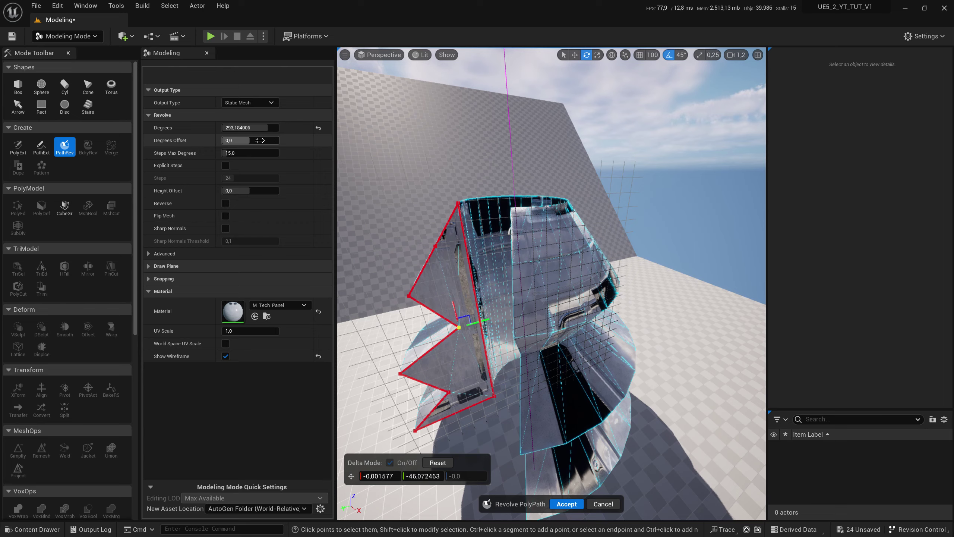
{"action": "mouse_move", "coordinate": [249, 140]}
{"action": "left_mouse_down"}
{"action": "mouse_move", "coordinate": [239, 140]}
{"action": "mouse_move", "coordinate": [248, 140]}
{"action": "left_mouse_up"}
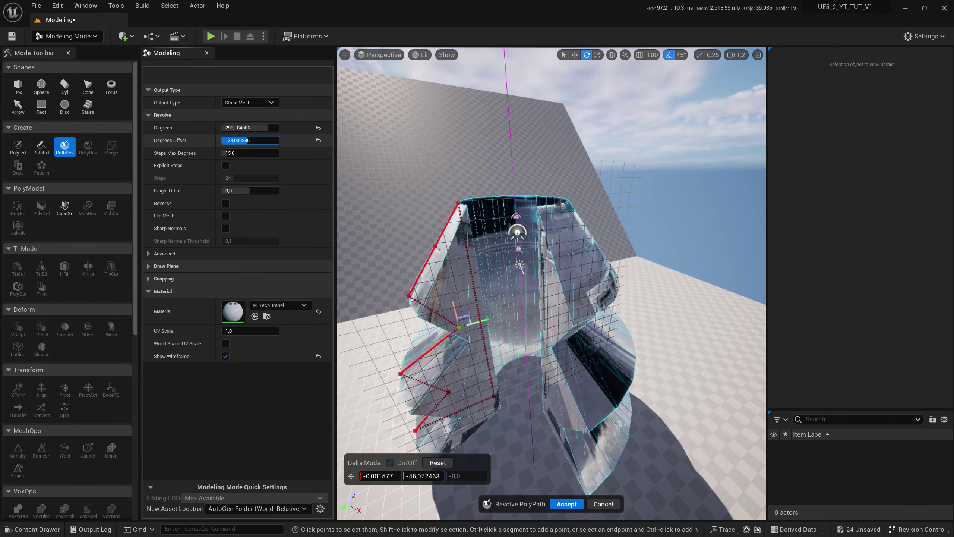
{"action": "mouse_move", "coordinate": [248, 141]}
{"action": "left_mouse_down"}
{"action": "mouse_move", "coordinate": [263, 152]}
{"action": "mouse_move", "coordinate": [233, 152]}
{"action": "left_mouse_up"}
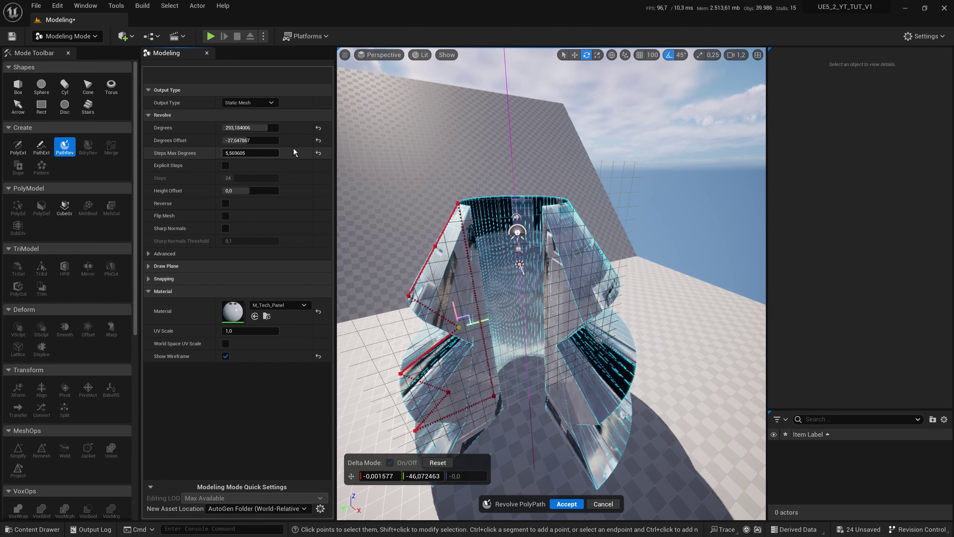
{"action": "left_click", "coordinate": [319, 140]}
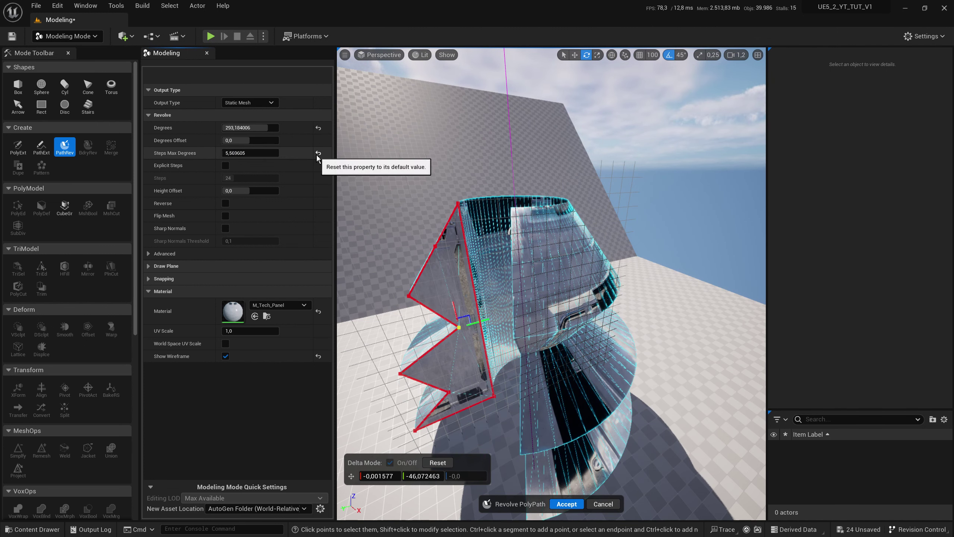
{"action": "left_click", "coordinate": [321, 154]}
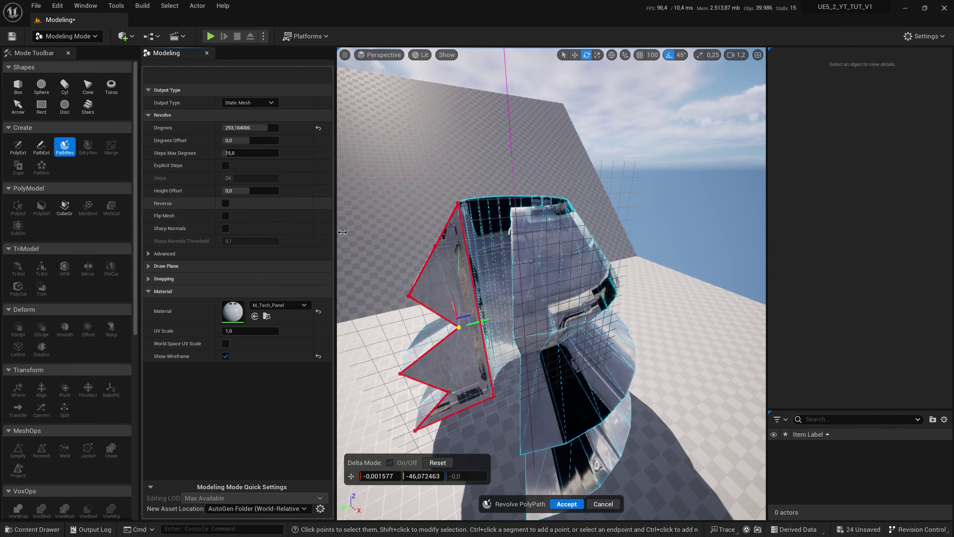
Use 43 explicit steps over 360 degrees with Height Offset -1, toggling Reverse to compare.
{"action": "left_click", "coordinate": [226, 166]}
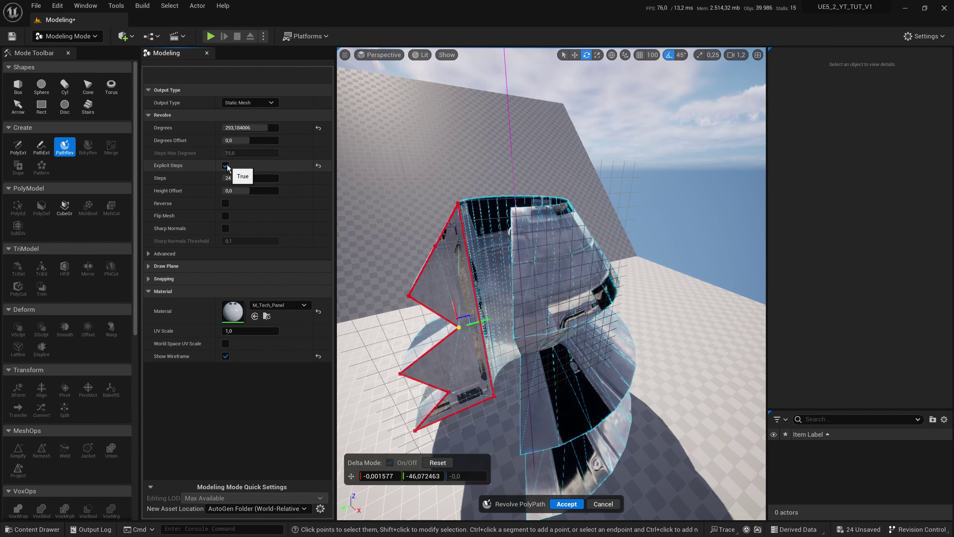
{"action": "left_click_drag", "start_coordinate": [277, 177], "coordinate": [308, 176]}
{"action": "left_click_drag", "start_coordinate": [248, 190], "coordinate": [271, 190]}
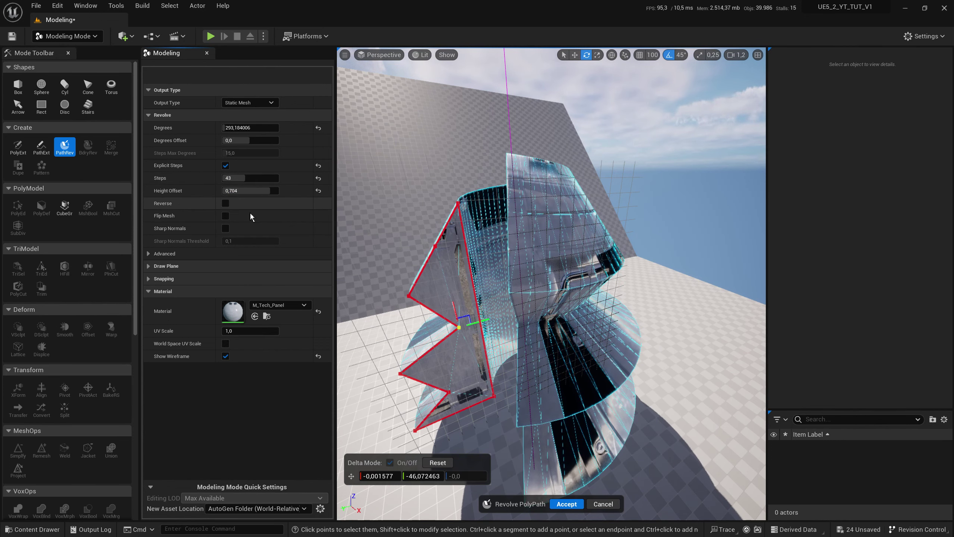
{"action": "left_click_drag", "start_coordinate": [545, 263], "coordinate": [545, 338], "text": "alt"}
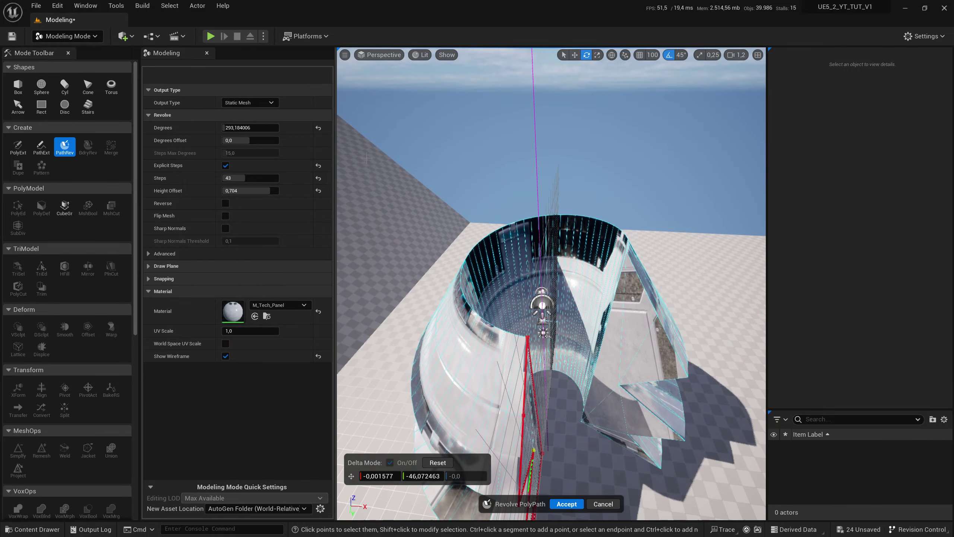
{"action": "right_click_drag", "start_coordinate": [348, 145], "coordinate": [425, 166]}
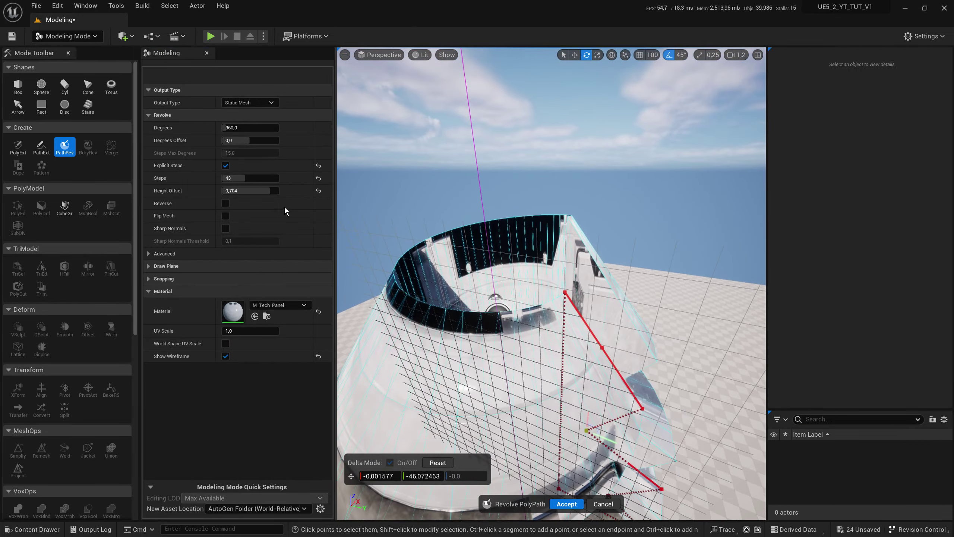
{"action": "left_click", "coordinate": [226, 205]}
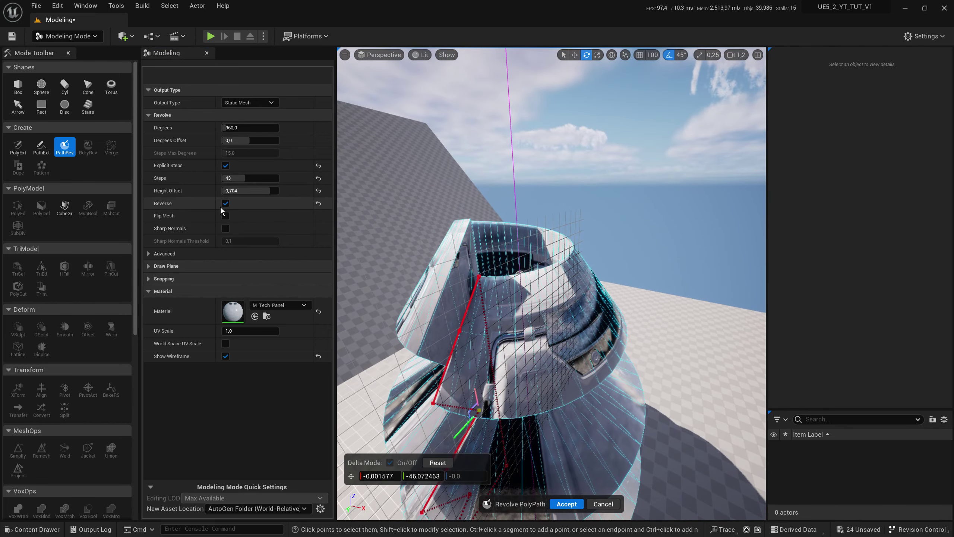
{"action": "left_click", "coordinate": [225, 204]}
{"action": "right_click_drag", "start_coordinate": [388, 215], "coordinate": [414, 211]}
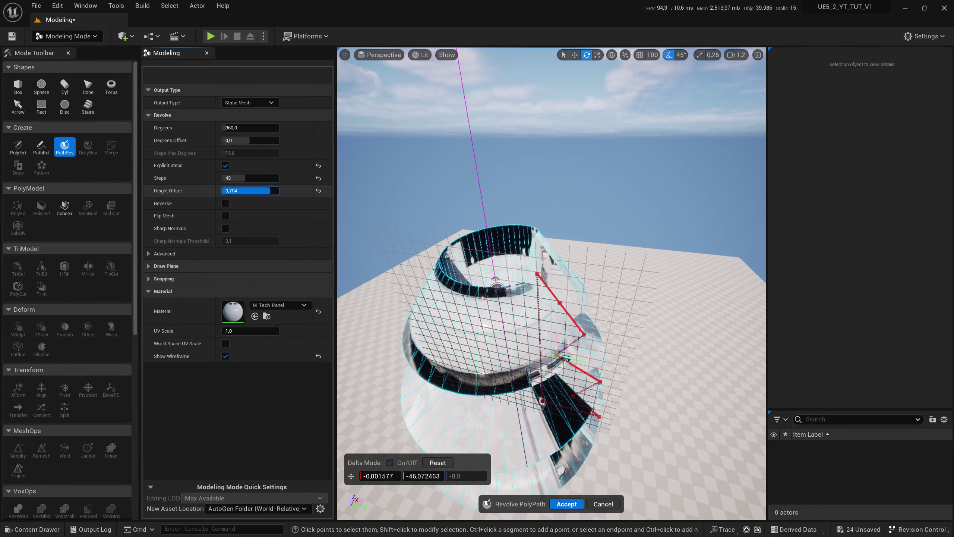
{"action": "left_click_drag", "start_coordinate": [402, 211], "coordinate": [402, 211], "text": "alt"}
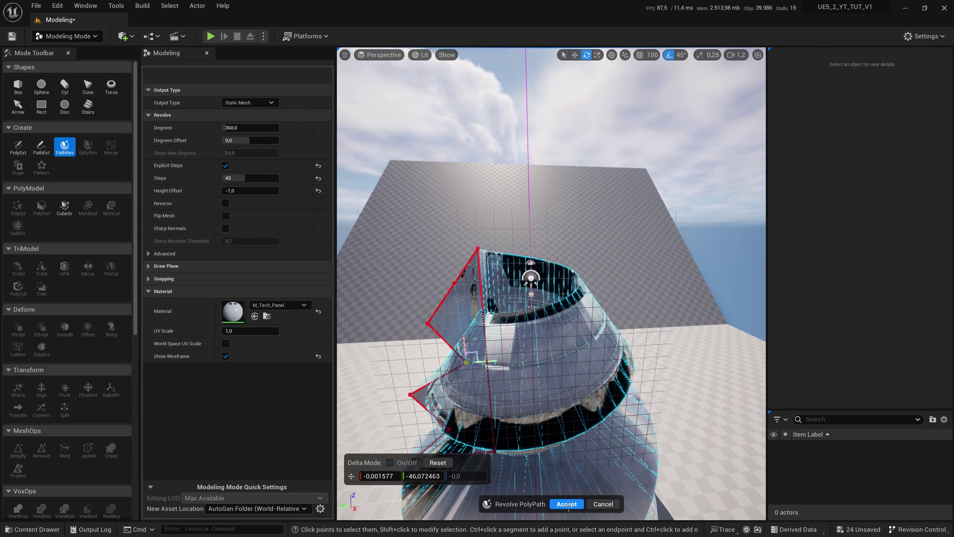
Accept the spiral revolve and draw a new closed profile that revolves into a dome.
{"action": "left_click", "coordinate": [568, 504]}
{"action": "left_click", "coordinate": [65, 147]}
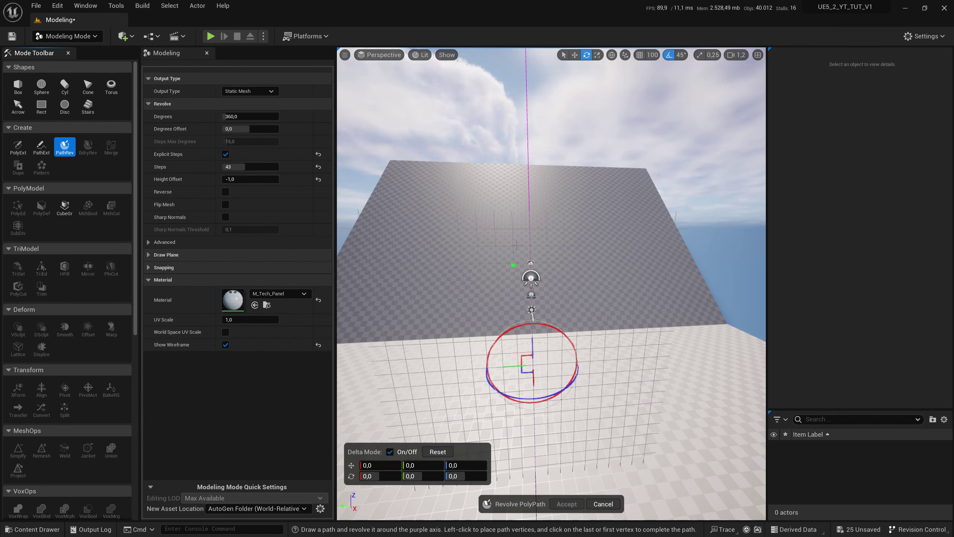
{"action": "left_click", "coordinate": [529, 239]}
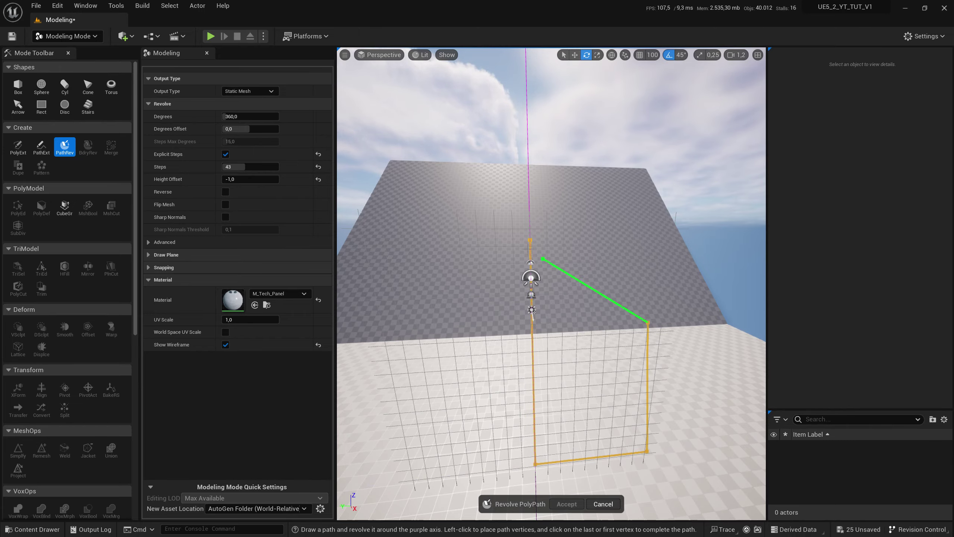
{"action": "double_click", "coordinate": [532, 312]}
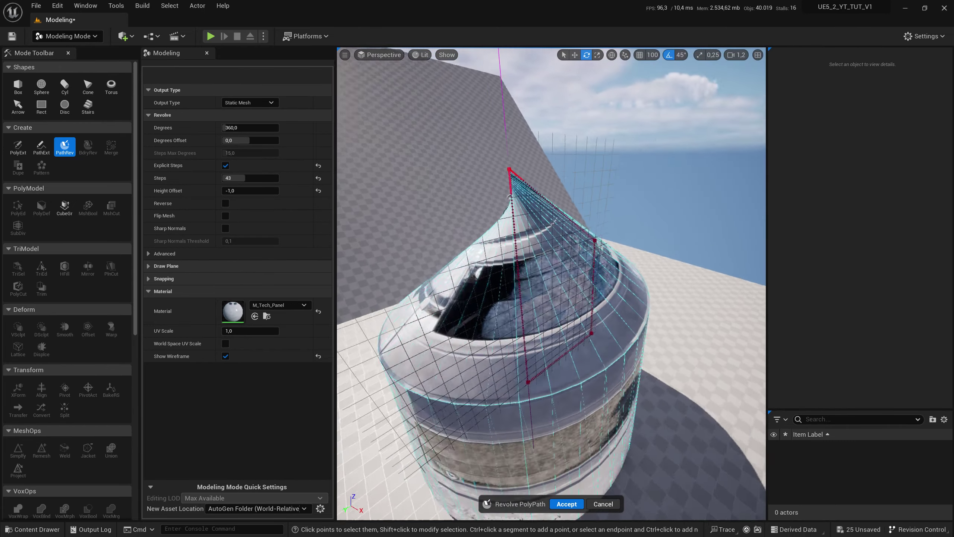
{"action": "mouse_move", "coordinate": [532, 313]}
{"action": "right_mouse_down"}
{"action": "mouse_move", "coordinate": [586, 300]}
{"action": "mouse_move", "coordinate": [556, 286]}
{"action": "right_mouse_up"}
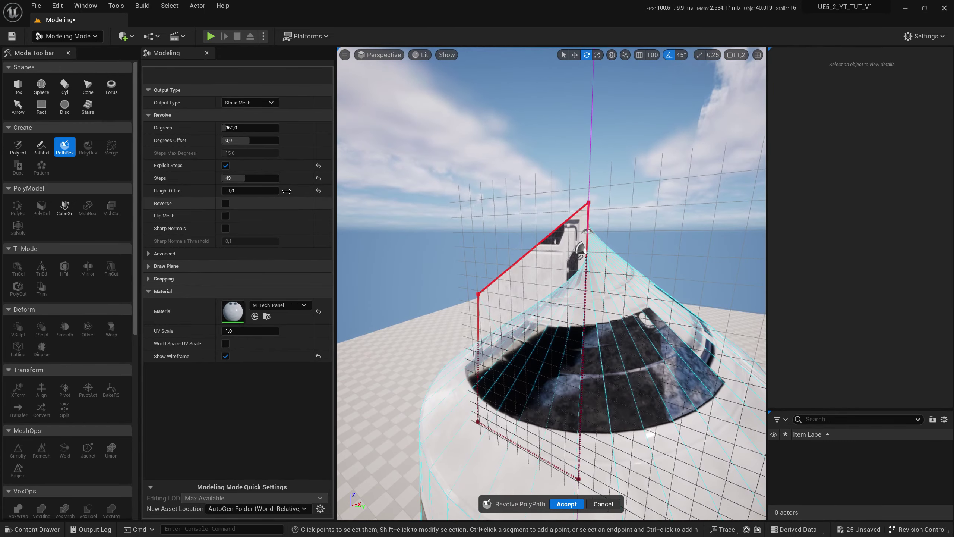
Reset the dome's Height Offset to 0 and view it from the front.
{"action": "left_click", "coordinate": [318, 191]}
{"action": "right_click_drag", "start_coordinate": [398, 193], "coordinate": [368, 225]}
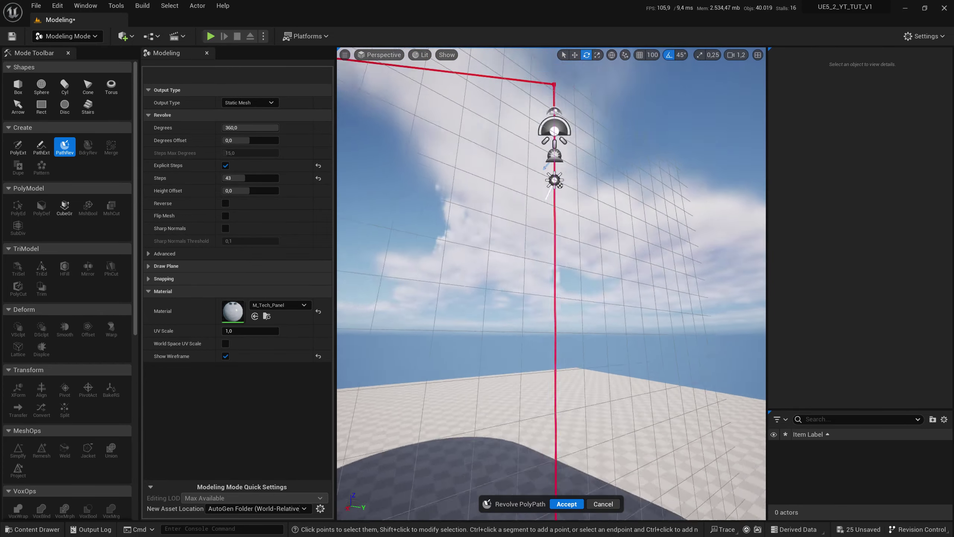
{"action": "right_click_drag", "start_coordinate": [548, 264], "coordinate": [474, 258]}
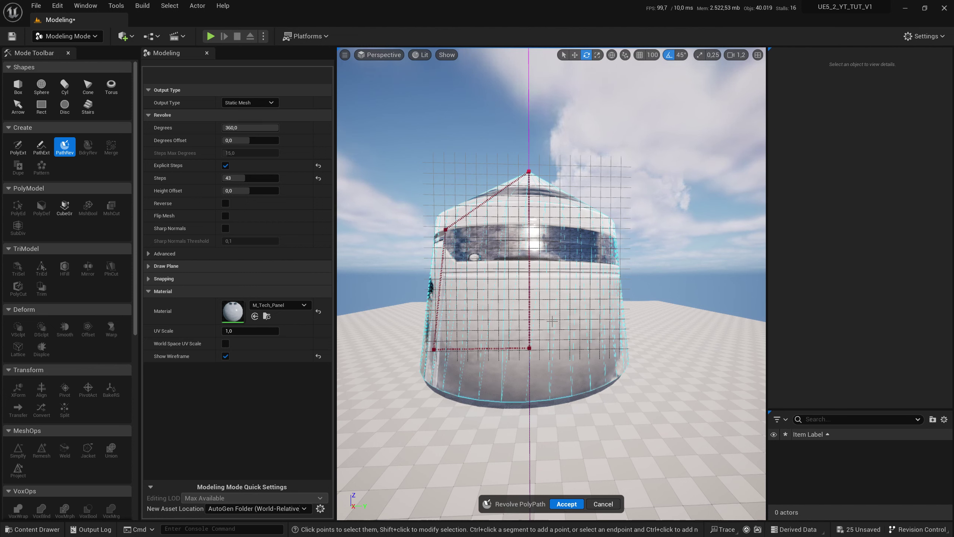
Turn on Flip Mesh and drag a profile point upward to stretch the revolve into a tube.
{"action": "left_click", "coordinate": [225, 216]}
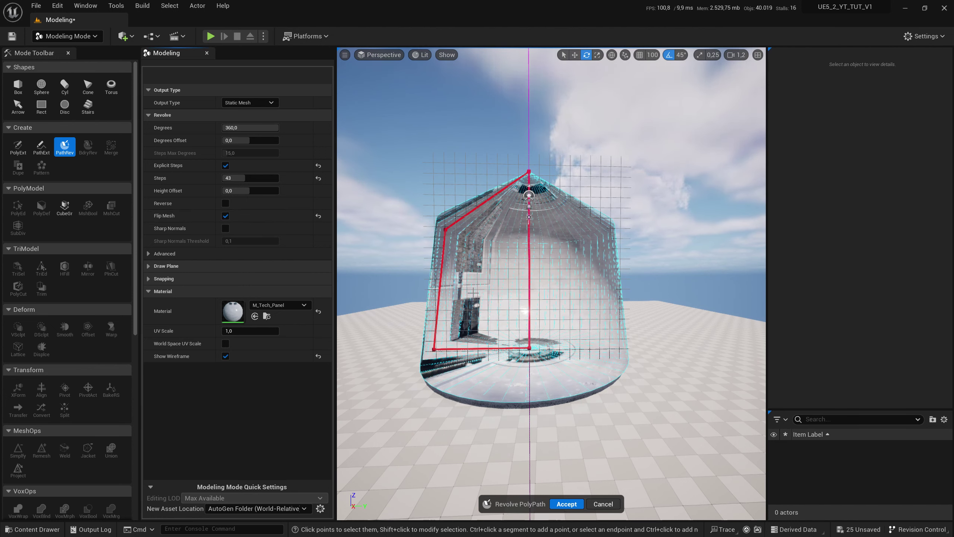
{"action": "mouse_move", "coordinate": [552, 282]}
{"action": "right_mouse_down"}
{"action": "mouse_move", "coordinate": [551, 234]}
{"action": "mouse_move", "coordinate": [551, 263]}
{"action": "mouse_move", "coordinate": [556, 244]}
{"action": "right_mouse_up"}
{"action": "left_click", "coordinate": [578, 457]}
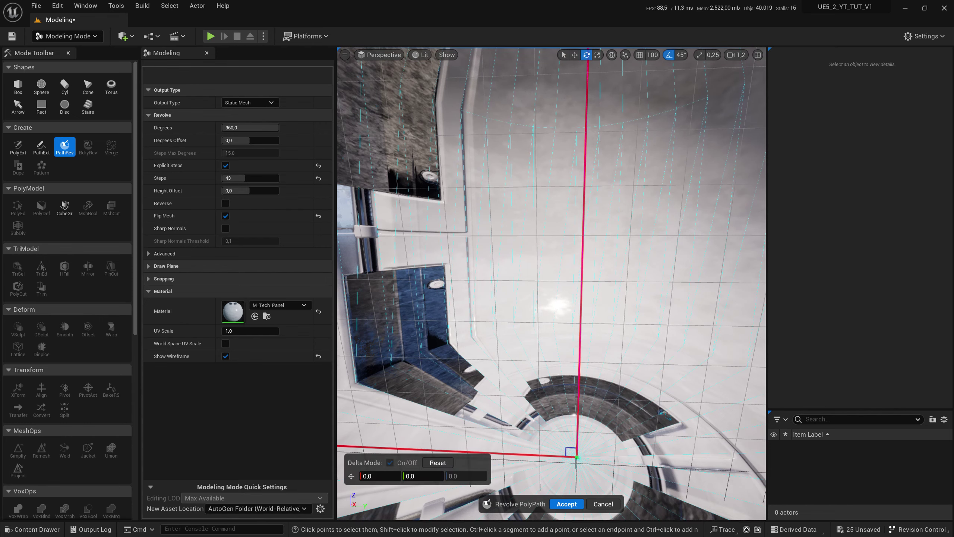
{"action": "left_click_drag", "start_coordinate": [578, 457], "coordinate": [556, 122]}
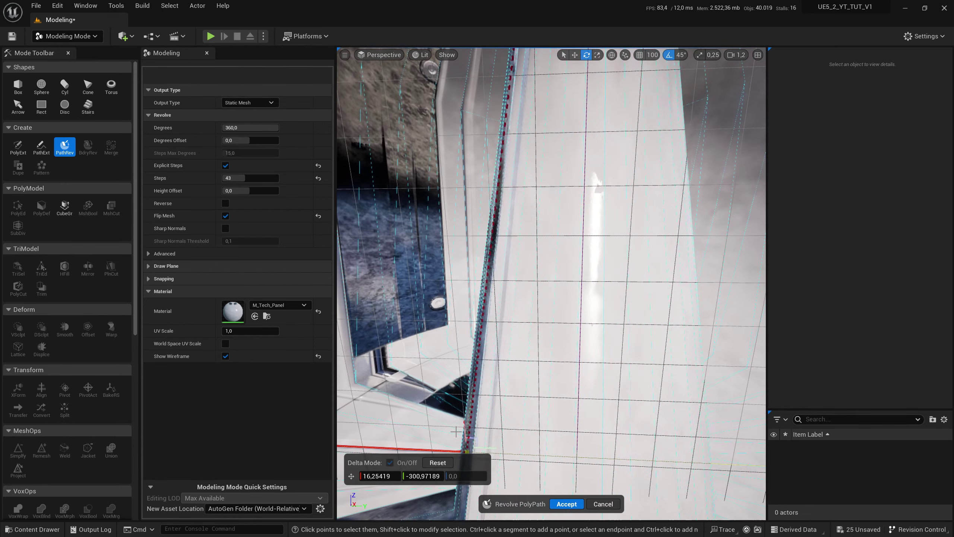
{"action": "right_click_drag", "start_coordinate": [556, 122], "coordinate": [555, 105]}
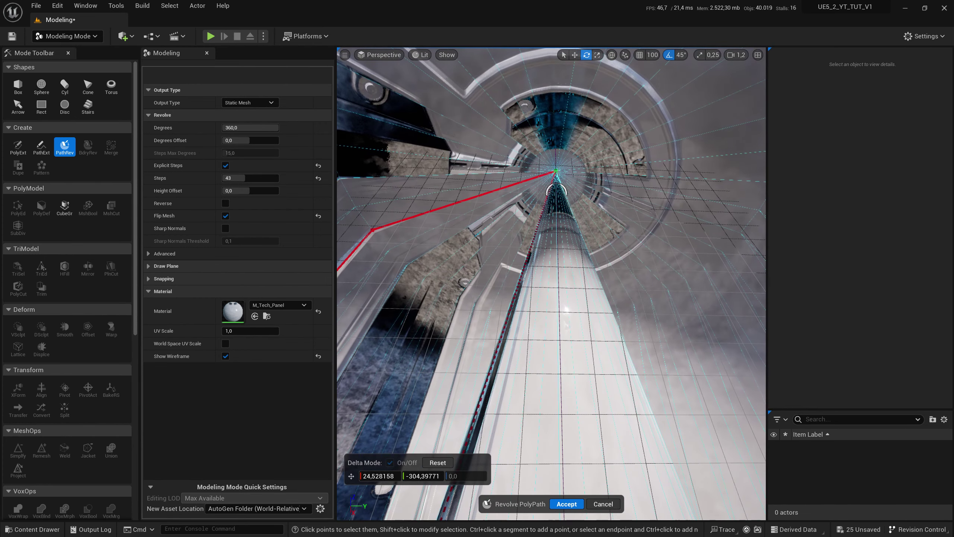
{"action": "left_click_drag", "start_coordinate": [556, 171], "coordinate": [479, 86]}
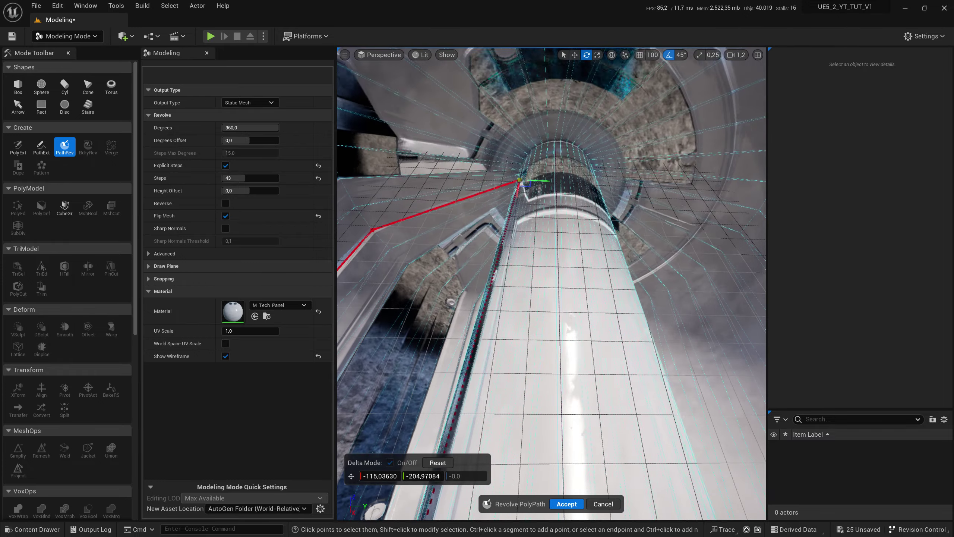
{"action": "right_click_drag", "start_coordinate": [479, 86], "coordinate": [479, 76]}
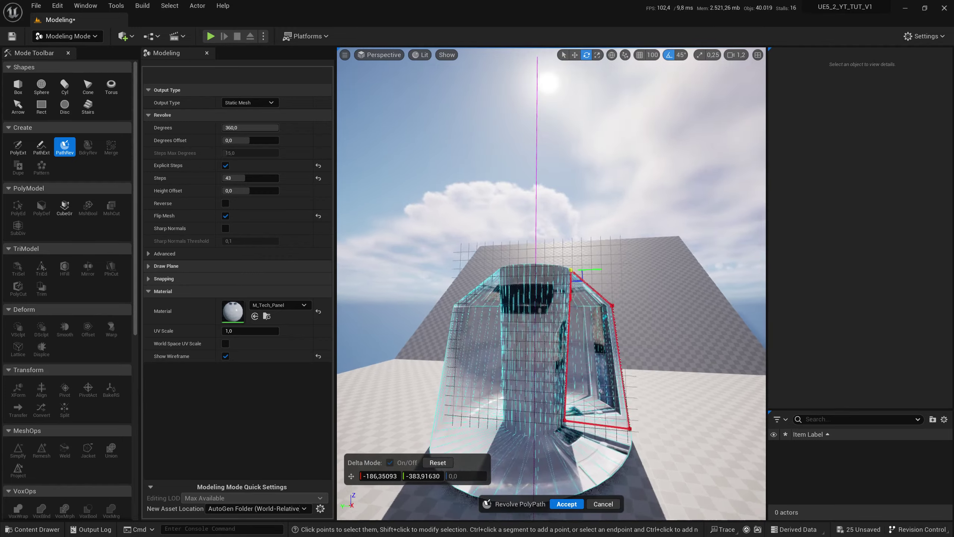
Turn Flip Mesh off, enable Sharp Normals, and drag the threshold to about 87.7.
{"action": "left_click", "coordinate": [226, 216]}
{"action": "right_click_drag", "start_coordinate": [350, 245], "coordinate": [349, 244]}
{"action": "right_click_drag", "start_coordinate": [514, 194], "coordinate": [514, 194]}
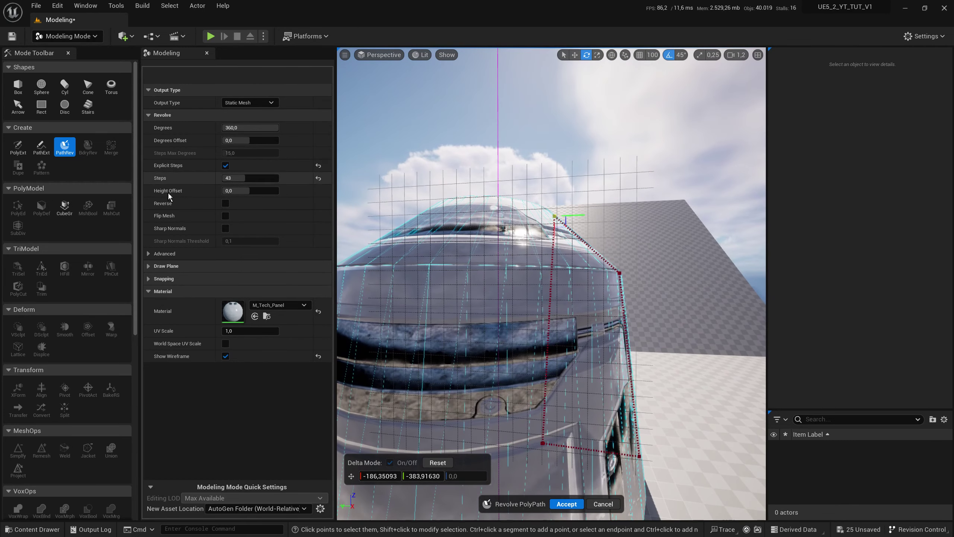
{"action": "left_click", "coordinate": [226, 228]}
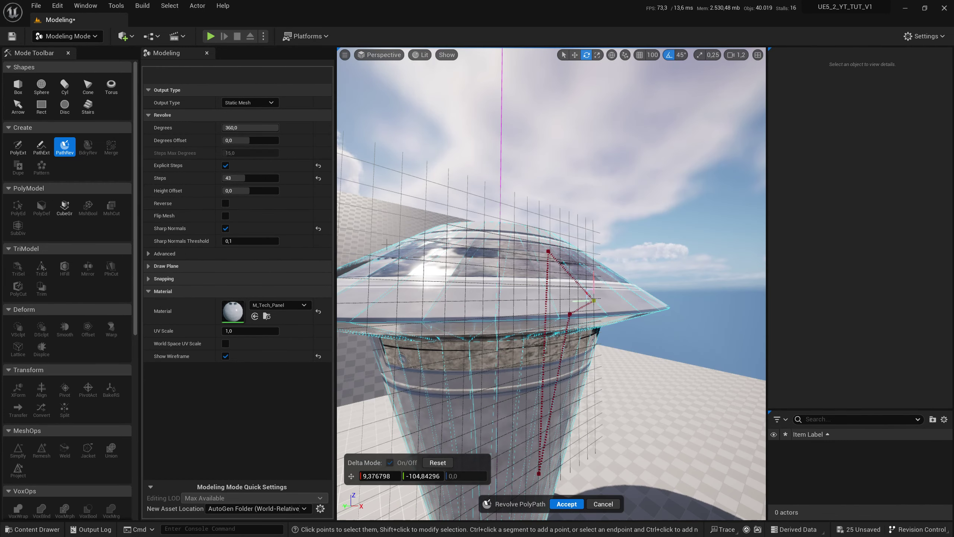
{"action": "mouse_move", "coordinate": [248, 240]}
{"action": "left_mouse_down"}
{"action": "mouse_move", "coordinate": [259, 241]}
{"action": "mouse_move", "coordinate": [224, 240]}
{"action": "mouse_move", "coordinate": [279, 251]}
{"action": "left_mouse_up"}
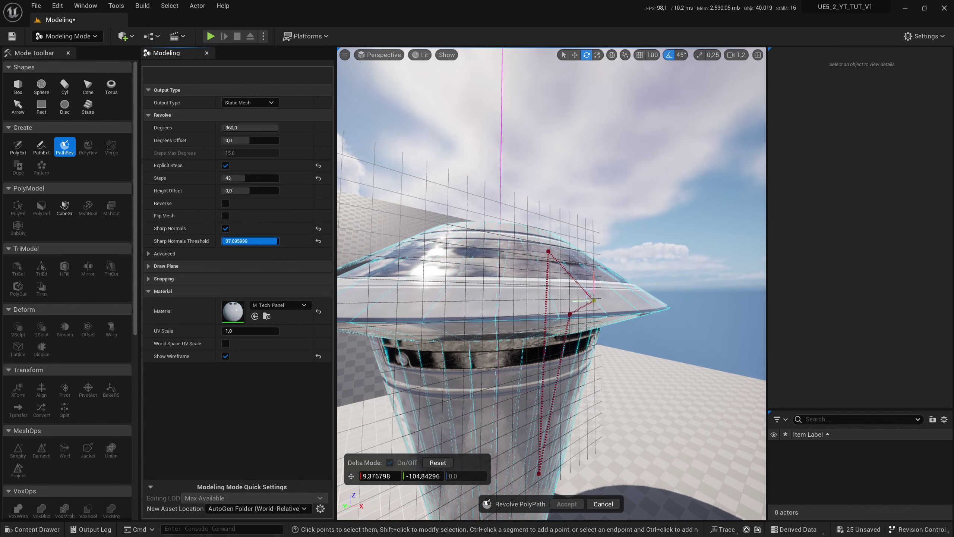
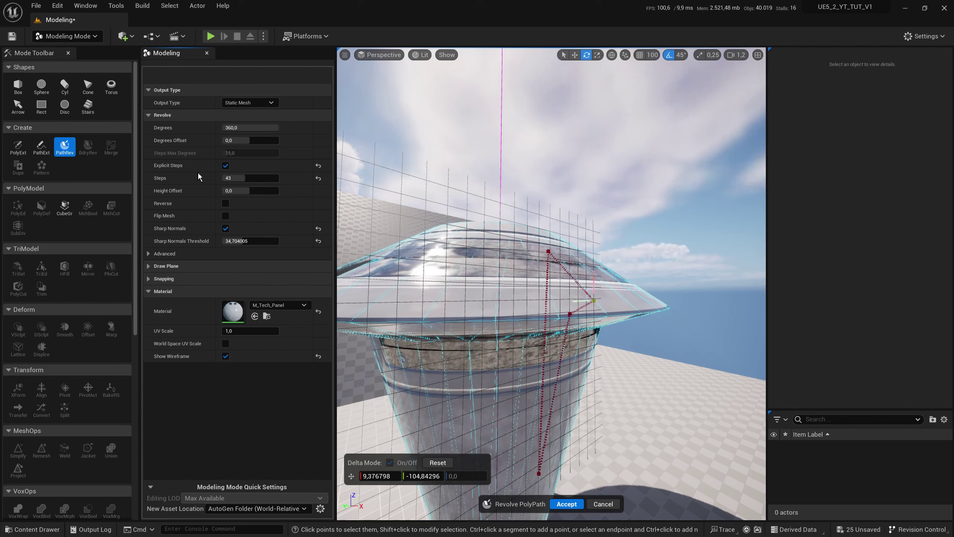
Cancel the unfinished Revolve PolyPath mesh after briefly checking the Snapping settings.
{"action": "left_click", "coordinate": [147, 282]}
{"action": "left_click", "coordinate": [147, 278]}
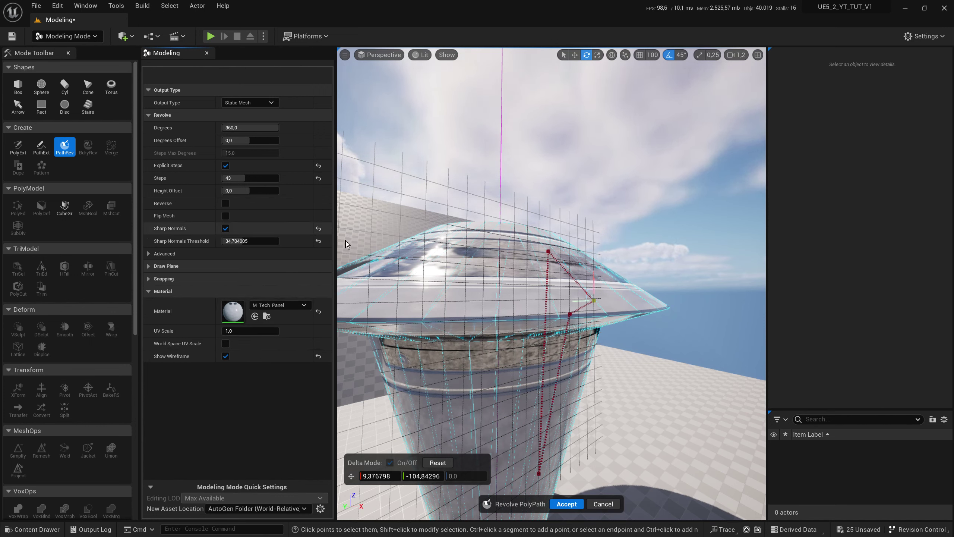
{"action": "right_click_drag", "start_coordinate": [488, 263], "coordinate": [489, 263]}
{"action": "right_click_drag", "start_coordinate": [552, 282], "coordinate": [552, 282]}
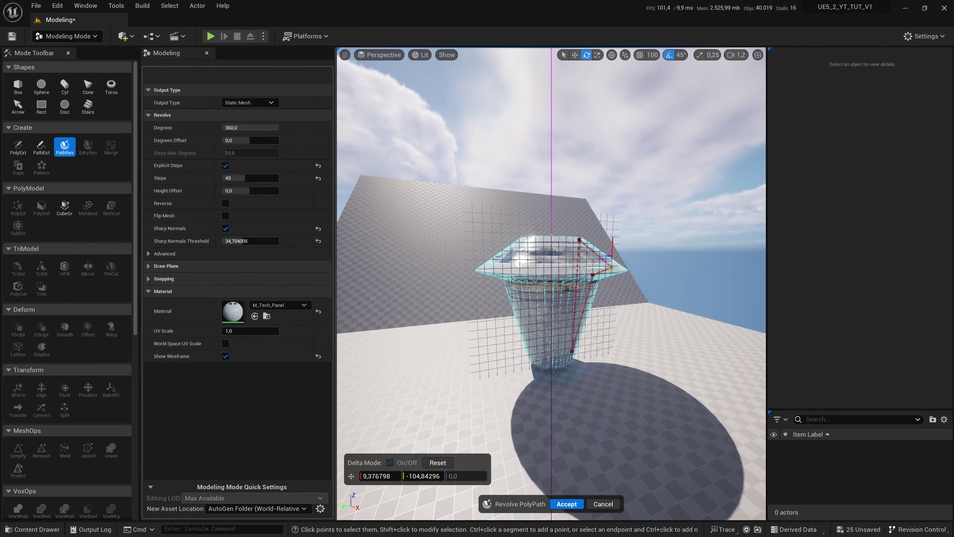
{"action": "left_click", "coordinate": [608, 502]}
{"action": "right_click_drag", "start_coordinate": [586, 367], "coordinate": [586, 367]}
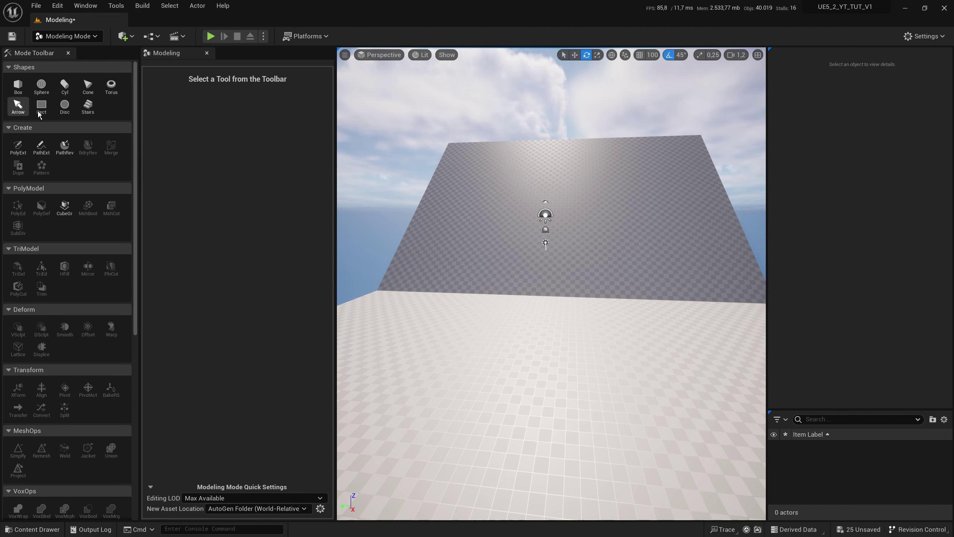
Place a Disc shape on the floor and accept it into the level.
{"action": "left_click", "coordinate": [65, 106]}
{"action": "left_click", "coordinate": [506, 358]}
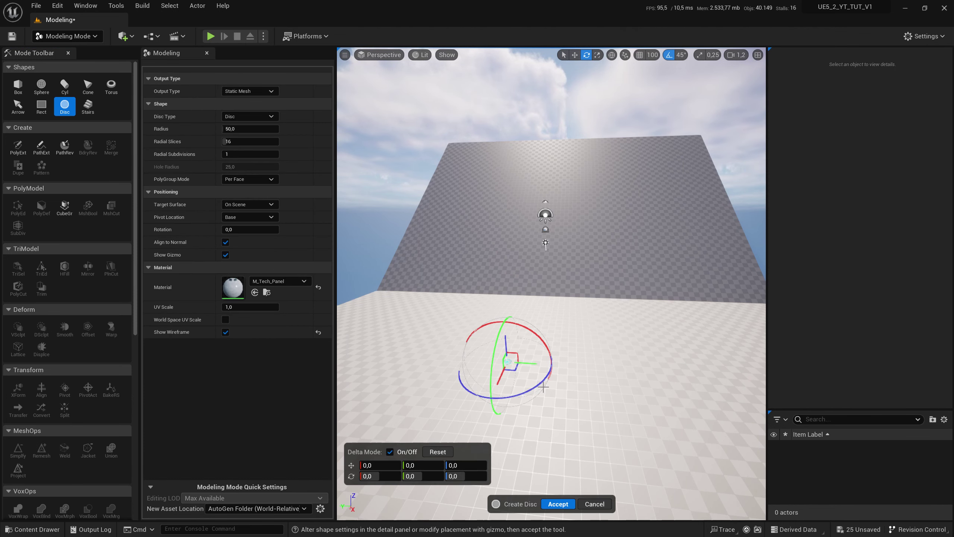
{"action": "mouse_move", "coordinate": [507, 358]}
{"action": "left_mouse_down", "text": "alt"}
{"action": "mouse_move", "coordinate": [538, 305]}
{"action": "mouse_move", "coordinate": [541, 225]}
{"action": "mouse_move", "coordinate": [488, 244]}
{"action": "left_mouse_up", "text": "alt"}
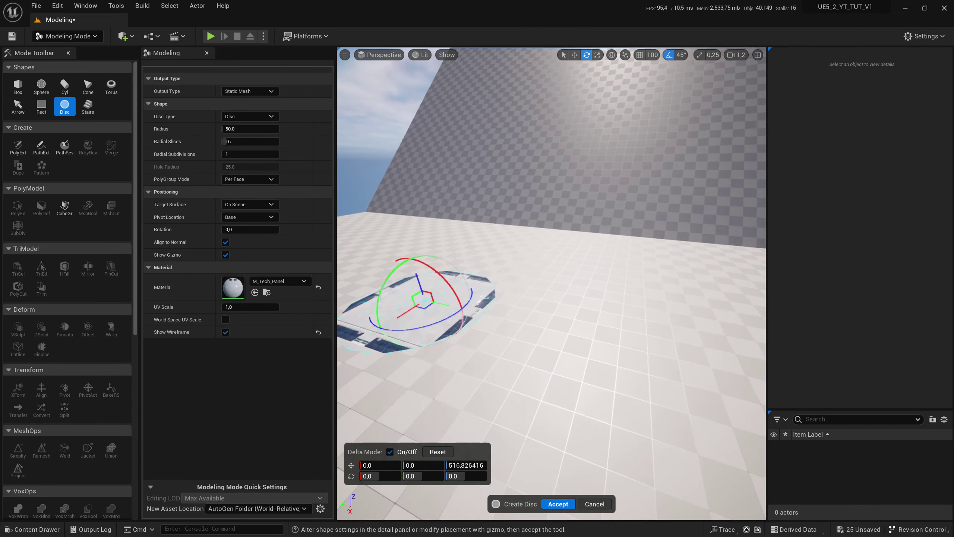
{"action": "scroll", "coordinate": [504, 293], "scroll_direction": "down", "scroll_amount": 4}
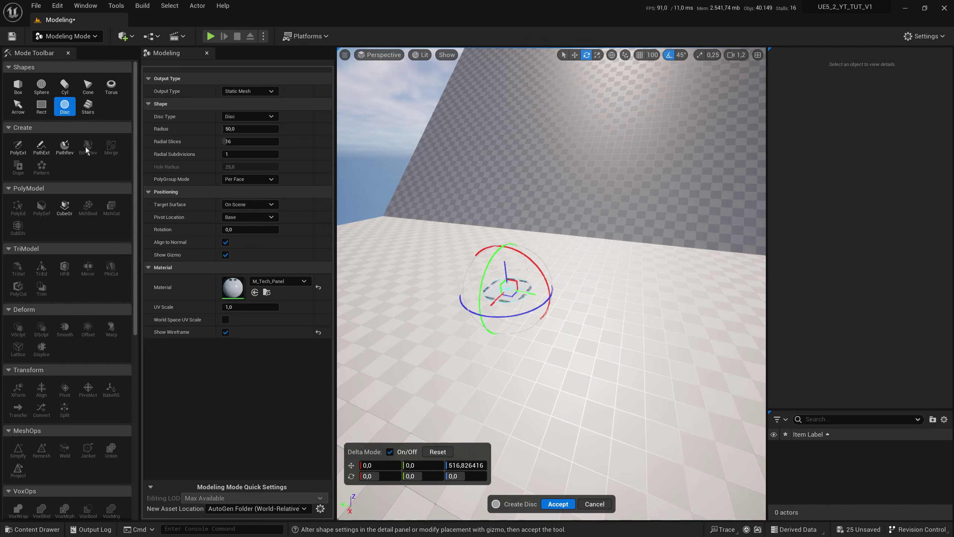
{"action": "left_click", "coordinate": [74, 146]}
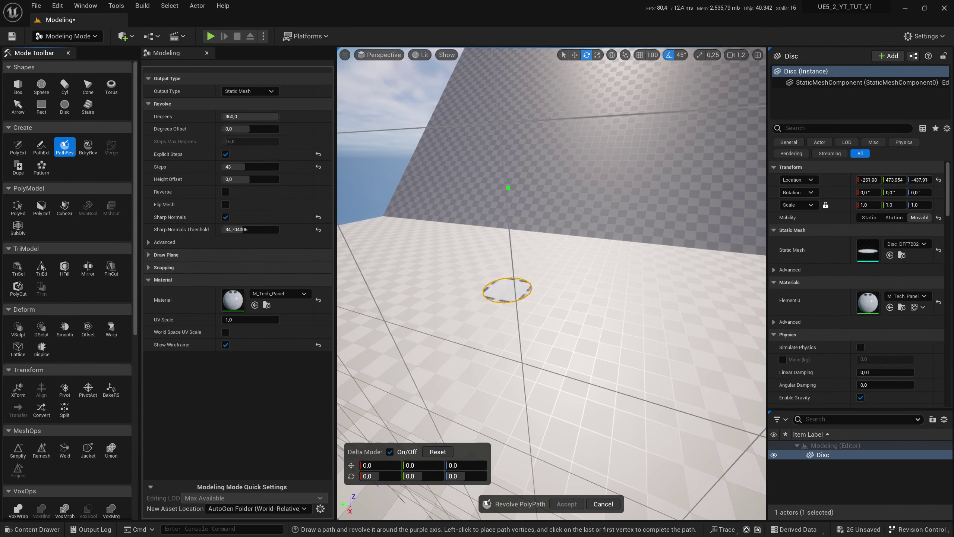
Start revolving the disc's boundary edge and raise the revolve axis to enlarge the ring.
{"action": "key", "text": "Escape"}
{"action": "left_click", "coordinate": [88, 149]}
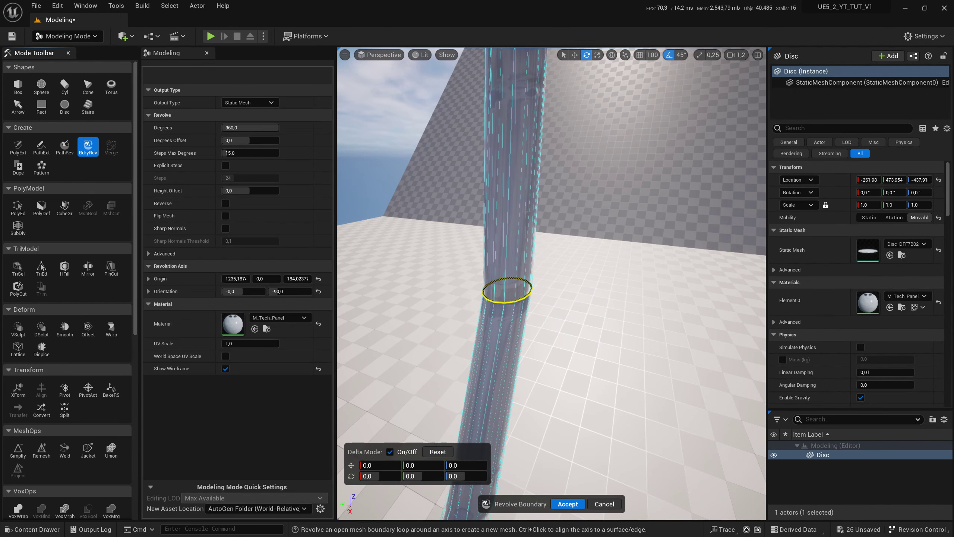
{"action": "mouse_move", "coordinate": [526, 263]}
{"action": "right_mouse_down"}
{"action": "mouse_move", "coordinate": [526, 226]}
{"action": "mouse_move", "coordinate": [606, 315]}
{"action": "right_mouse_up"}
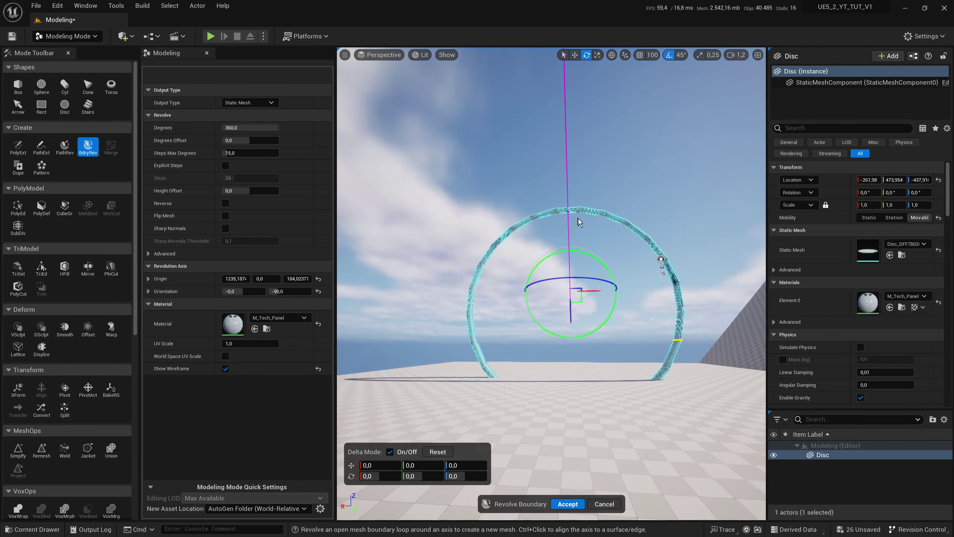
{"action": "mouse_move", "coordinate": [570, 318]}
{"action": "left_mouse_down"}
{"action": "mouse_move", "coordinate": [570, 181]}
{"action": "mouse_move", "coordinate": [580, 459]}
{"action": "mouse_move", "coordinate": [585, 325]}
{"action": "mouse_move", "coordinate": [585, 352]}
{"action": "left_mouse_up"}
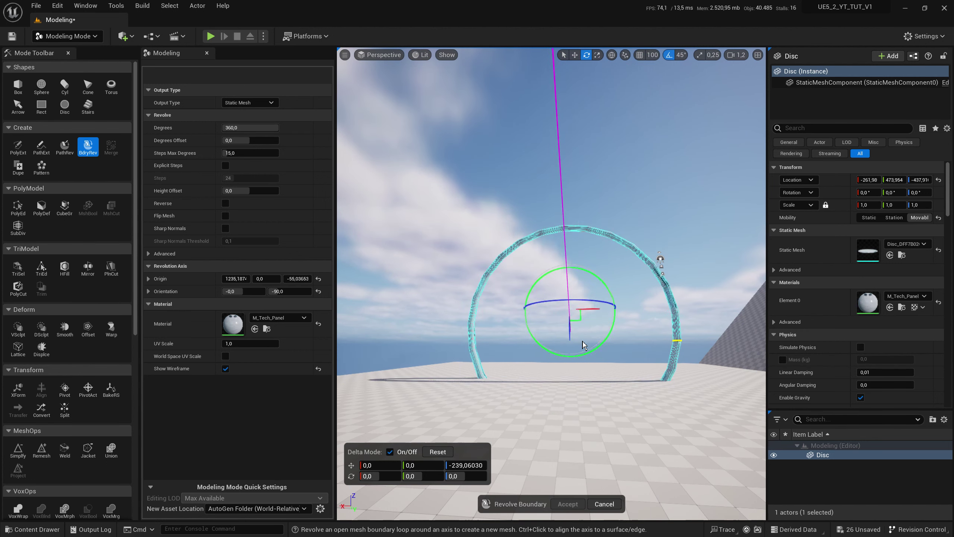
{"action": "right_click_drag", "start_coordinate": [565, 333], "coordinate": [565, 333]}
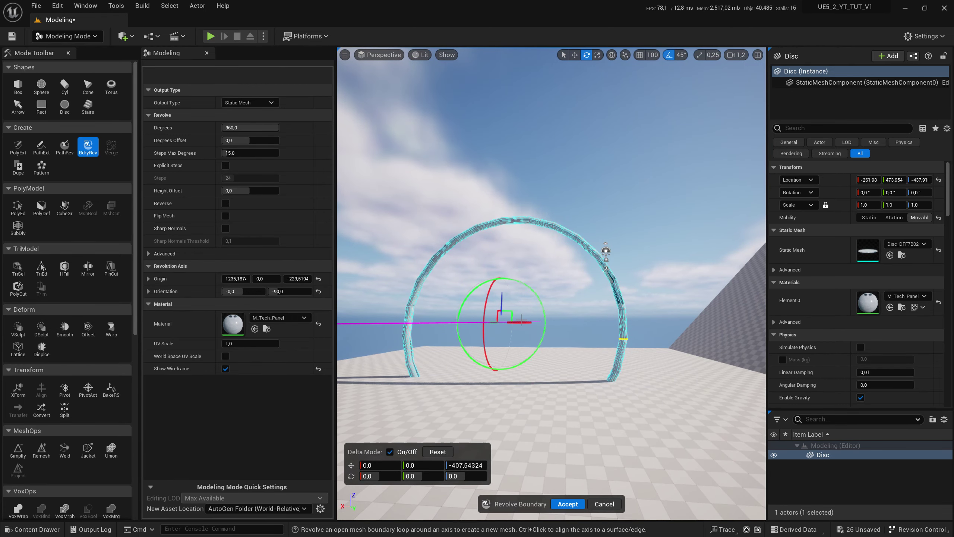
Shift the revolve axis and rotate it 45 degrees to reshape the ring, then cancel.
{"action": "left_click_drag", "start_coordinate": [523, 322], "coordinate": [619, 330]}
{"action": "right_click_drag", "start_coordinate": [619, 330], "coordinate": [556, 335]}
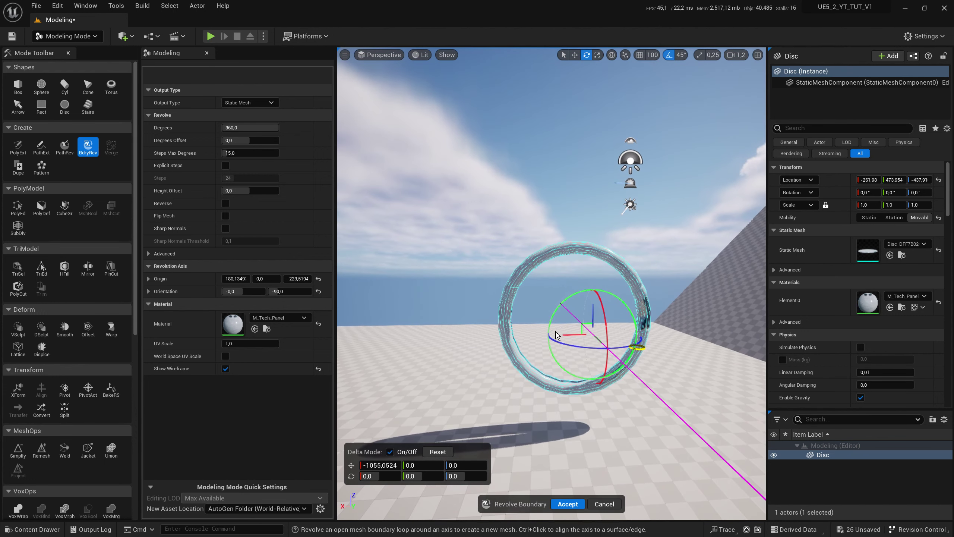
{"action": "mouse_move", "coordinate": [558, 343]}
{"action": "left_mouse_down"}
{"action": "mouse_move", "coordinate": [608, 356]}
{"action": "mouse_move", "coordinate": [465, 341]}
{"action": "mouse_move", "coordinate": [741, 369]}
{"action": "mouse_move", "coordinate": [527, 360]}
{"action": "left_mouse_up"}
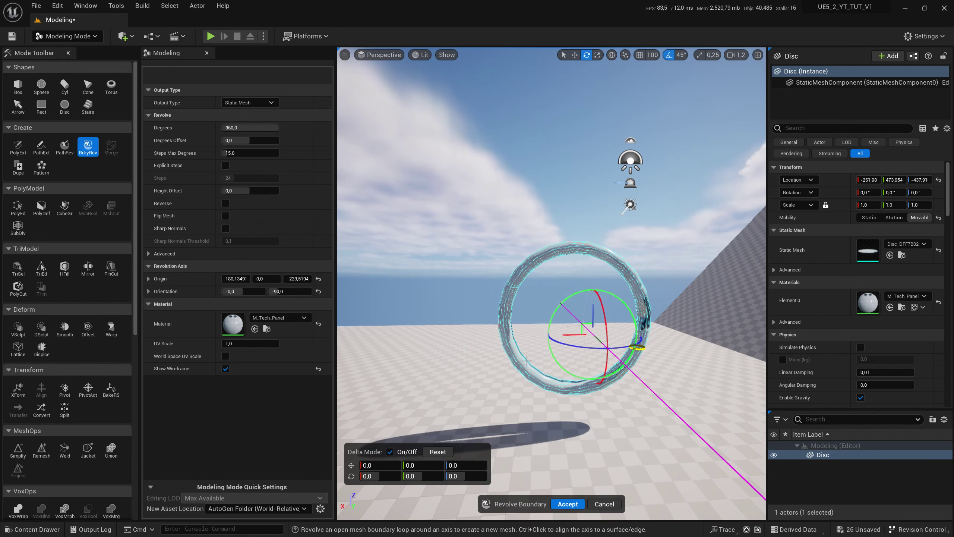
{"action": "left_click_drag", "start_coordinate": [584, 328], "coordinate": [573, 311]}
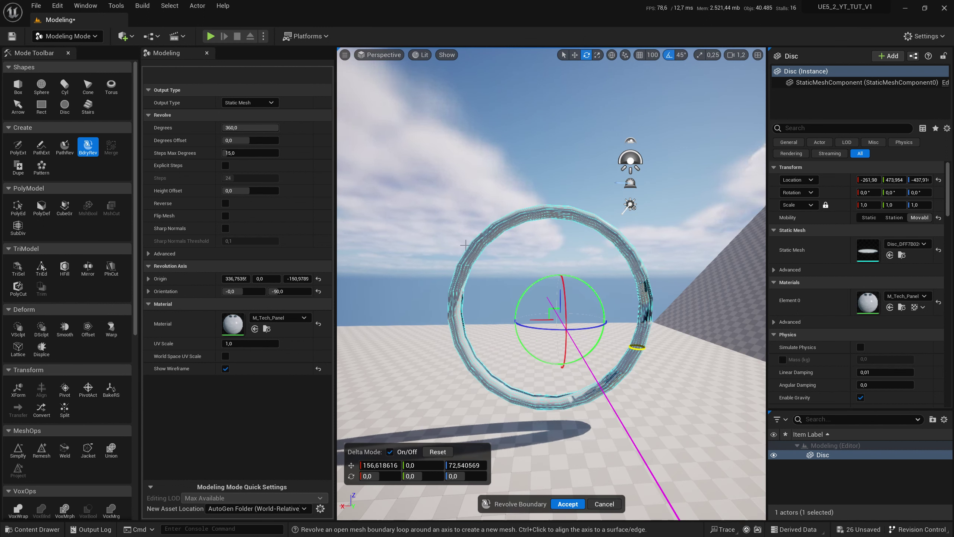
{"action": "left_click", "coordinate": [605, 504]}
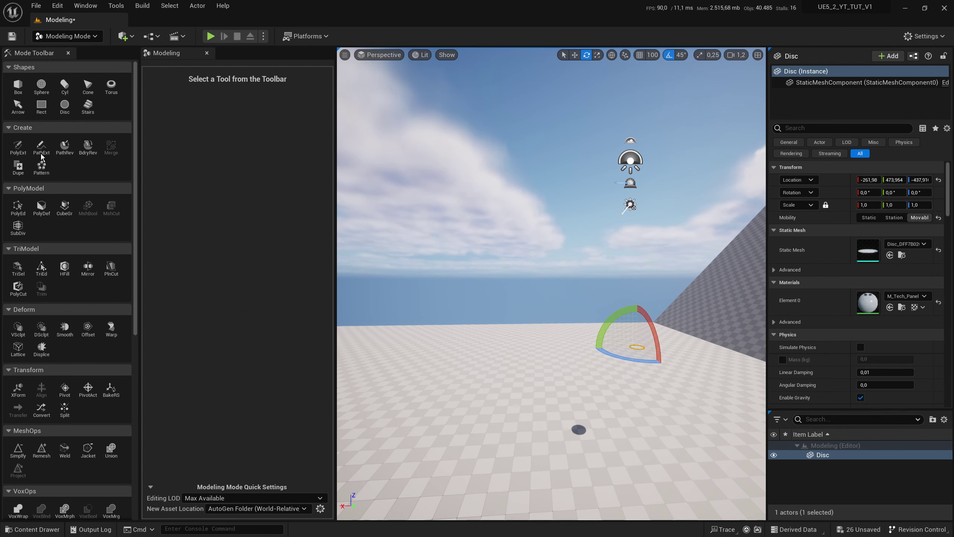
Start PolyExt with the Freehand draw mode and the Flat extrude mode.
{"action": "left_click", "coordinate": [18, 147]}
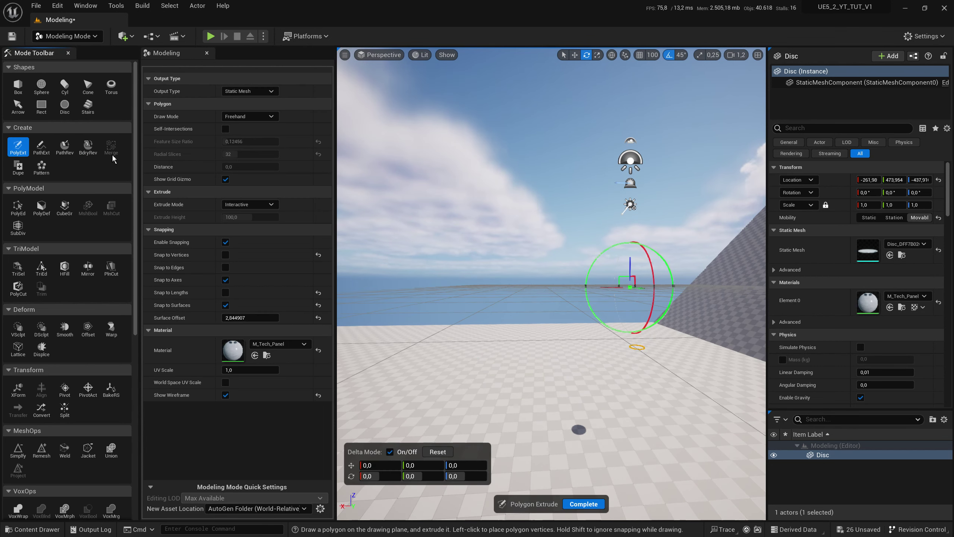
{"action": "left_click", "coordinate": [272, 117]}
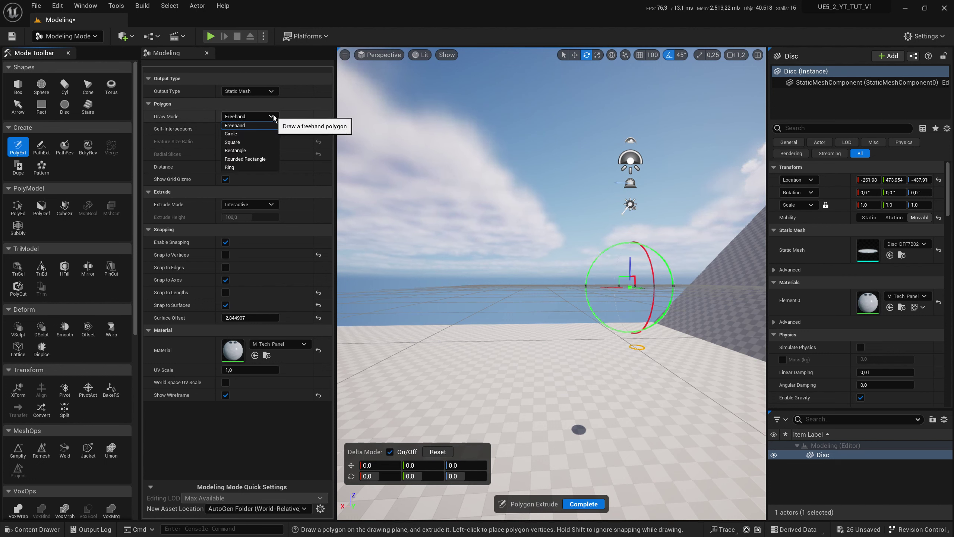
{"action": "left_click", "coordinate": [279, 119]}
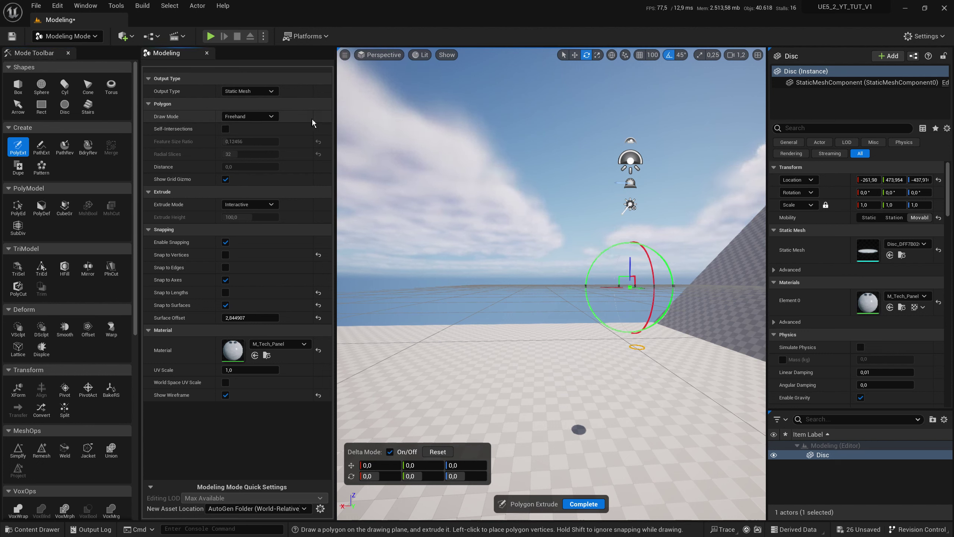
{"action": "left_click", "coordinate": [271, 204]}
{"action": "left_click", "coordinate": [263, 215]}
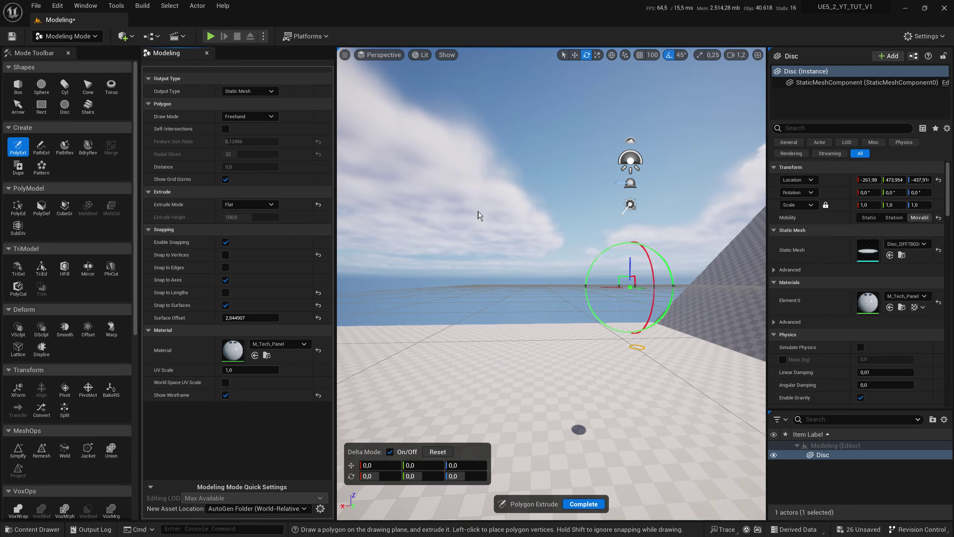
Draw the polygon on the floor, closing it at its first point to create the flat mesh.
{"action": "left_click_drag", "start_coordinate": [478, 215], "coordinate": [471, 234], "text": "alt"}
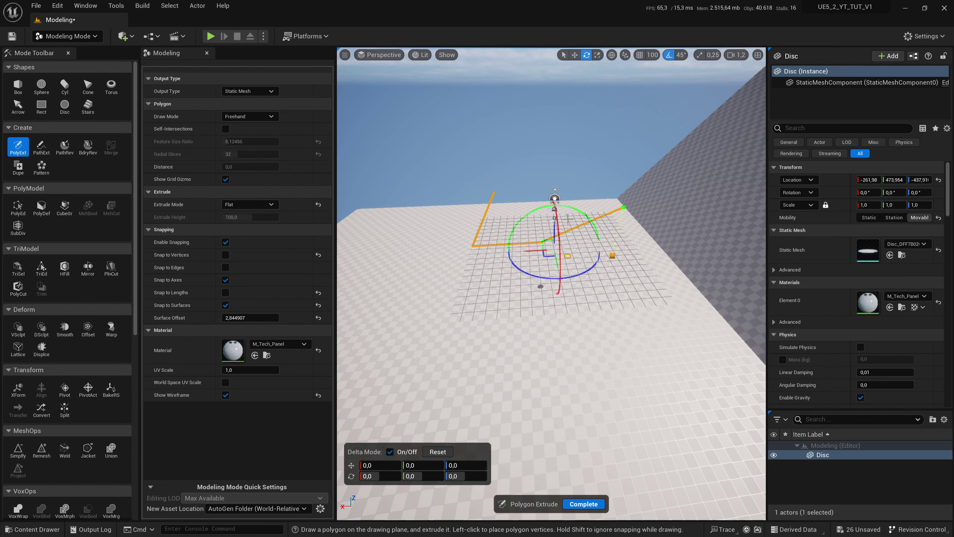
{"action": "left_click", "coordinate": [494, 192]}
{"action": "left_click_drag", "start_coordinate": [504, 196], "coordinate": [311, 213], "text": "alt"}
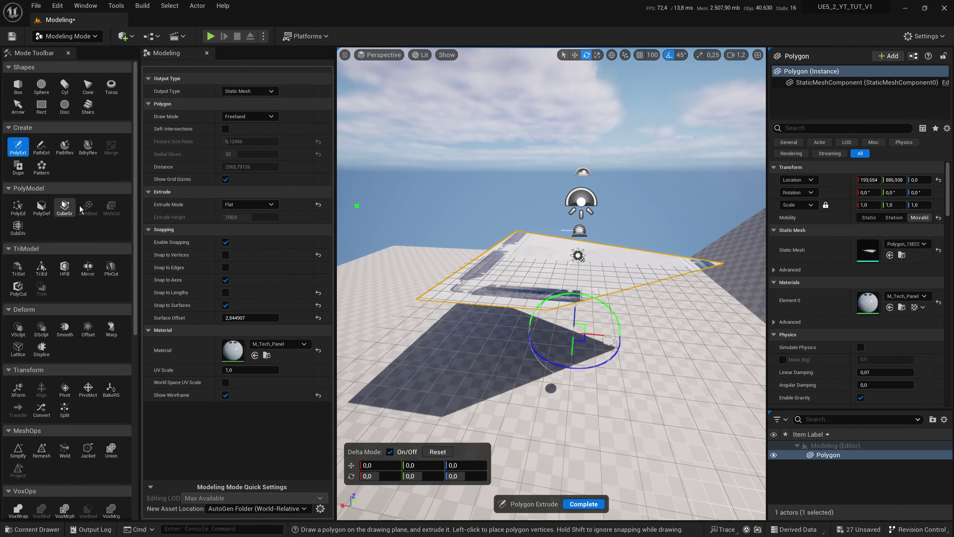
Revolve the polygon's boundary and lower the revolve axis to form a dome.
{"action": "left_click", "coordinate": [83, 151]}
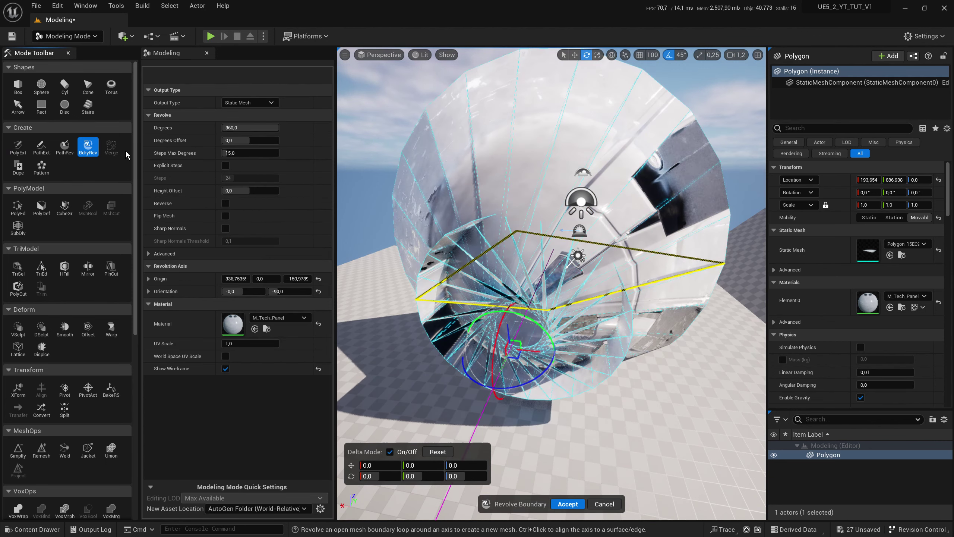
{"action": "left_click_drag", "start_coordinate": [526, 244], "coordinate": [444, 241], "text": "alt"}
{"action": "mouse_move", "coordinate": [552, 248]}
{"action": "left_mouse_down", "text": "alt"}
{"action": "mouse_move", "coordinate": [519, 263]}
{"action": "mouse_move", "coordinate": [525, 286]}
{"action": "mouse_move", "coordinate": [480, 8]}
{"action": "left_mouse_up", "text": "alt"}
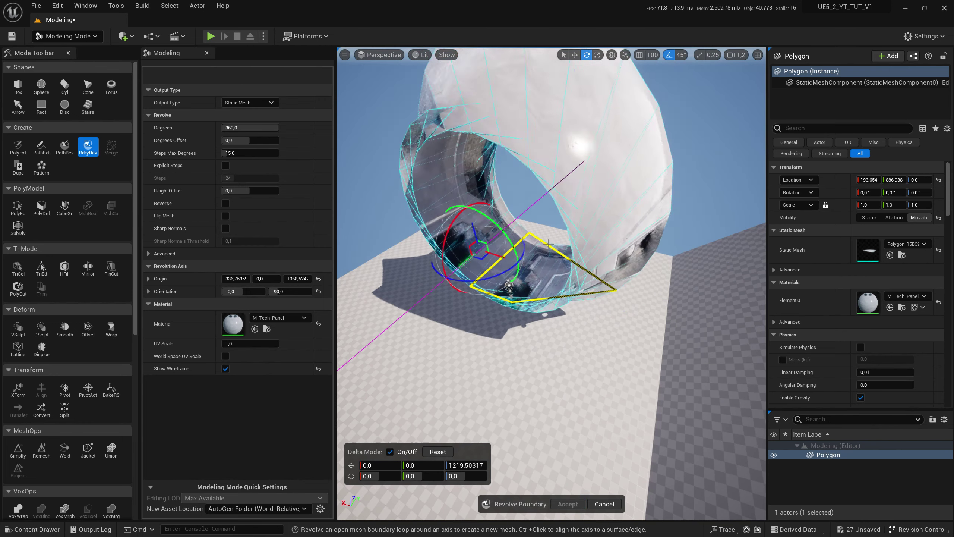
{"action": "mouse_move", "coordinate": [480, 8]}
{"action": "left_mouse_down"}
{"action": "mouse_move", "coordinate": [551, 268]}
{"action": "mouse_move", "coordinate": [551, 226]}
{"action": "mouse_move", "coordinate": [586, 240]}
{"action": "mouse_move", "coordinate": [578, 218]}
{"action": "mouse_move", "coordinate": [779, 199]}
{"action": "left_mouse_up"}
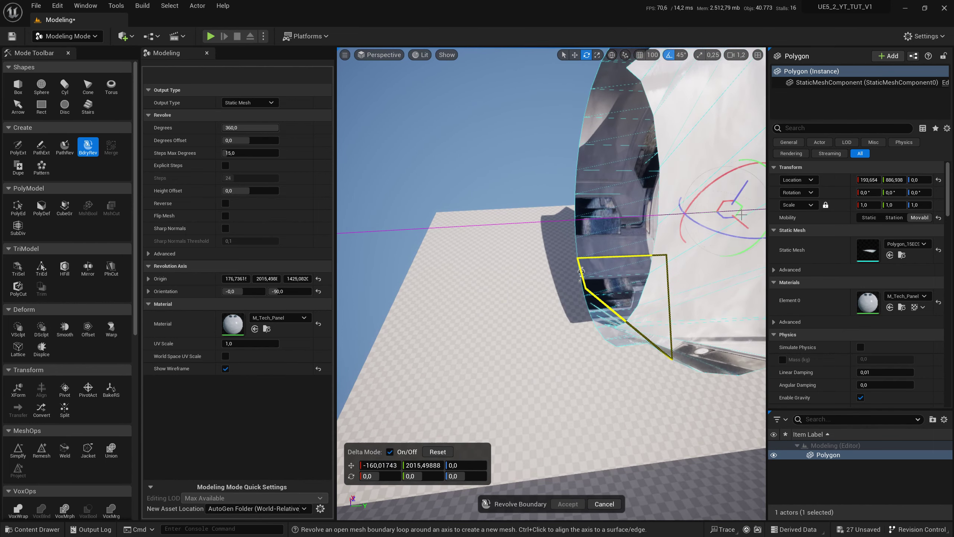
Inspect the ring from several angles and reduce Degrees to a partial arc of about 233.
{"action": "left_click_drag", "start_coordinate": [563, 263], "coordinate": [511, 324], "text": "alt"}
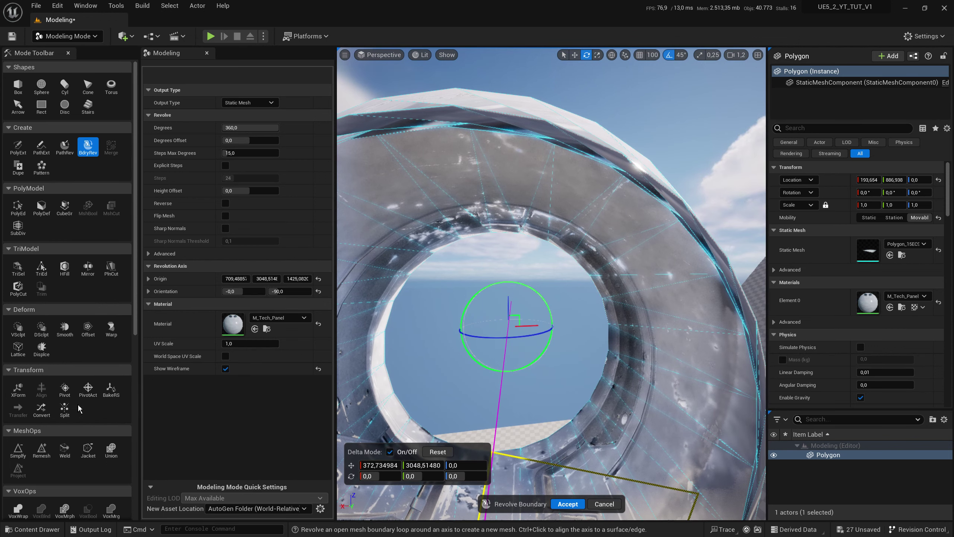
{"action": "mouse_move", "coordinate": [500, 129]}
{"action": "left_mouse_down", "text": "alt"}
{"action": "mouse_move", "coordinate": [620, 247]}
{"action": "mouse_move", "coordinate": [534, 280]}
{"action": "mouse_move", "coordinate": [436, 278]}
{"action": "mouse_move", "coordinate": [549, 312]}
{"action": "mouse_move", "coordinate": [432, 312]}
{"action": "left_mouse_up", "text": "alt"}
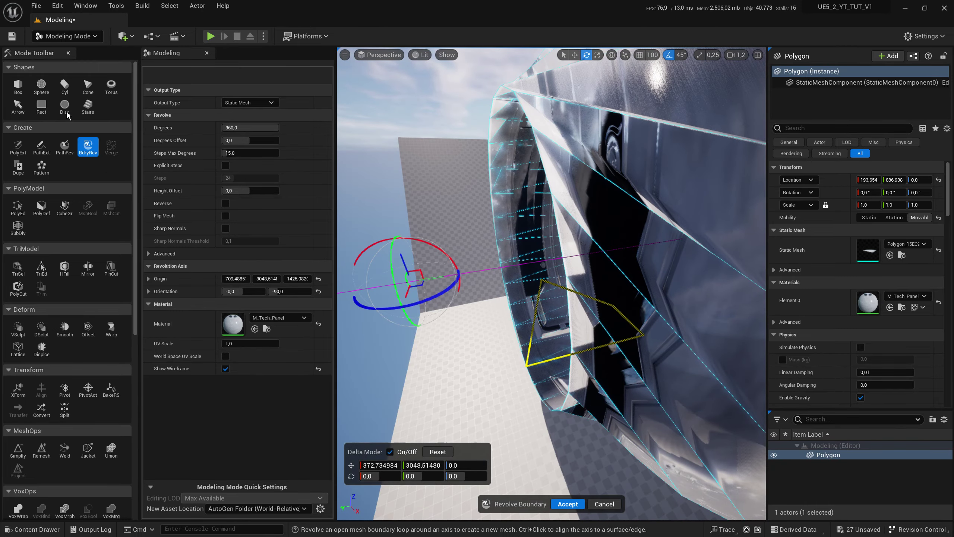
{"action": "mouse_move", "coordinate": [584, 277]}
{"action": "left_mouse_down", "text": "alt"}
{"action": "mouse_move", "coordinate": [534, 311]}
{"action": "mouse_move", "coordinate": [524, 268]}
{"action": "left_mouse_up", "text": "alt"}
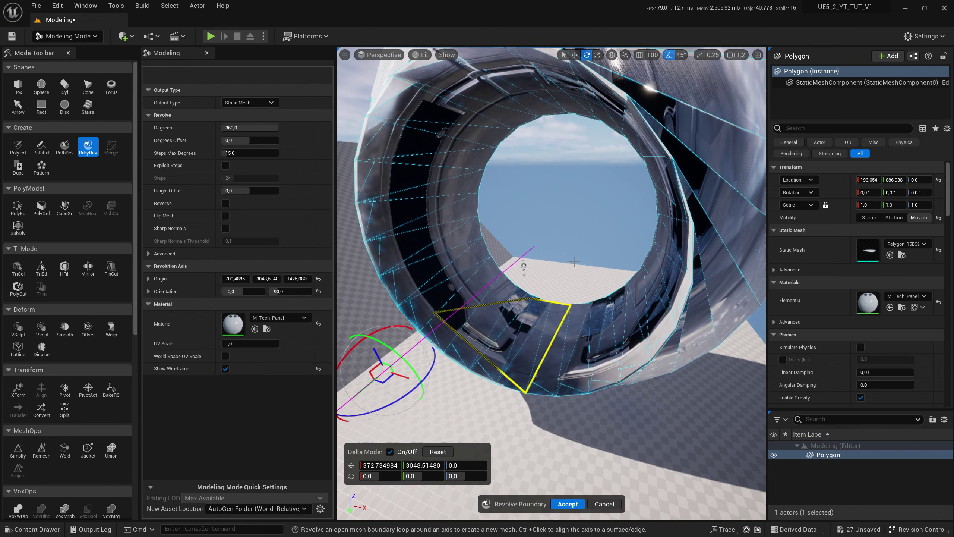
{"action": "mouse_move", "coordinate": [524, 267]}
{"action": "left_mouse_down", "text": "alt"}
{"action": "mouse_move", "coordinate": [613, 302]}
{"action": "mouse_move", "coordinate": [595, 312]}
{"action": "left_mouse_up", "text": "alt"}
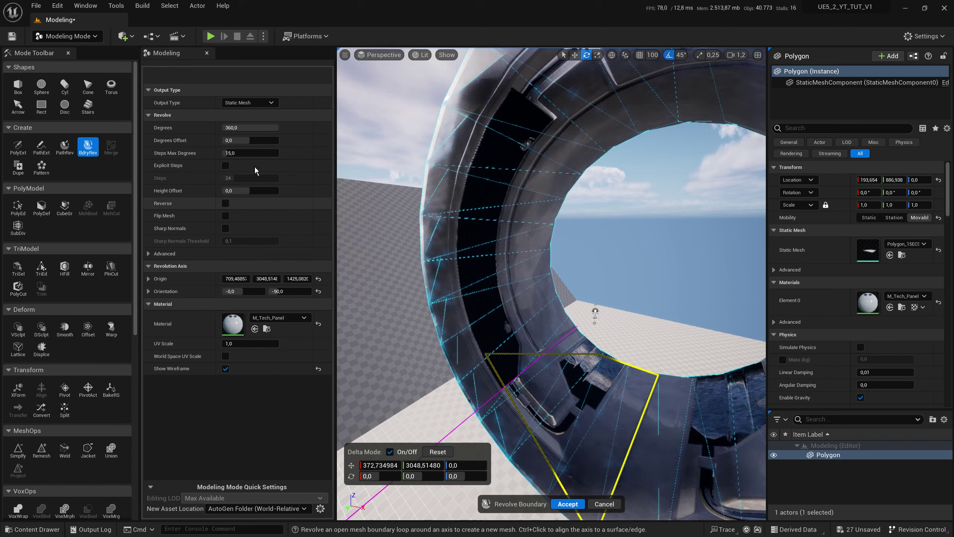
{"action": "mouse_move", "coordinate": [249, 127]}
{"action": "left_mouse_down"}
{"action": "mouse_move", "coordinate": [225, 128]}
{"action": "mouse_move", "coordinate": [316, 135]}
{"action": "left_mouse_up"}
Try revolve sweeps of about 162 and 266 degrees and shift the arc's start offset.
{"action": "mouse_move", "coordinate": [250, 127]}
{"action": "left_mouse_down"}
{"action": "mouse_move", "coordinate": [230, 127]}
{"action": "mouse_move", "coordinate": [263, 128]}
{"action": "left_mouse_up"}
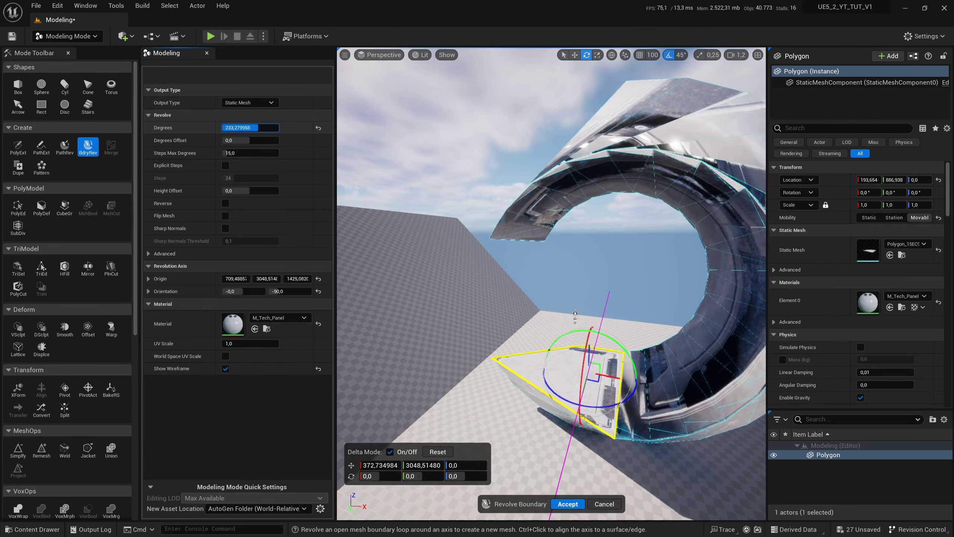
{"action": "right_click_drag", "start_coordinate": [548, 263], "coordinate": [489, 248]}
{"action": "right_click_drag", "start_coordinate": [423, 196], "coordinate": [423, 195]}
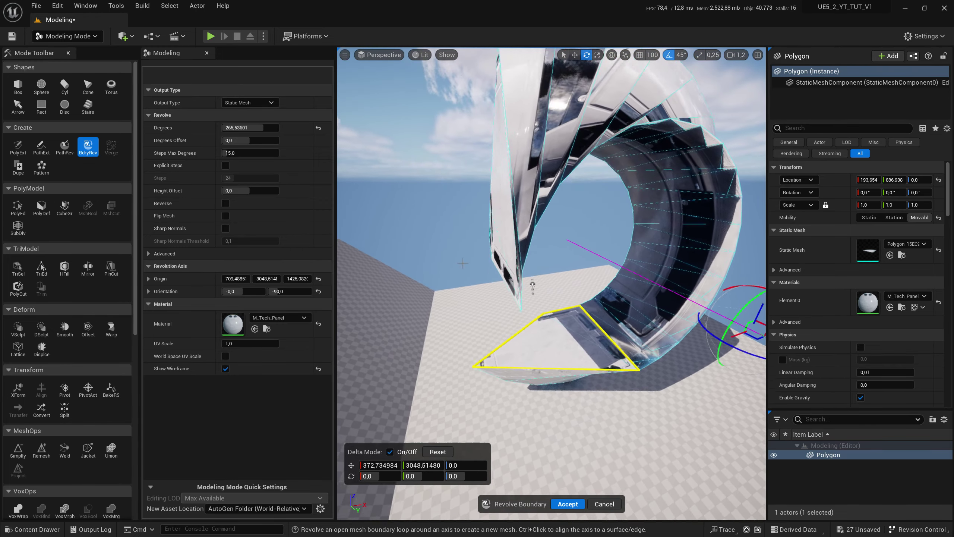
{"action": "mouse_move", "coordinate": [225, 140]}
{"action": "left_mouse_down"}
{"action": "mouse_move", "coordinate": [279, 140]}
{"action": "mouse_move", "coordinate": [240, 153]}
{"action": "mouse_move", "coordinate": [271, 153]}
{"action": "mouse_move", "coordinate": [260, 153]}
{"action": "left_mouse_up"}
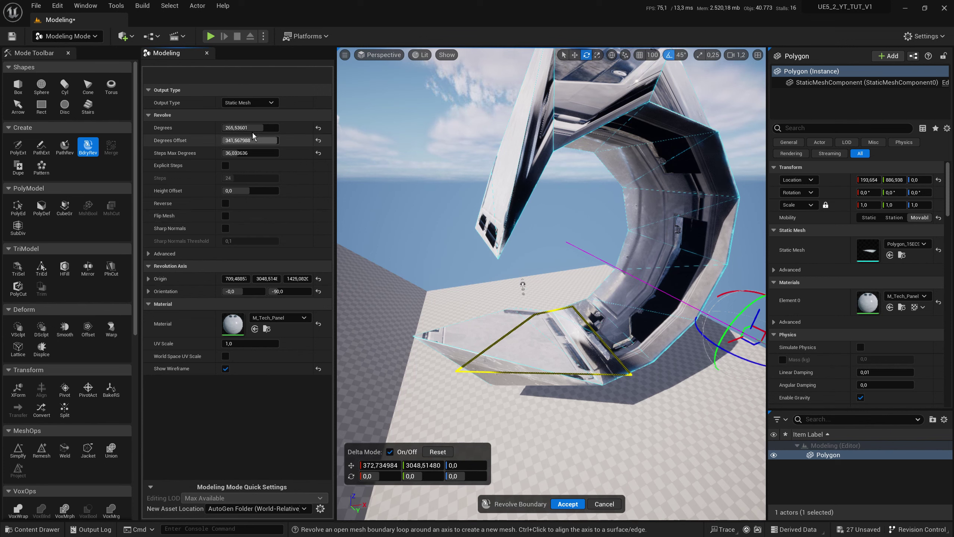
{"action": "left_click_drag", "start_coordinate": [253, 129], "coordinate": [305, 137]}
Reset Degrees to 360, Degrees Offset to 0 and Steps to 15, then cancel the revolve.
{"action": "left_click", "coordinate": [318, 139]}
{"action": "left_click", "coordinate": [318, 128]}
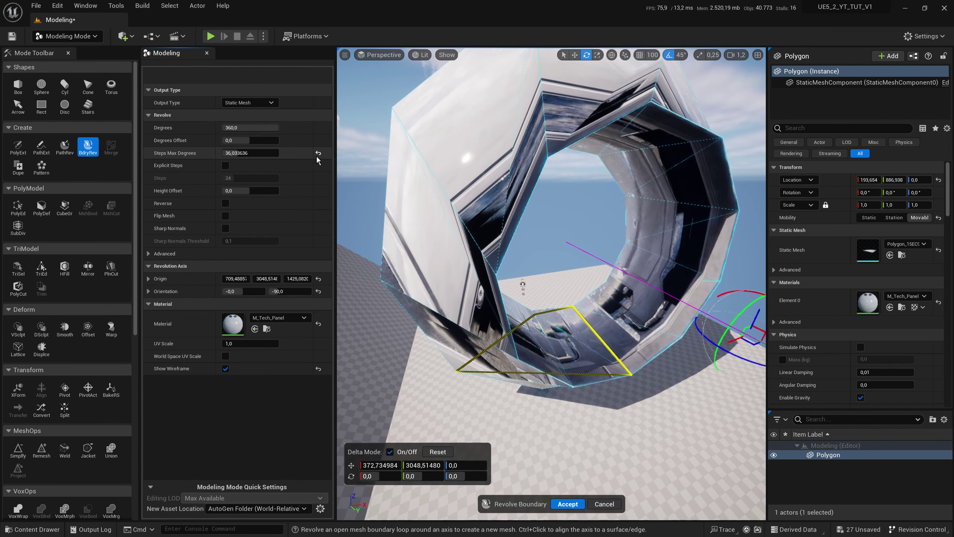
{"action": "left_click", "coordinate": [319, 153]}
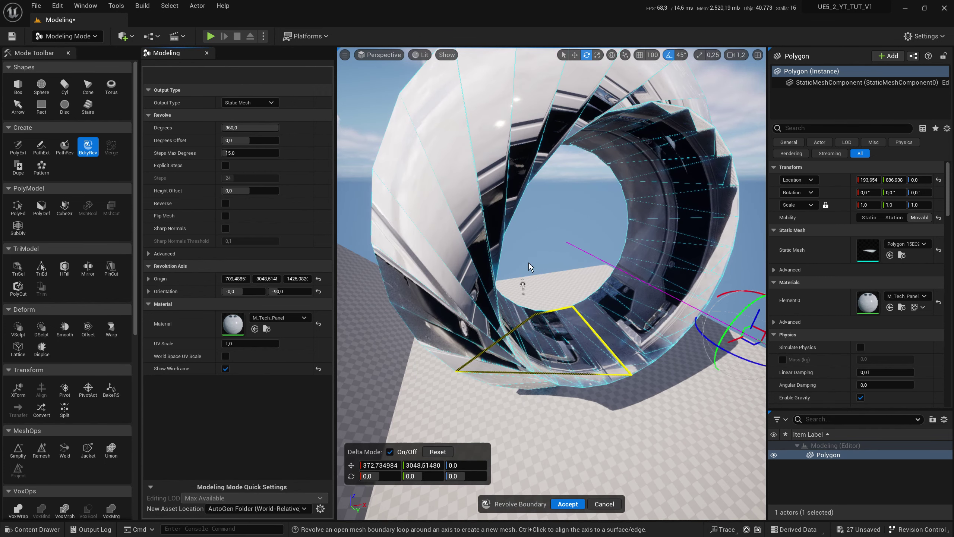
{"action": "left_click_drag", "start_coordinate": [529, 266], "coordinate": [694, 239], "text": "alt"}
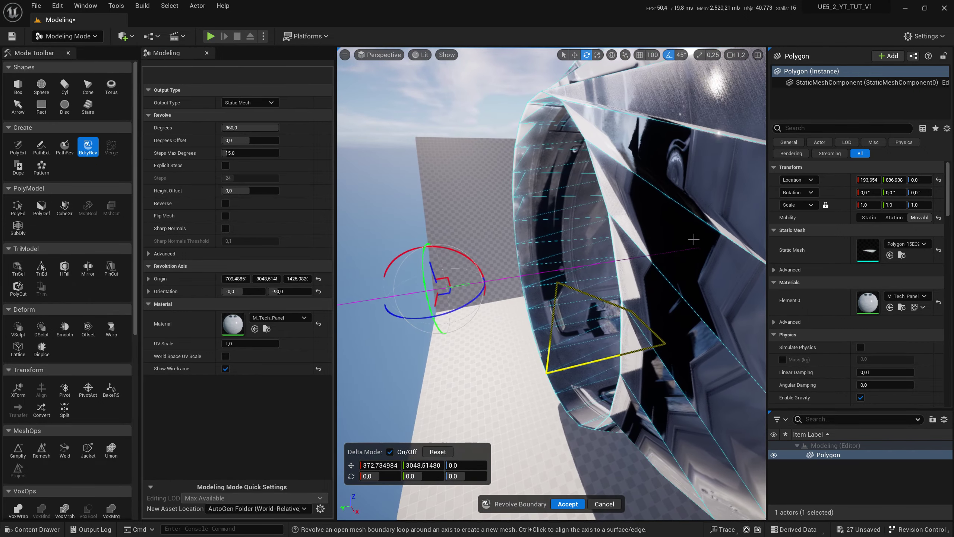
{"action": "key", "text": "Delete"}
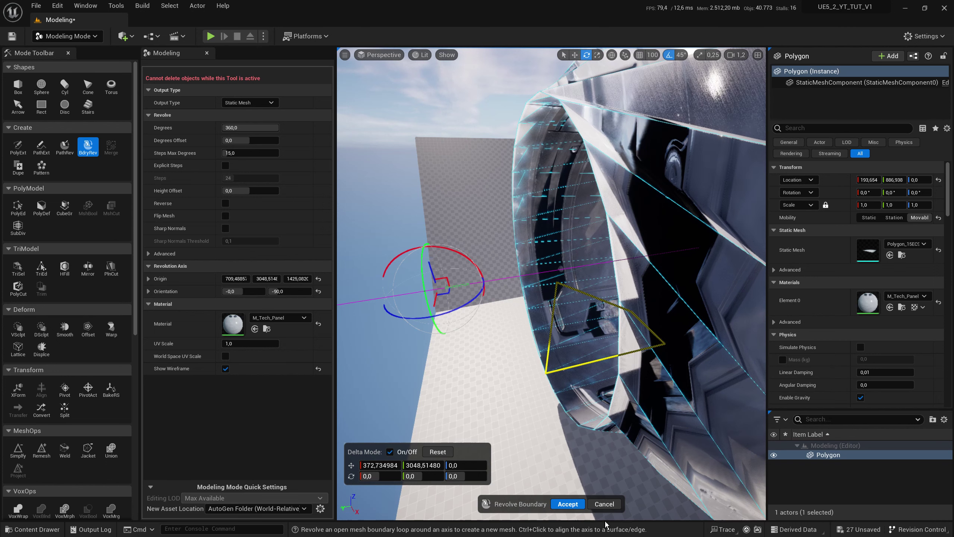
{"action": "left_click", "coordinate": [604, 504]}
{"action": "left_click_drag", "start_coordinate": [649, 256], "coordinate": [648, 255], "text": "alt"}
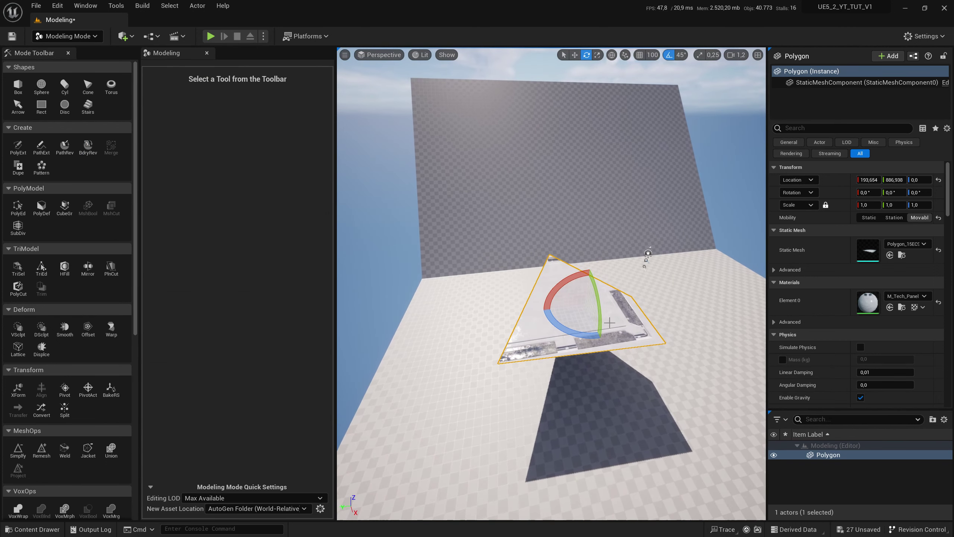
Delete the Polygon and add a second 100-unit box, Box4, beside the first box.
{"action": "key", "text": "Delete"}
{"action": "mouse_move", "coordinate": [608, 337]}
{"action": "left_mouse_down", "text": "alt"}
{"action": "mouse_move", "coordinate": [512, 416]}
{"action": "mouse_move", "coordinate": [373, 407]}
{"action": "left_mouse_up", "text": "alt"}
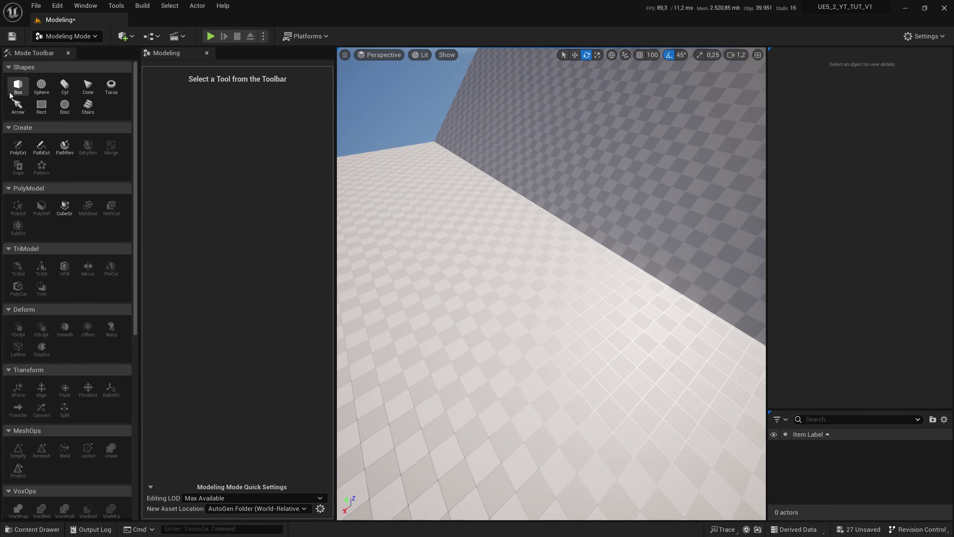
{"action": "left_click", "coordinate": [18, 87]}
{"action": "left_click", "coordinate": [524, 345]}
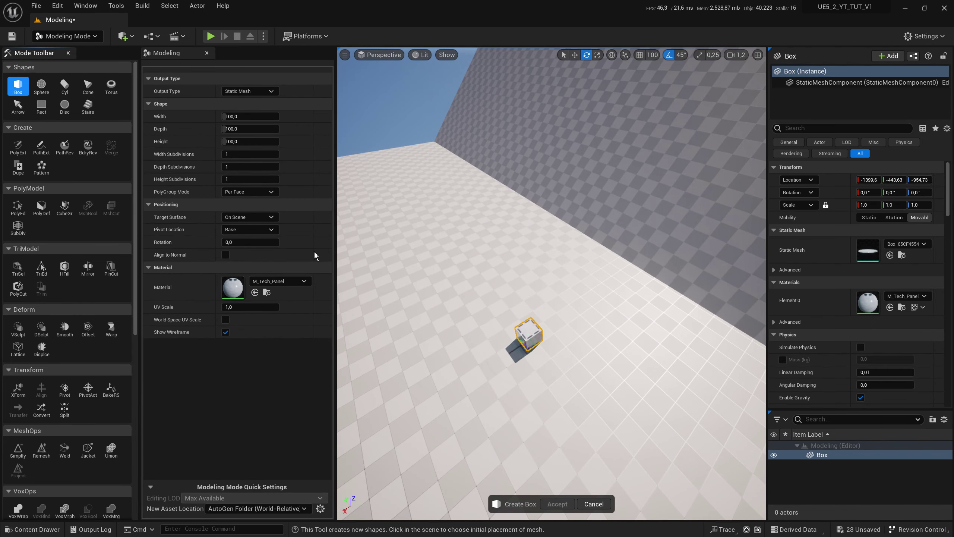
{"action": "left_click", "coordinate": [549, 331]}
{"action": "mouse_move", "coordinate": [549, 331]}
{"action": "left_mouse_down", "text": "alt"}
{"action": "mouse_move", "coordinate": [548, 361]}
{"action": "mouse_move", "coordinate": [619, 245]}
{"action": "left_mouse_up", "text": "alt"}
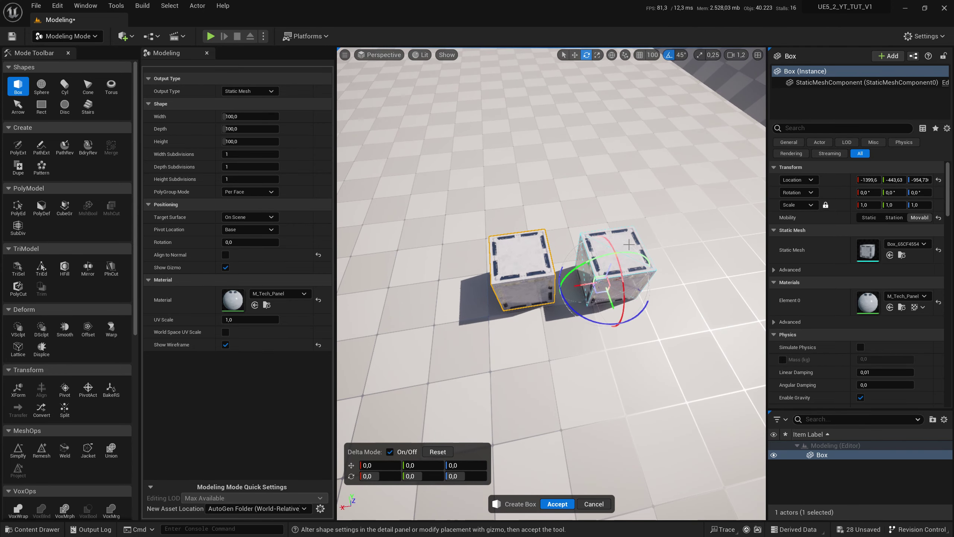
{"action": "left_click", "coordinate": [613, 187]}
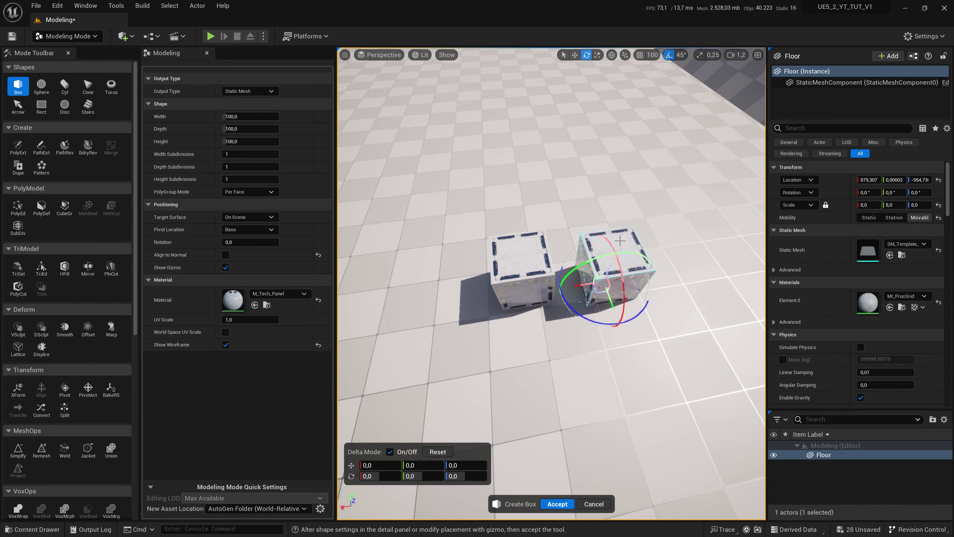
{"action": "left_click", "coordinate": [557, 504]}
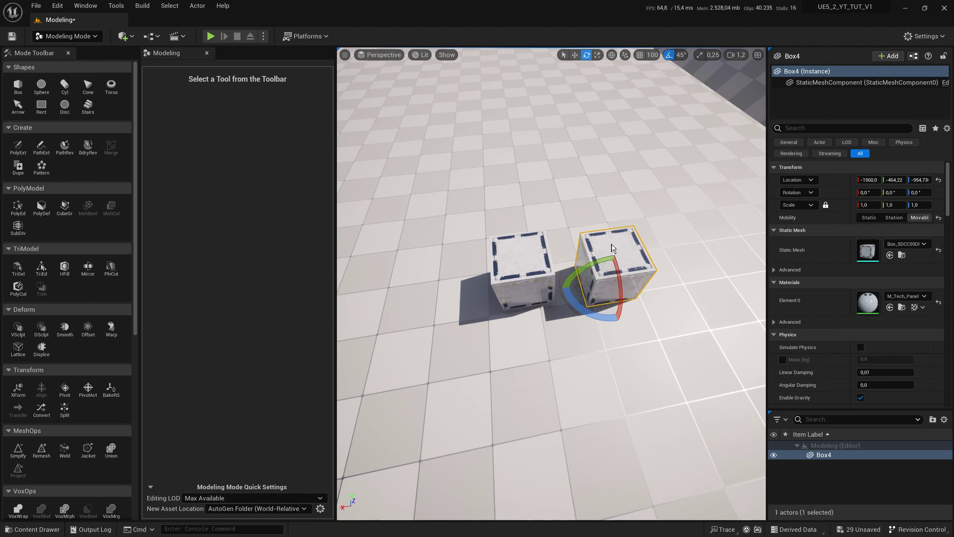
Select both boxes and start the Merge tool on them.
{"action": "left_click", "coordinate": [515, 238], "text": "ctrl"}
{"action": "scroll", "coordinate": [412, 250], "scroll_direction": "up", "scroll_amount": 2}
{"action": "scroll", "coordinate": [413, 250], "scroll_direction": "up", "scroll_amount": 3}
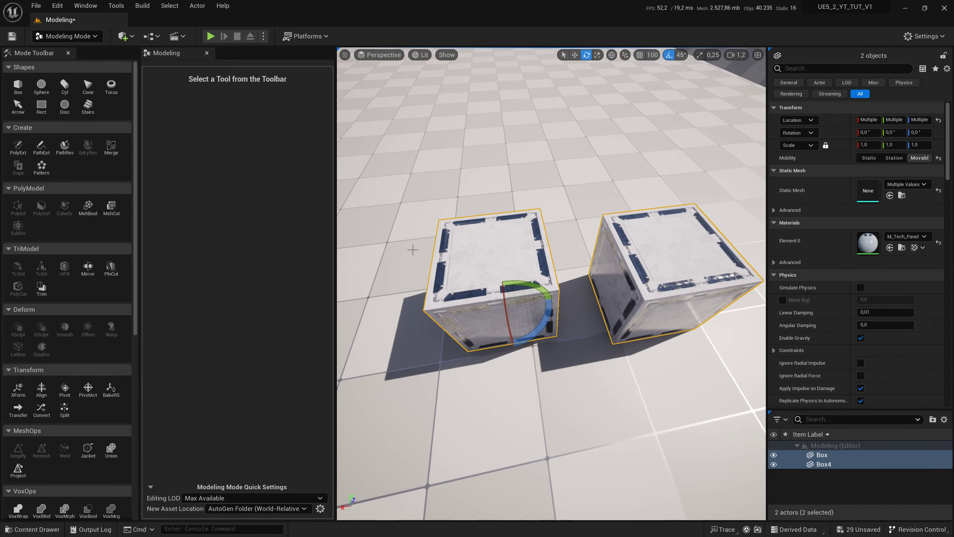
{"action": "left_click", "coordinate": [113, 150]}
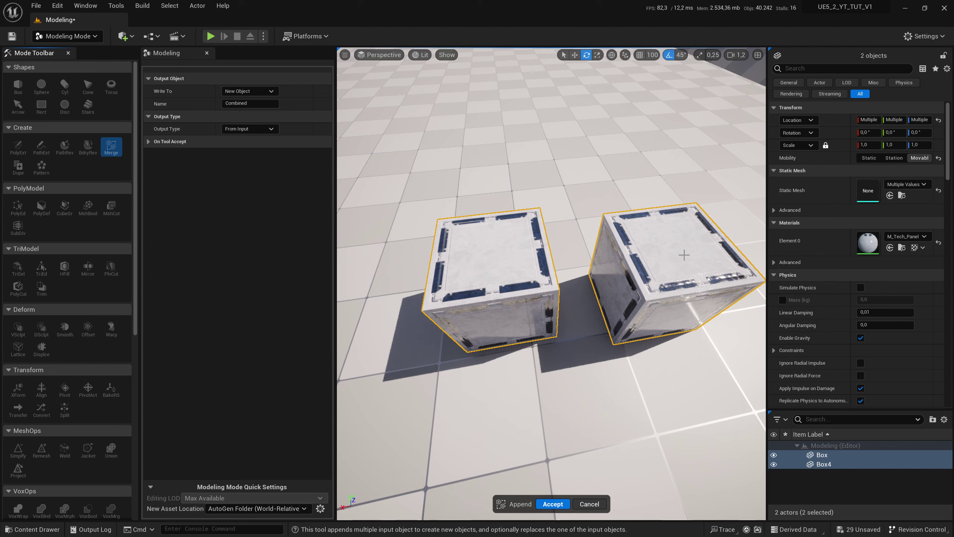
Keep Write To New Object named Combined with Output Type From Input.
{"action": "left_click", "coordinate": [273, 91]}
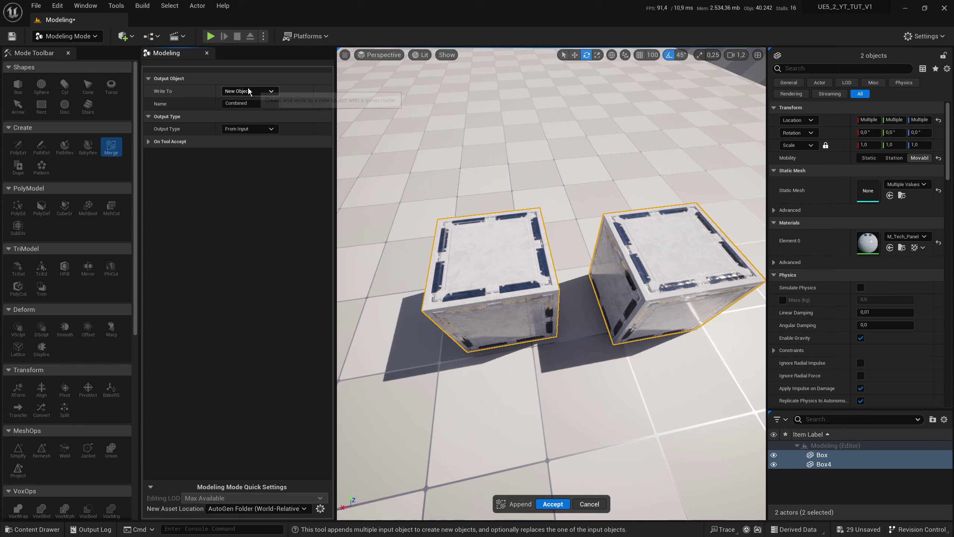
{"action": "left_click", "coordinate": [238, 100]}
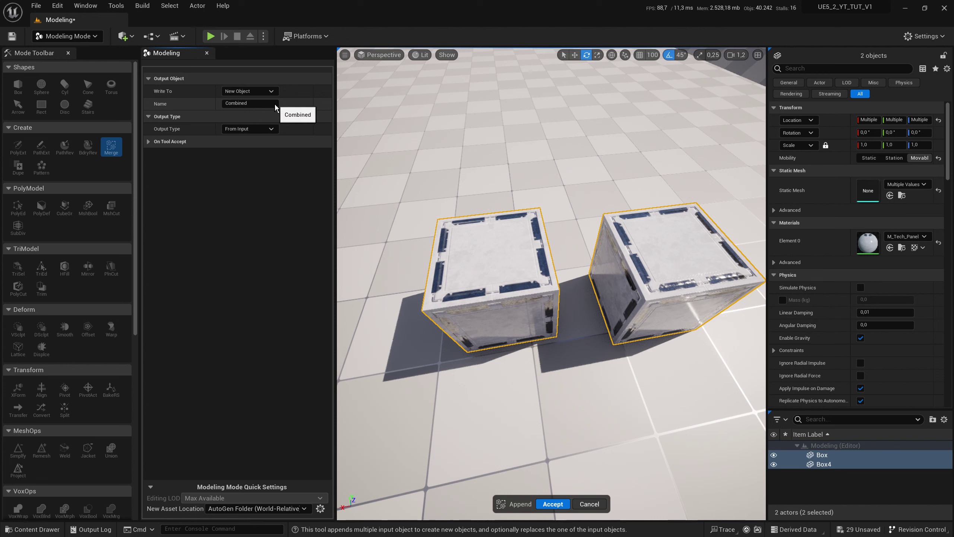
{"action": "left_click", "coordinate": [265, 104]}
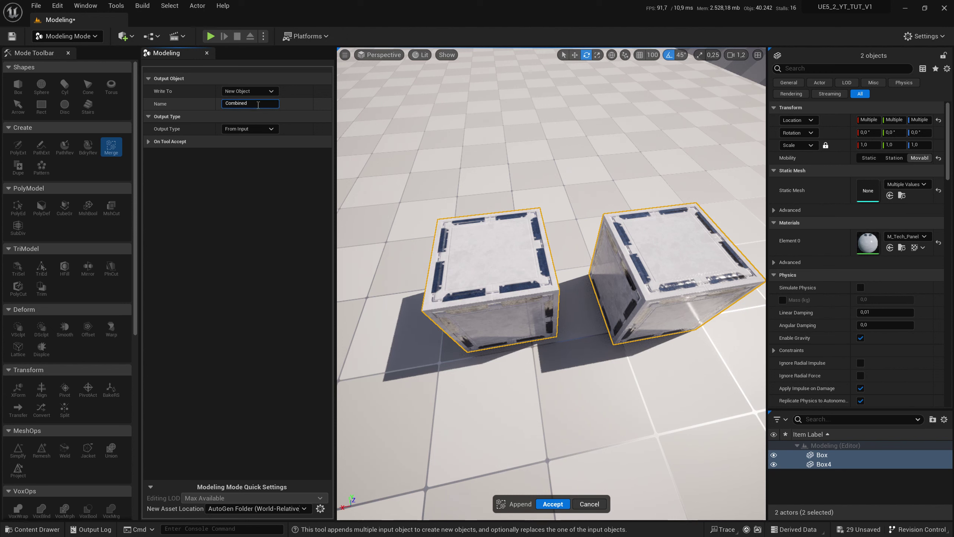
{"action": "left_click", "coordinate": [262, 128]}
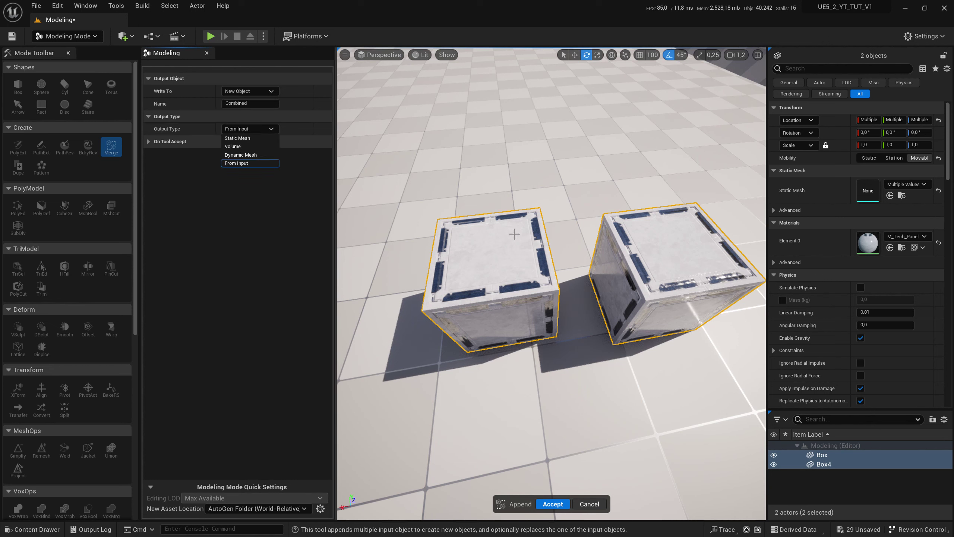
{"action": "left_click", "coordinate": [180, 132]}
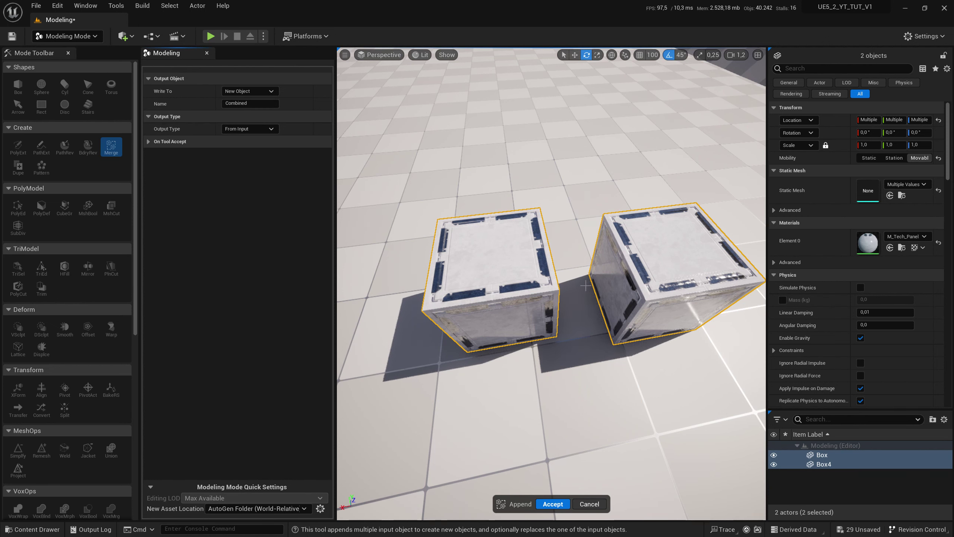
{"action": "left_click", "coordinate": [271, 129]}
{"action": "left_click", "coordinate": [296, 125]}
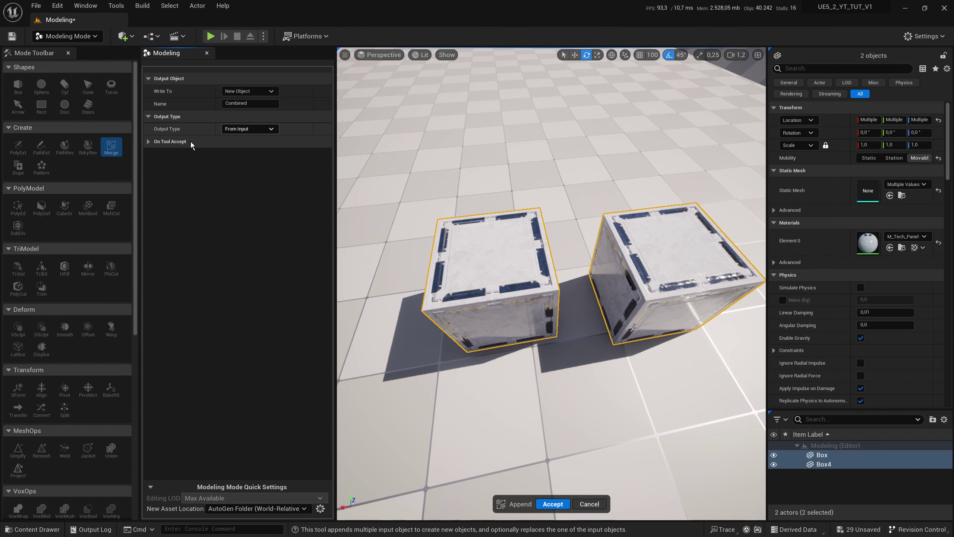
Keep Handle Inputs on Delete Inputs, set Output Type to Static Mesh, and accept the merge.
{"action": "left_click", "coordinate": [148, 142]}
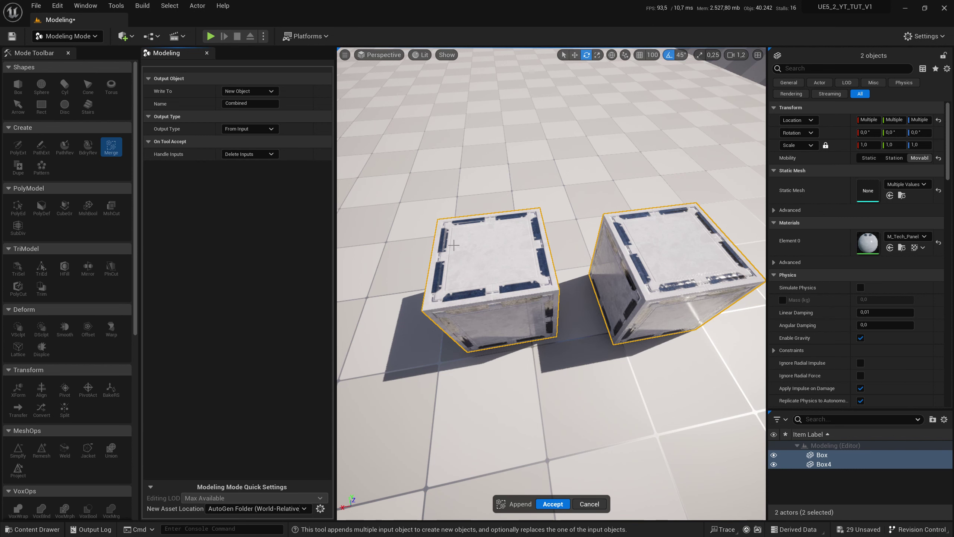
{"action": "left_click", "coordinate": [246, 155]}
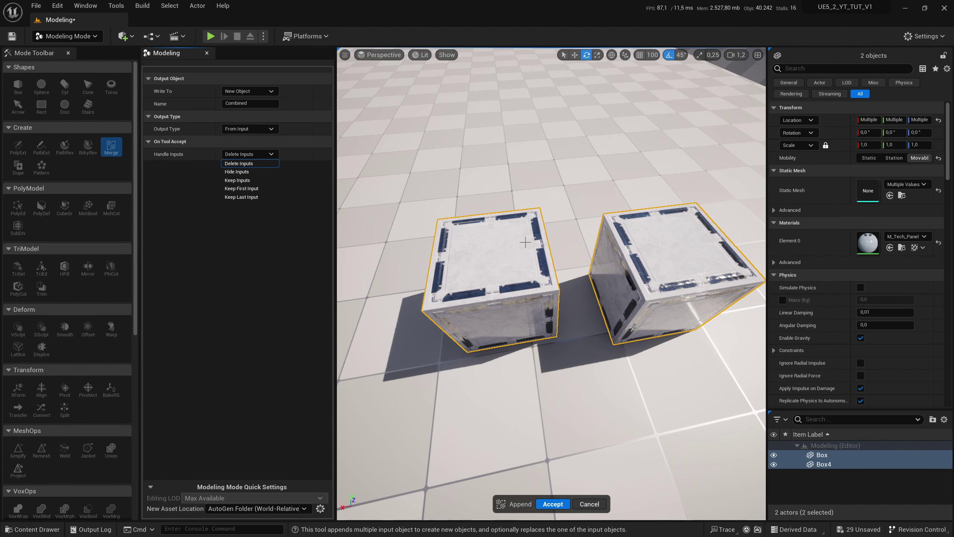
{"action": "left_click", "coordinate": [242, 316]}
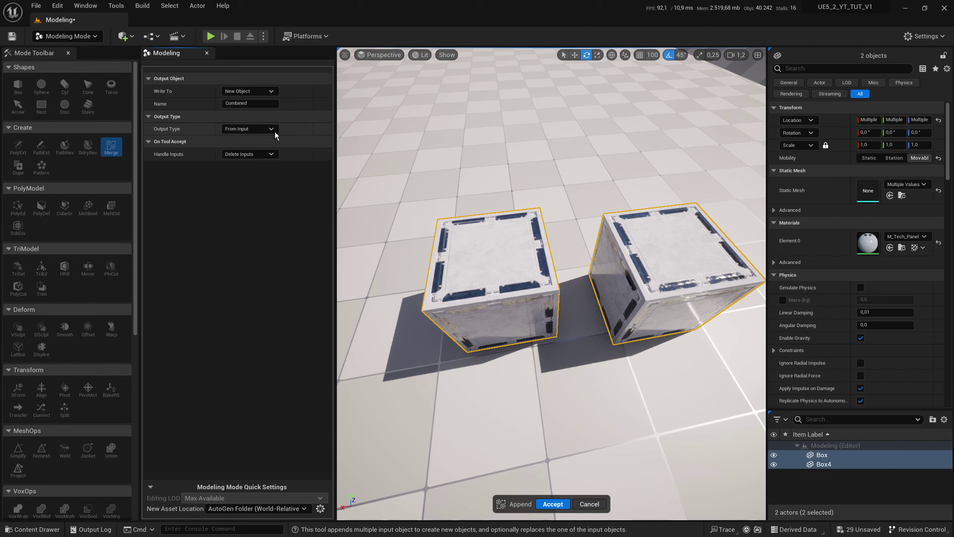
{"action": "left_click", "coordinate": [248, 130]}
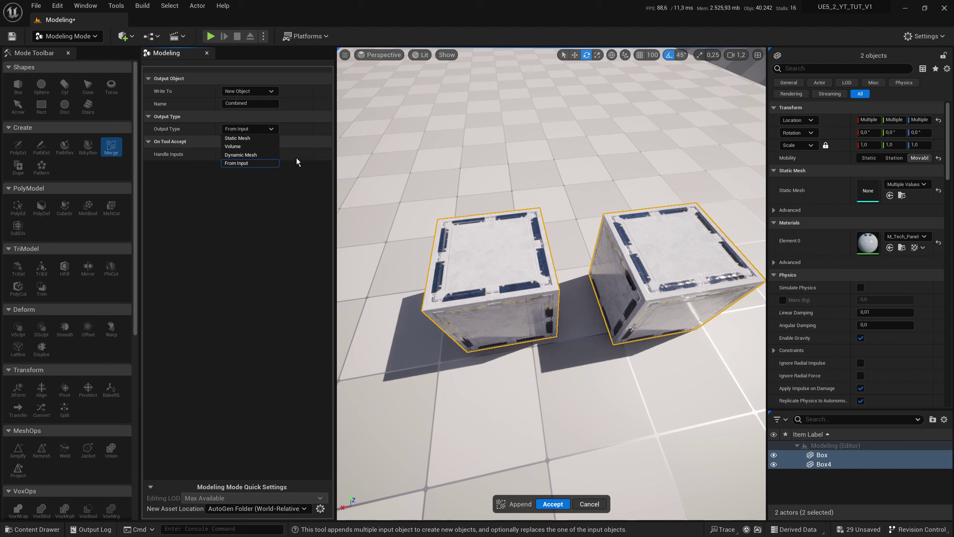
{"action": "left_click", "coordinate": [238, 137]}
{"action": "key", "text": "Return"}
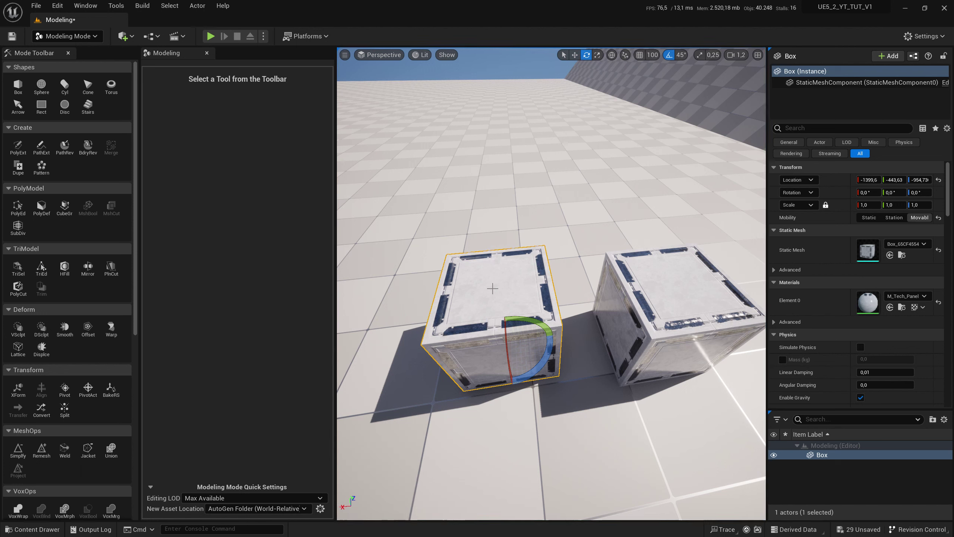
Duplicate the merged box as a Static Mesh, deleting the original input.
{"action": "left_click", "coordinate": [18, 166]}
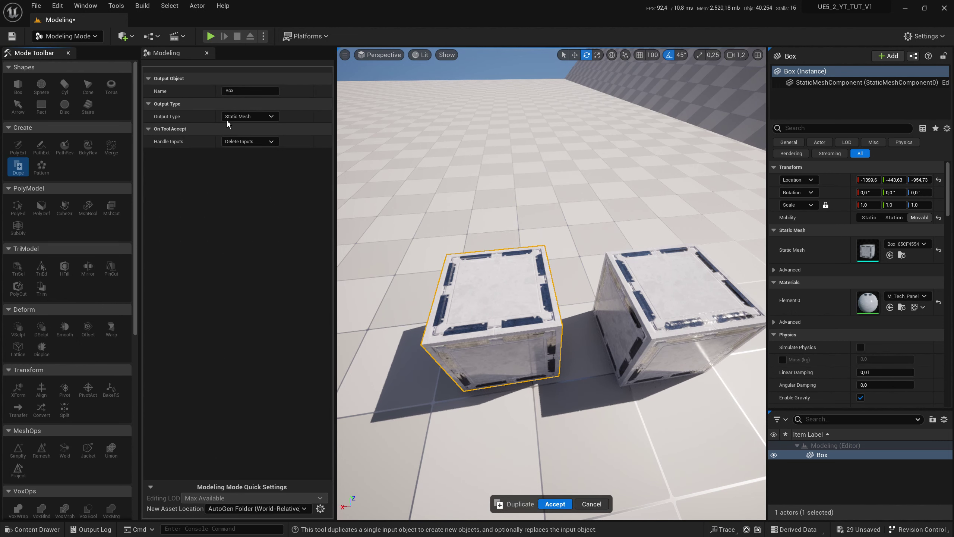
{"action": "left_click", "coordinate": [270, 116]}
{"action": "left_click", "coordinate": [268, 206]}
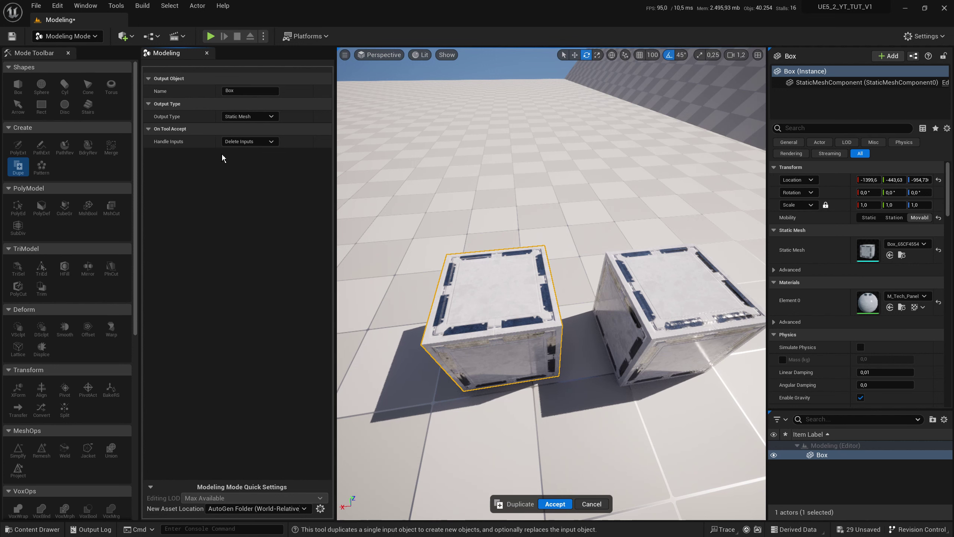
{"action": "left_click", "coordinate": [255, 141]}
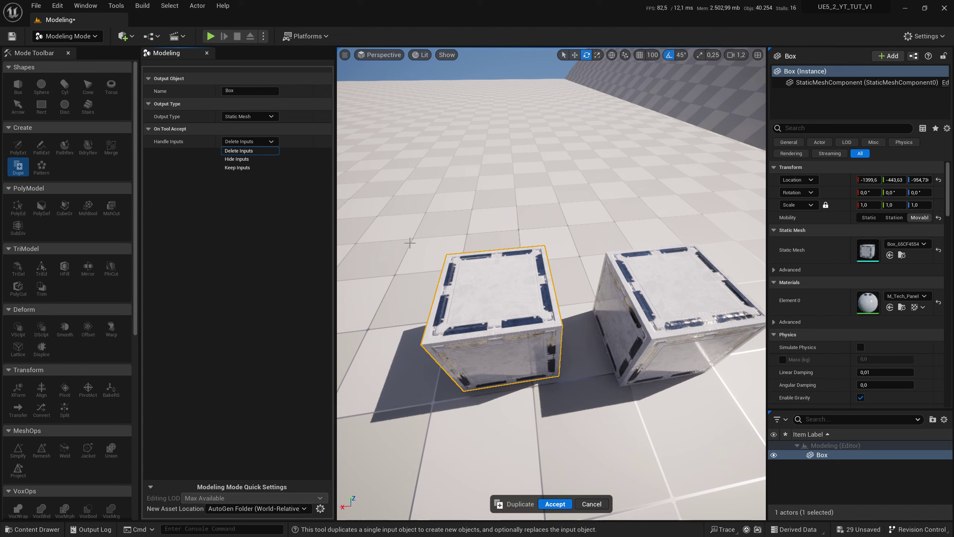
{"action": "left_click", "coordinate": [487, 319]}
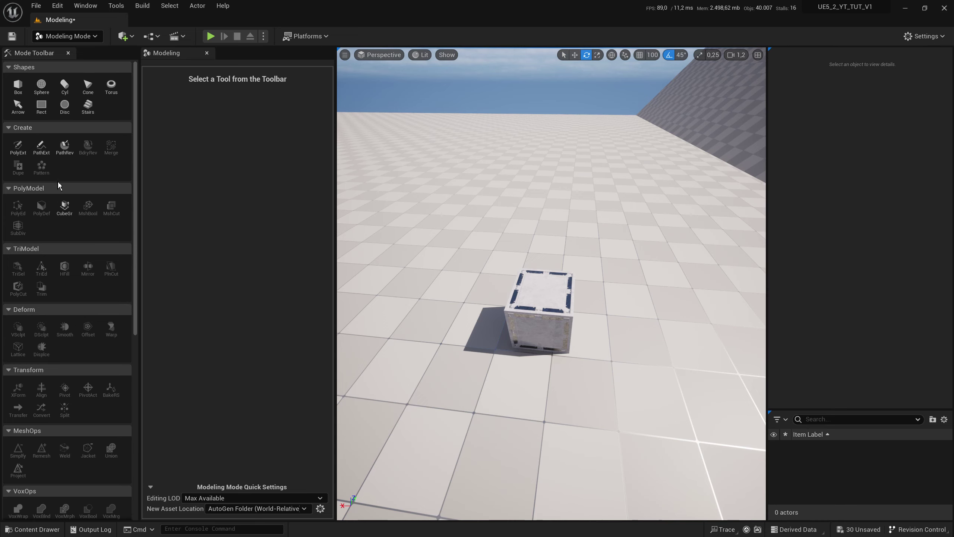
Start a Pattern from Box5 and change its shape from Line to Grid.
{"action": "left_click", "coordinate": [534, 283]}
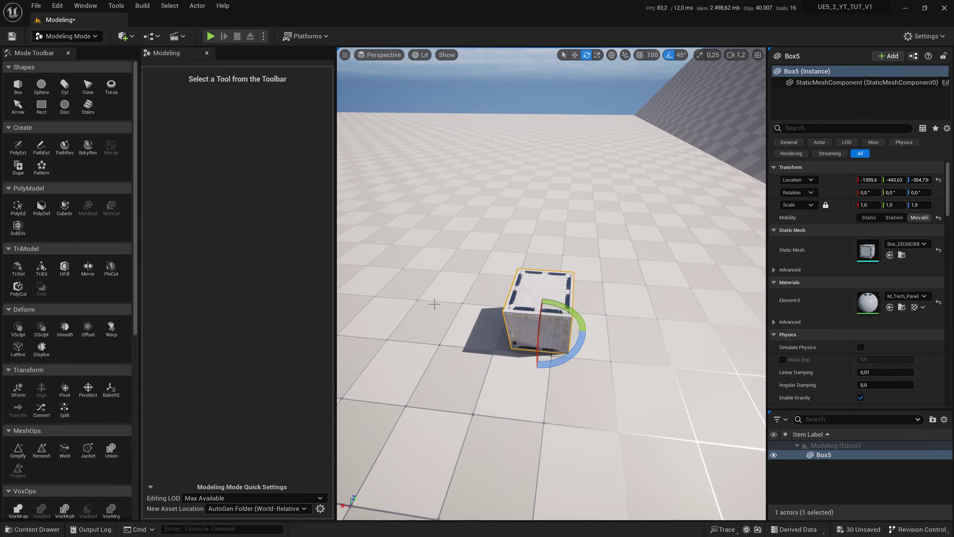
{"action": "left_click", "coordinate": [39, 174]}
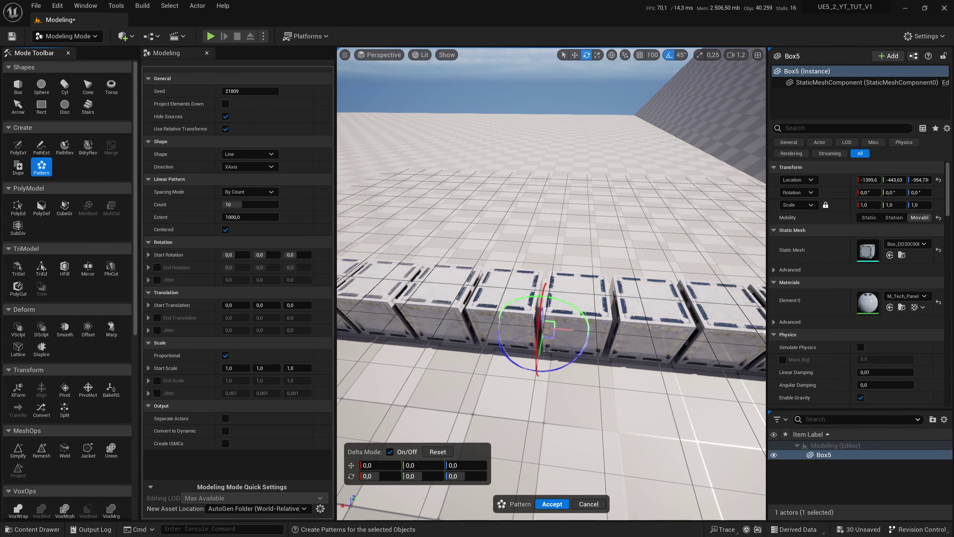
{"action": "right_click_drag", "start_coordinate": [552, 286], "coordinate": [551, 263]}
{"action": "right_click_drag", "start_coordinate": [506, 220], "coordinate": [488, 220]}
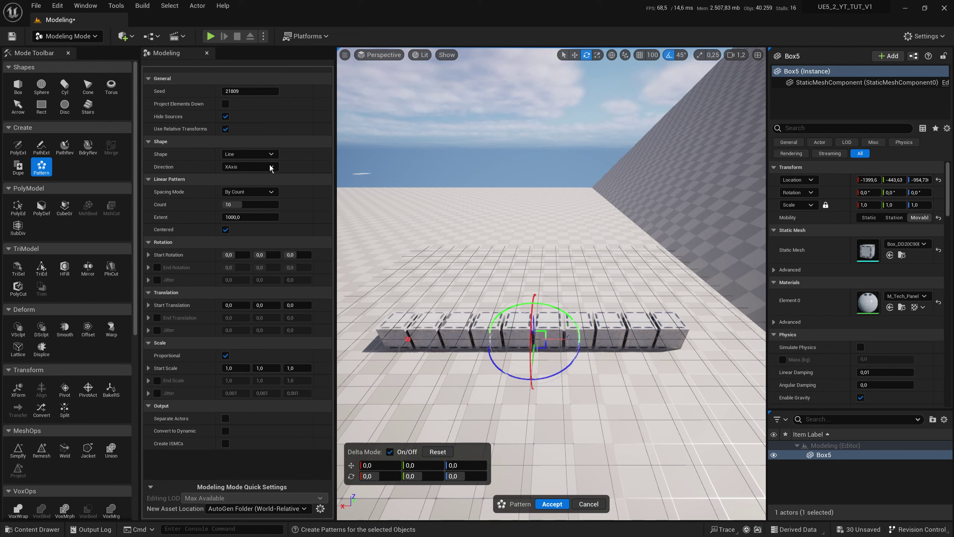
{"action": "left_click", "coordinate": [259, 154]}
{"action": "left_click", "coordinate": [262, 172]}
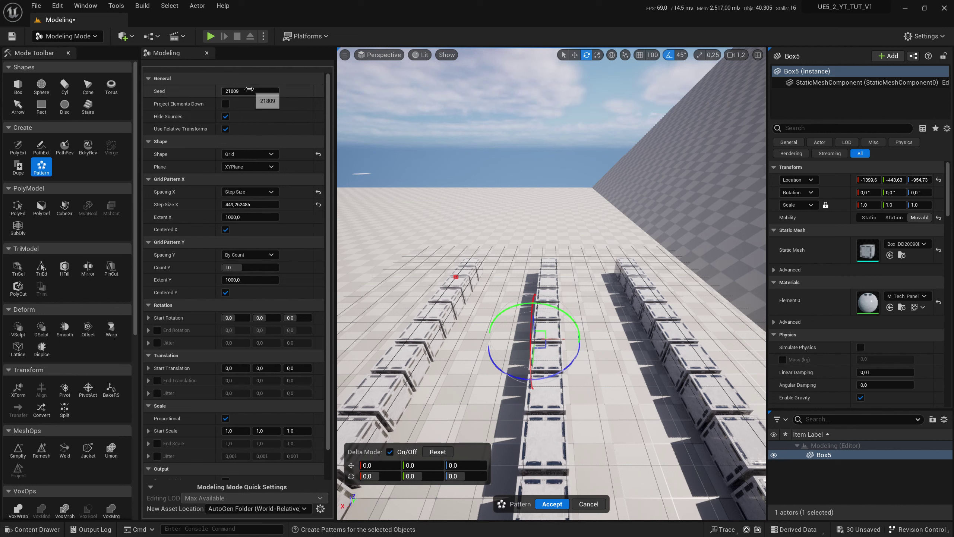
Set seed 21813, adjust Count Y, and use Step Size Y spacing with Extent Y about 1766.
{"action": "left_click_drag", "start_coordinate": [250, 91], "coordinate": [252, 91]}
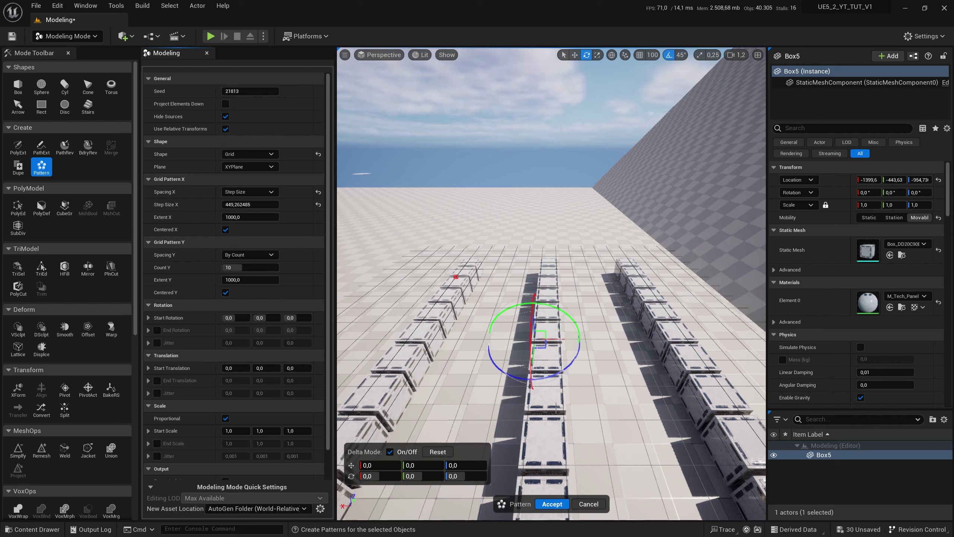
{"action": "mouse_move", "coordinate": [264, 268]}
{"action": "left_mouse_down"}
{"action": "mouse_move", "coordinate": [274, 267]}
{"action": "mouse_move", "coordinate": [230, 267]}
{"action": "mouse_move", "coordinate": [249, 279]}
{"action": "left_mouse_up"}
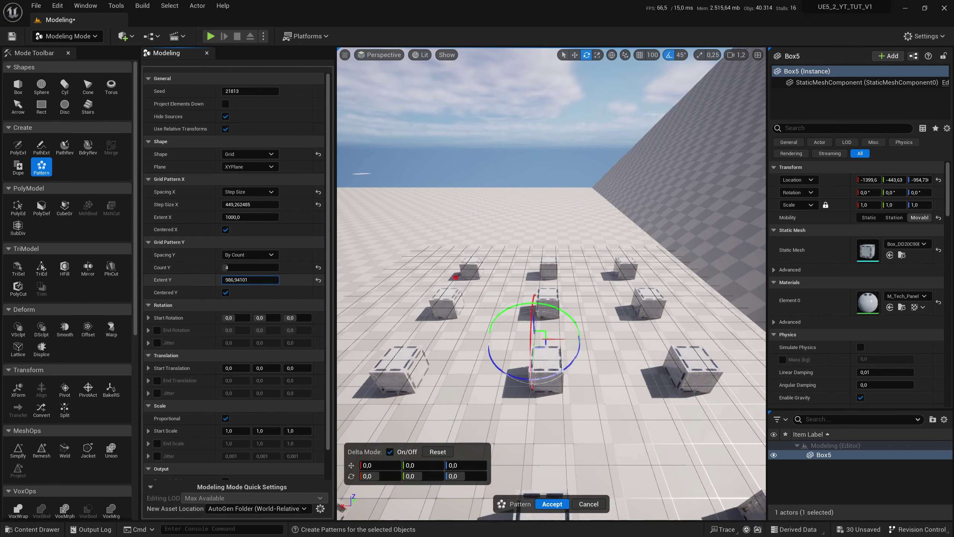
{"action": "left_click", "coordinate": [247, 255]}
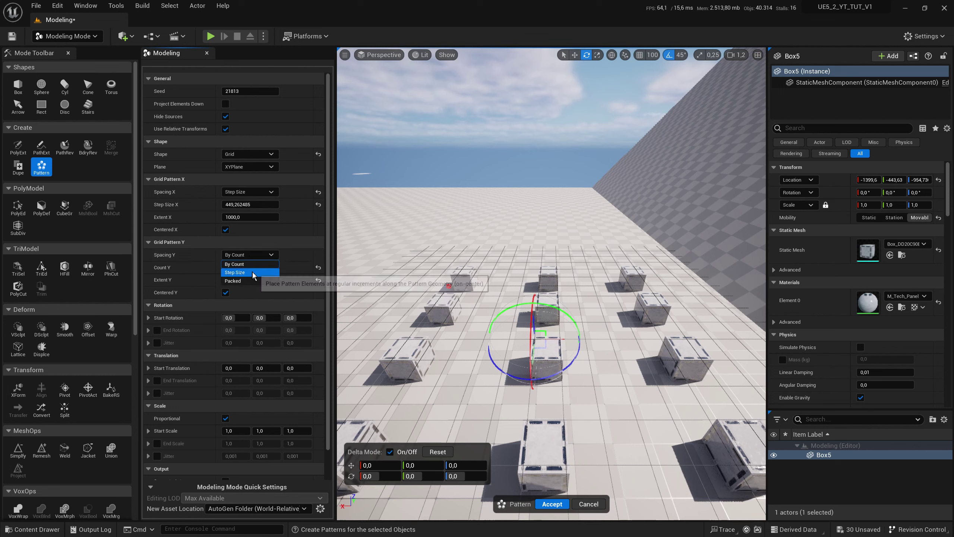
{"action": "left_click", "coordinate": [251, 275]}
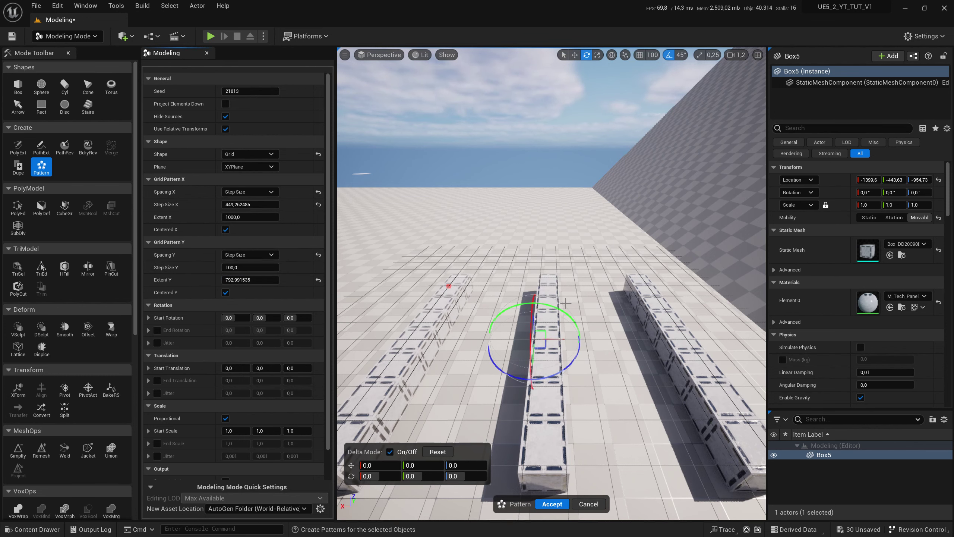
{"action": "left_click_drag", "start_coordinate": [262, 284], "coordinate": [286, 283]}
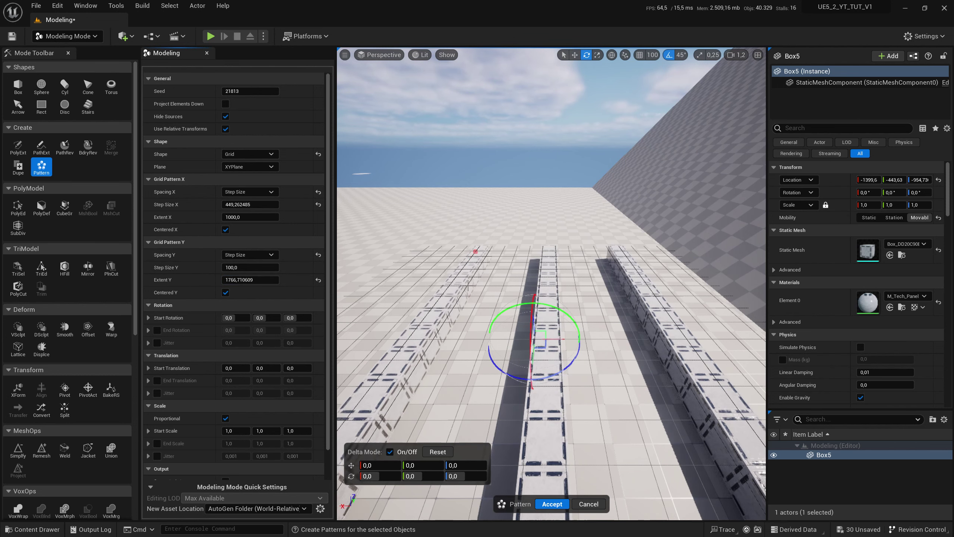
{"action": "right_click_drag", "start_coordinate": [551, 282], "coordinate": [564, 286]}
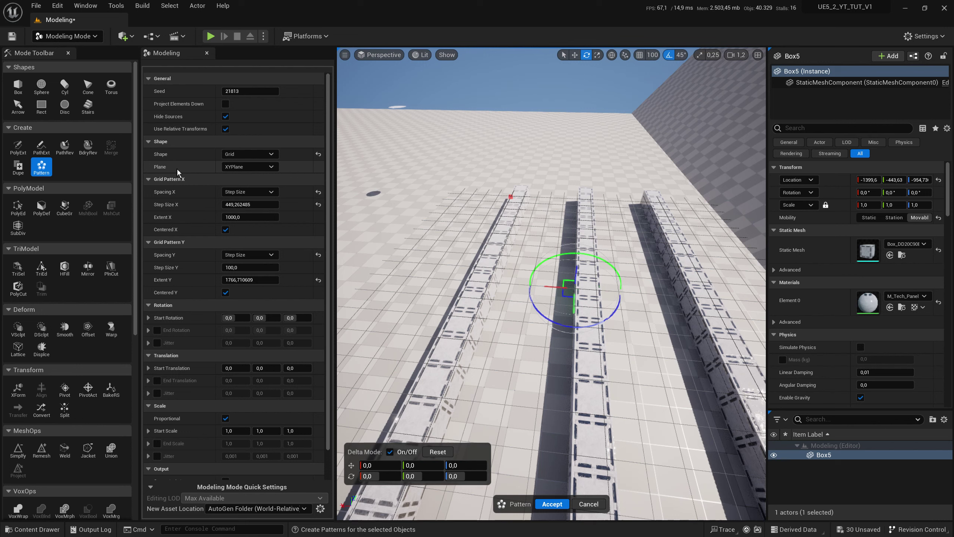
Switch the pattern to a Circle of 10 boxes at radius 250 and accept it.
{"action": "left_click", "coordinate": [246, 155]}
{"action": "left_click", "coordinate": [244, 180]}
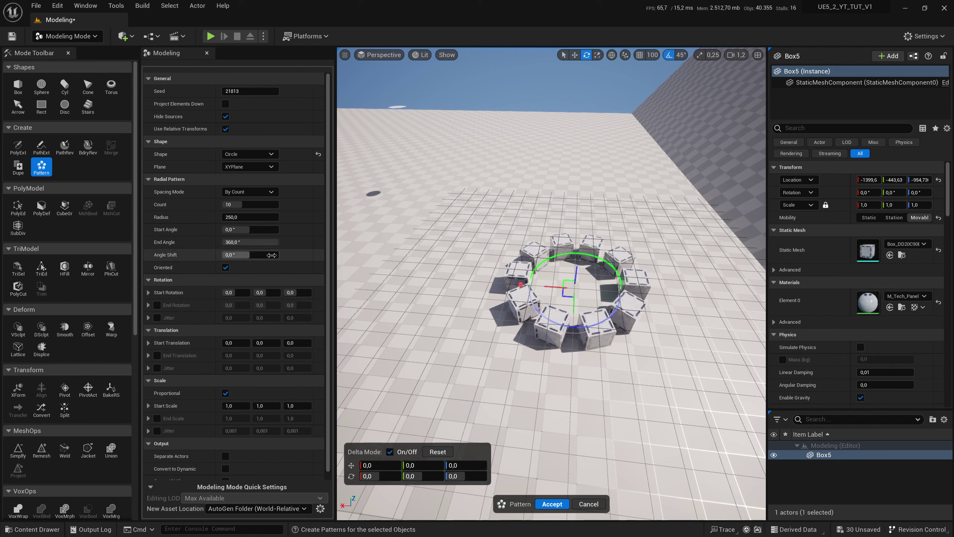
{"action": "scroll", "coordinate": [274, 260], "scroll_direction": "down", "scroll_amount": 1}
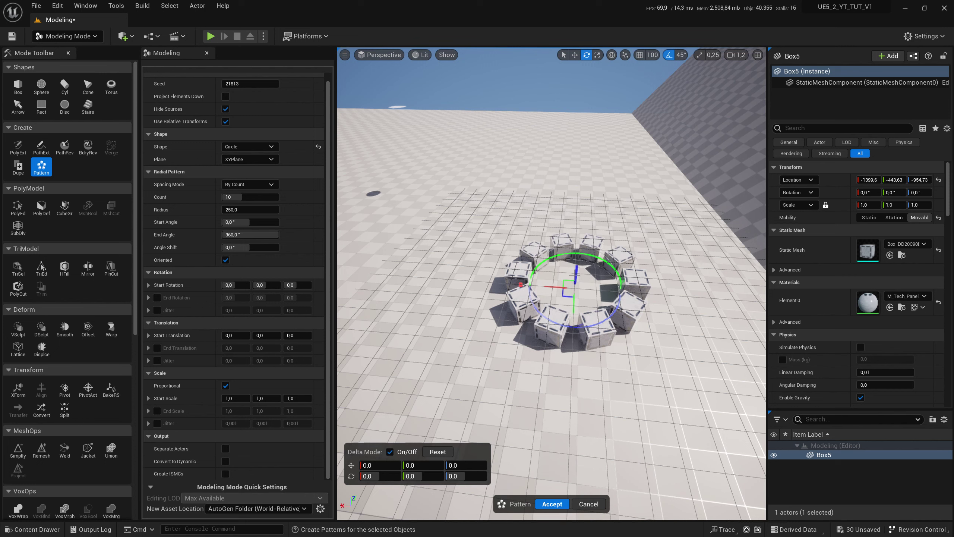
{"action": "left_click", "coordinate": [552, 503]}
{"action": "scroll", "coordinate": [552, 301], "scroll_direction": "up", "scroll_amount": 5}
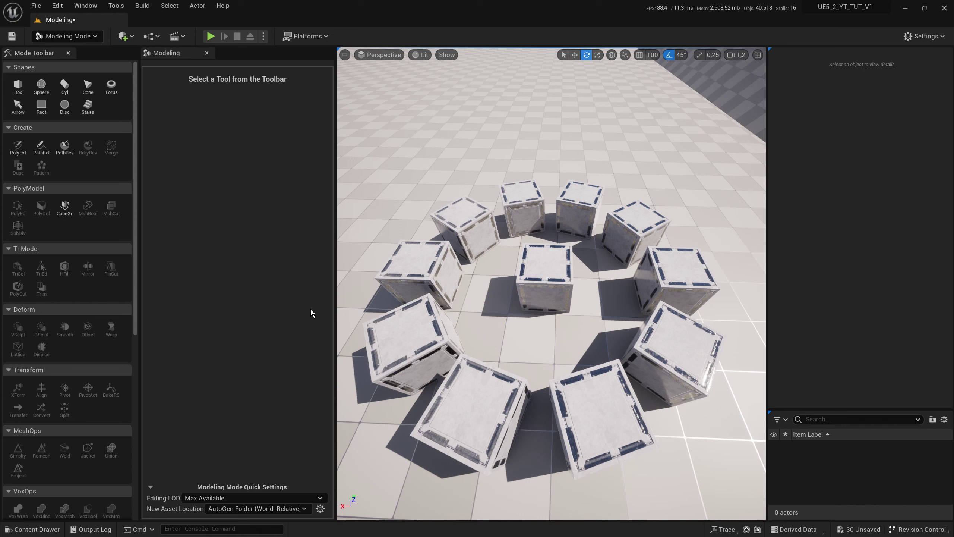